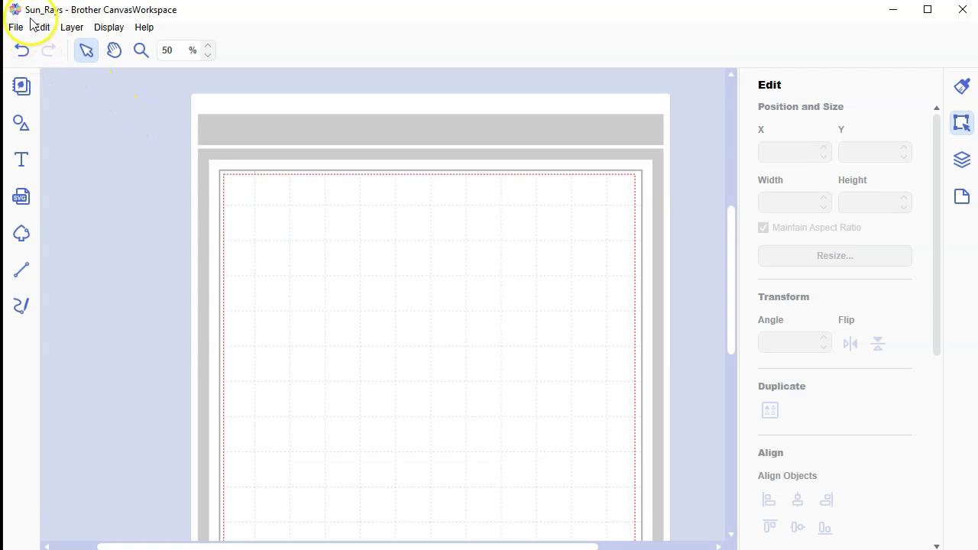
left_click(16, 28)
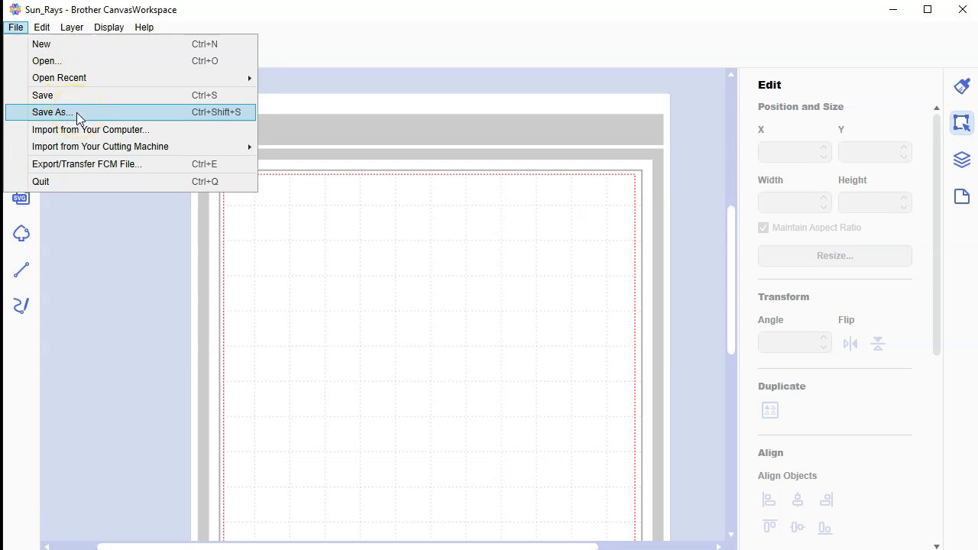
left_click(334, 304)
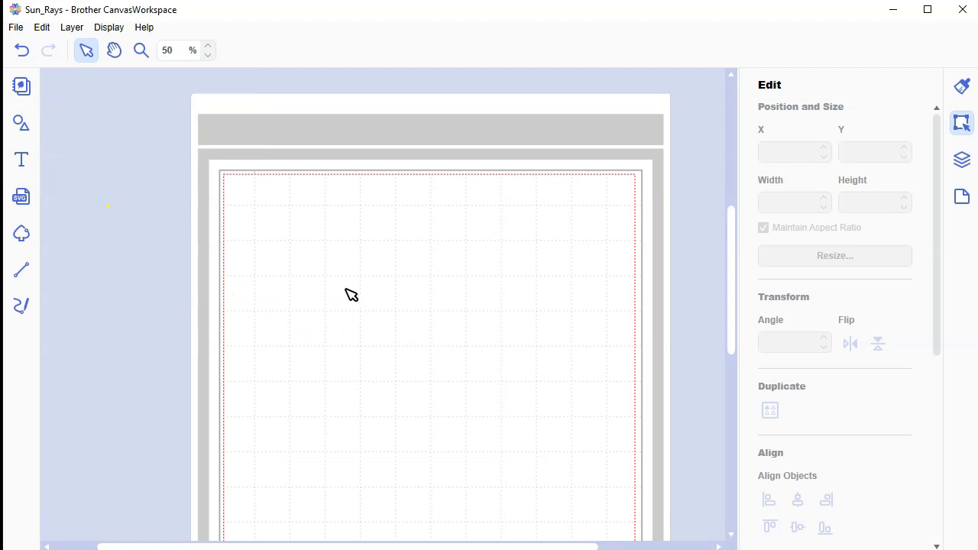
Add a plain circle from the basic shapes to the mat
left_click(21, 126)
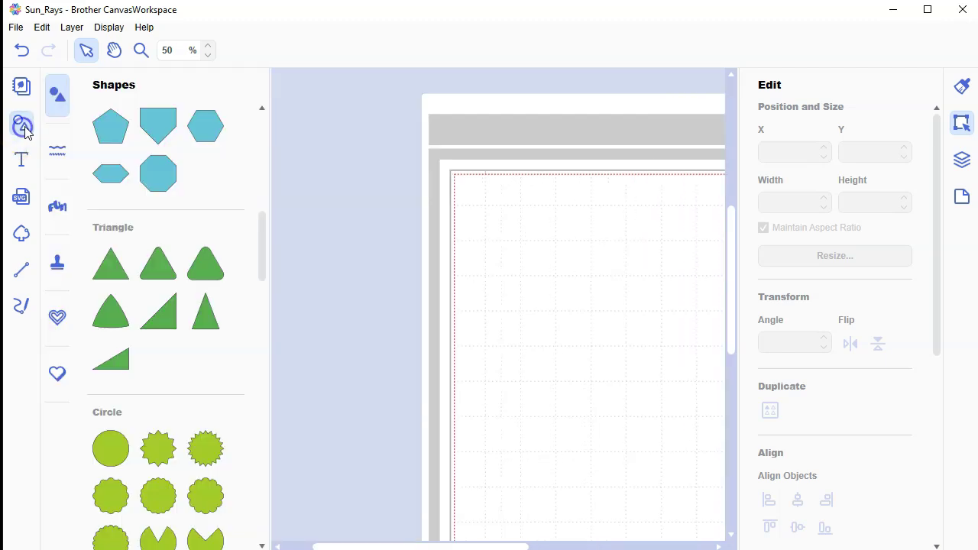
scroll(139, 313, "up", 4)
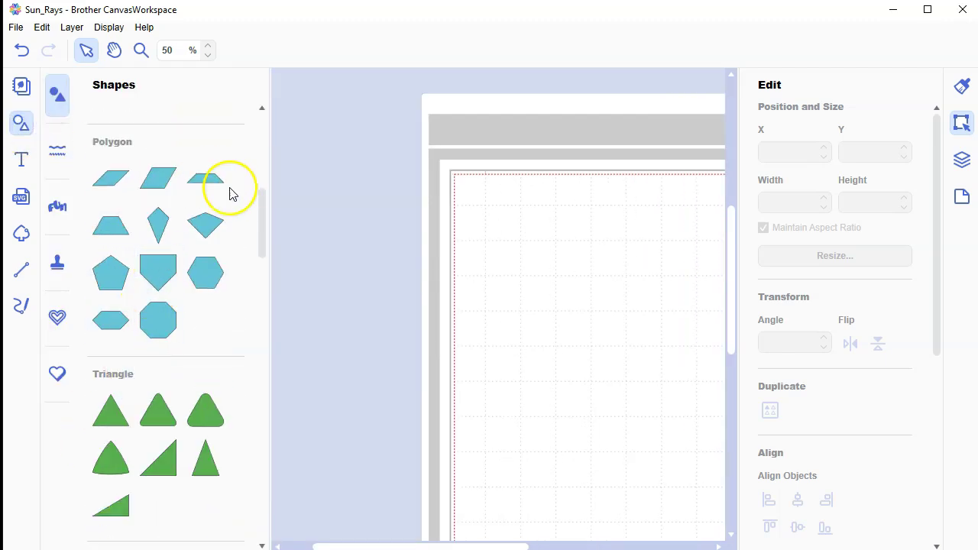
left_click_drag(264, 221, 273, 243)
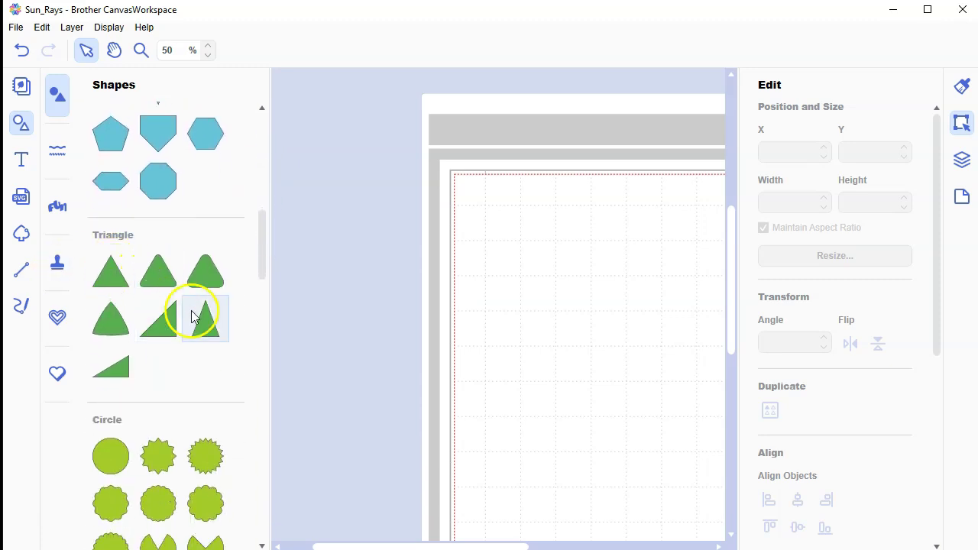
scroll(149, 355, "down", 1)
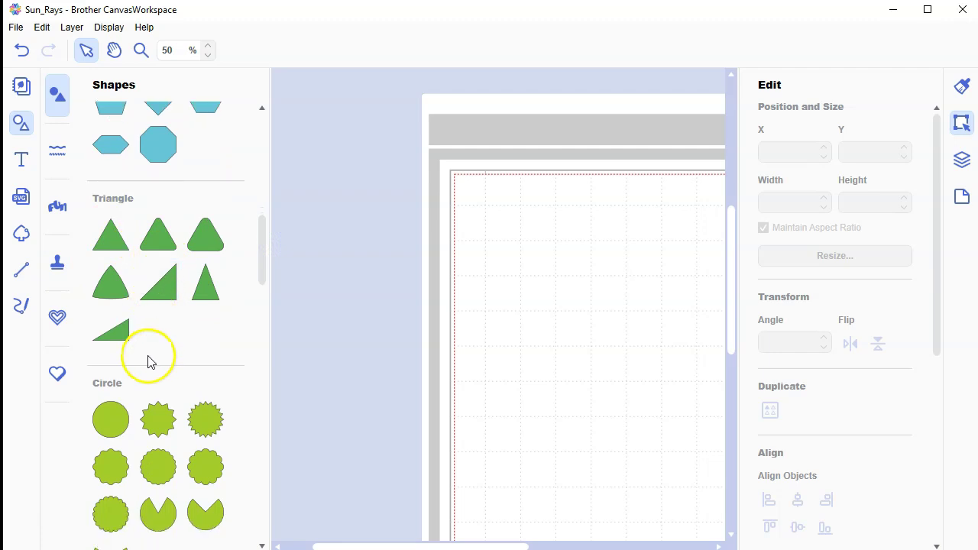
left_click(112, 429)
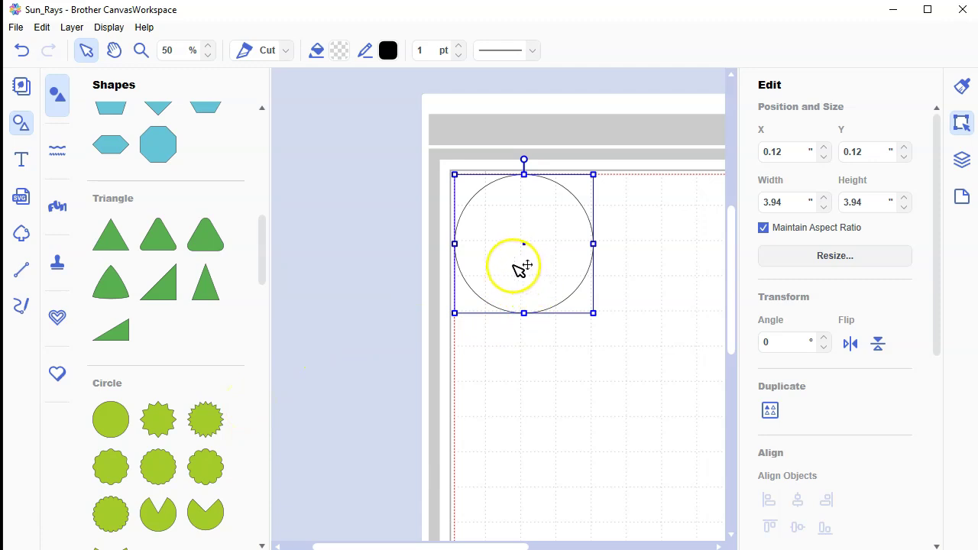
Set the circle's width to 1.25" with the aspect ratio kept and move it to about X 2.92", Y 3.90"
left_click_drag(500, 268, 547, 356)
double_click(787, 202)
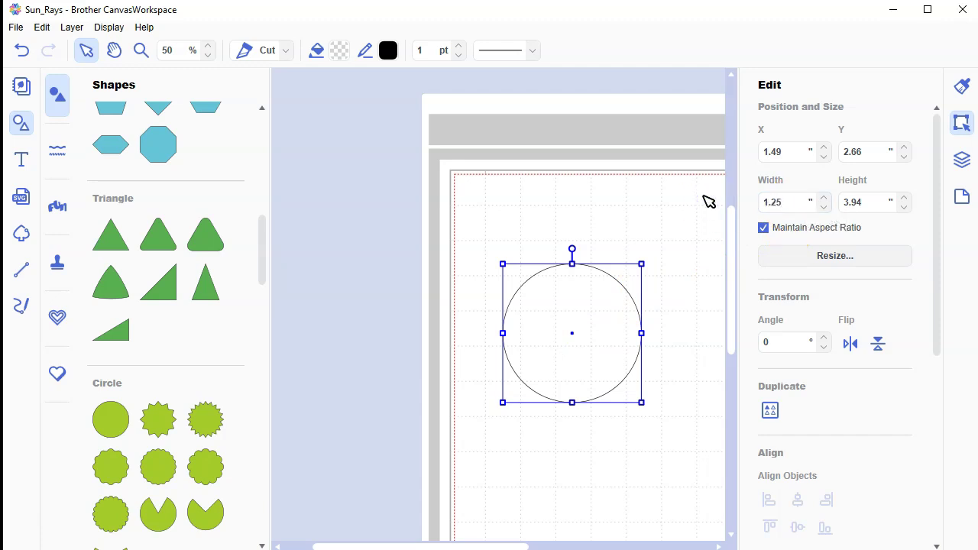
key("Return")
left_click(574, 316)
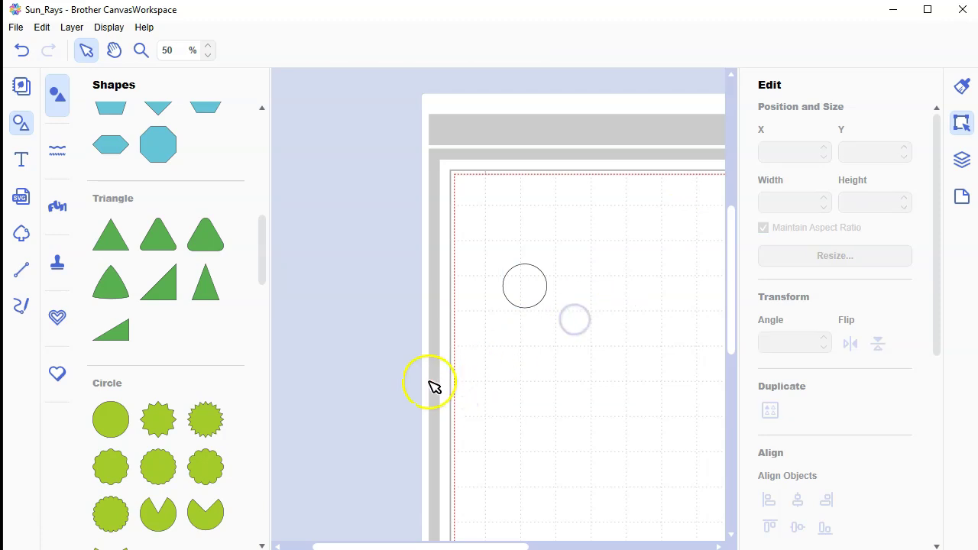
left_click_drag(376, 546, 445, 536)
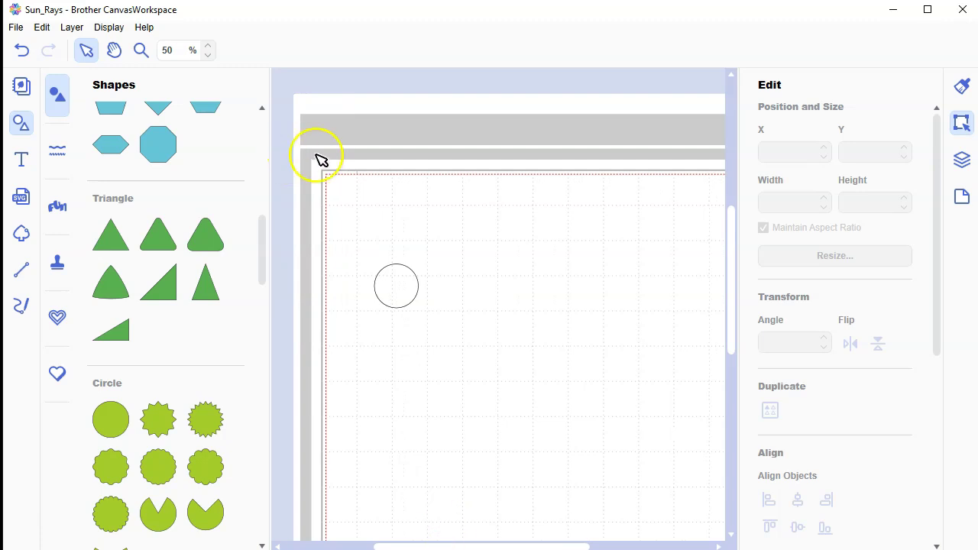
left_click_drag(408, 283, 458, 325)
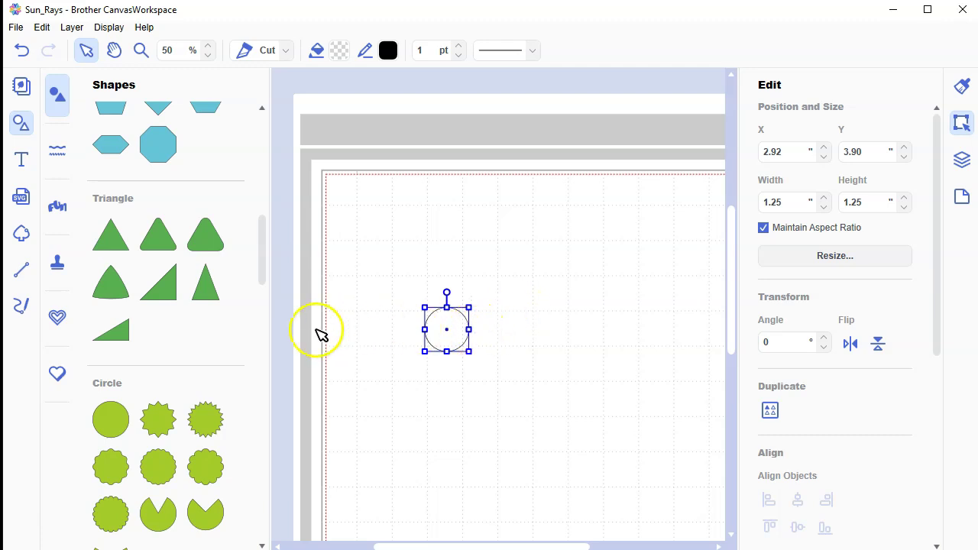
Add the tall narrow isosceles triangle and place it beside the circle at about X 5.38", Y 1.73"
left_click(204, 291)
left_click_drag(374, 297, 557, 348)
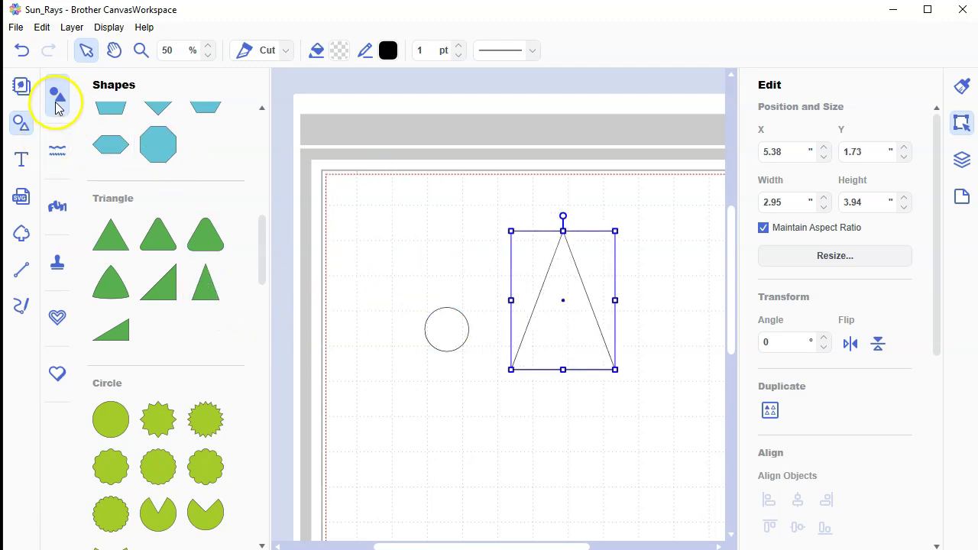
left_click(20, 125)
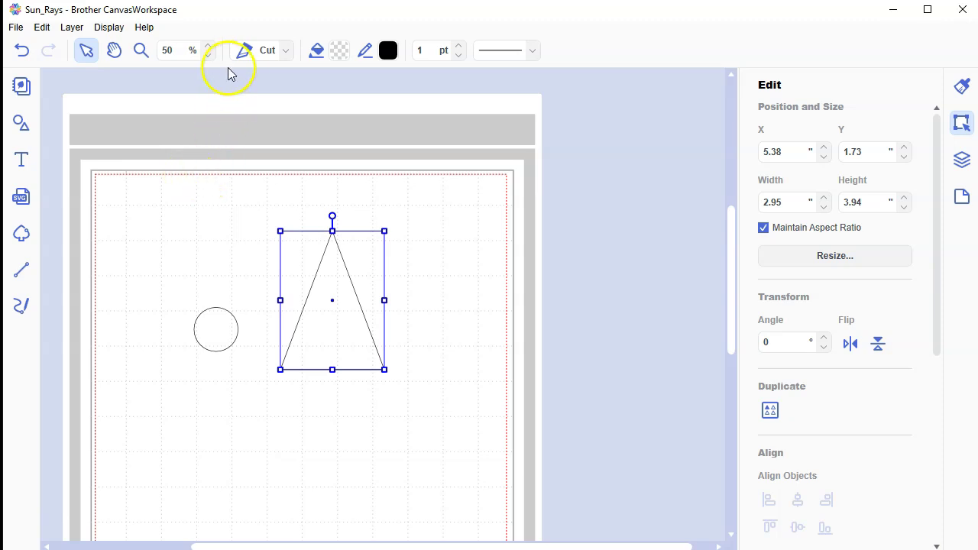
Rotate the triangle to about 228° and move it so its tip sits at the circle's centre
left_click(209, 46)
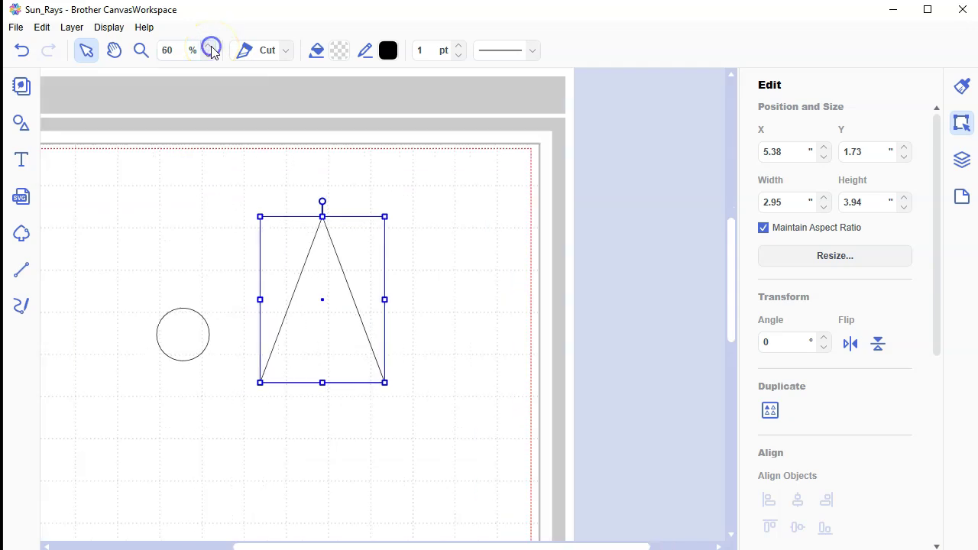
left_click(209, 46)
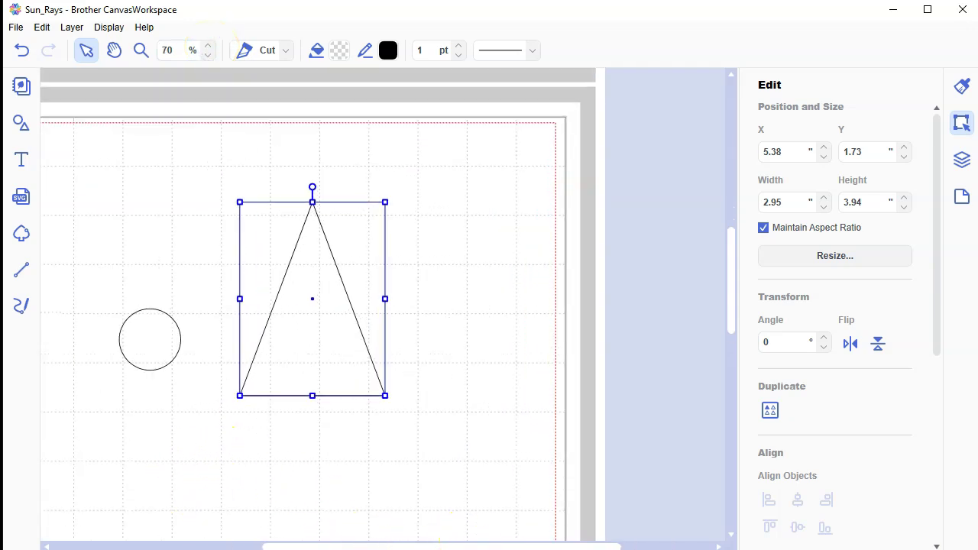
left_click_drag(547, 547, 464, 540)
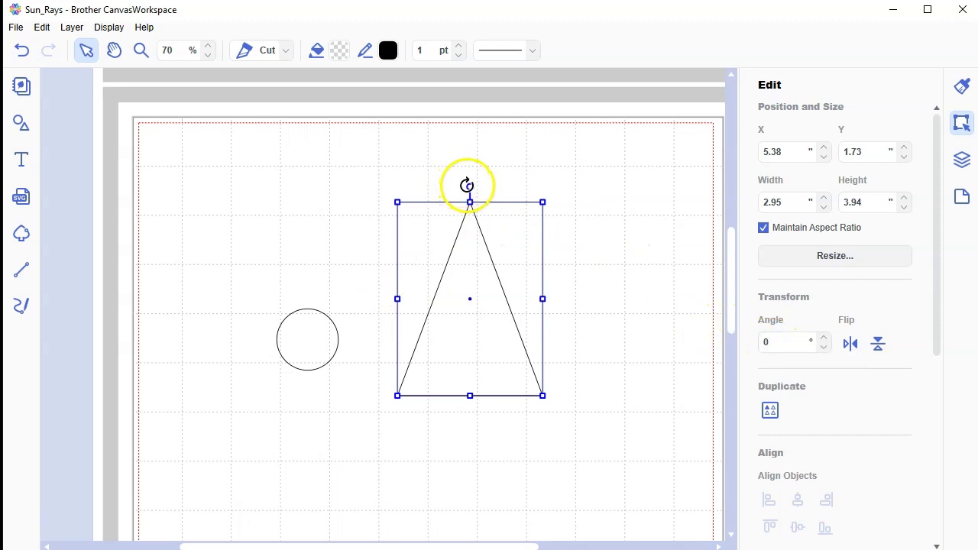
left_click_drag(469, 186, 404, 356)
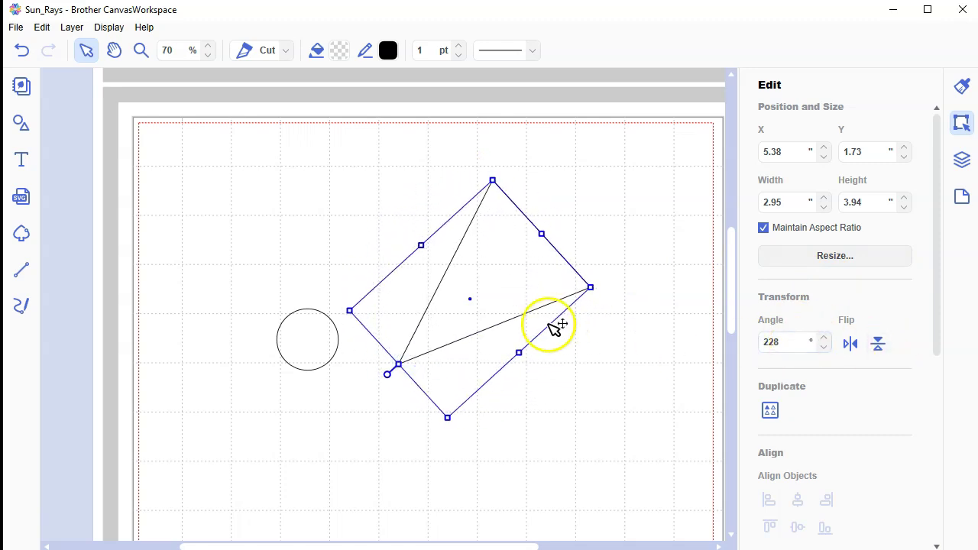
left_click_drag(524, 280, 431, 250)
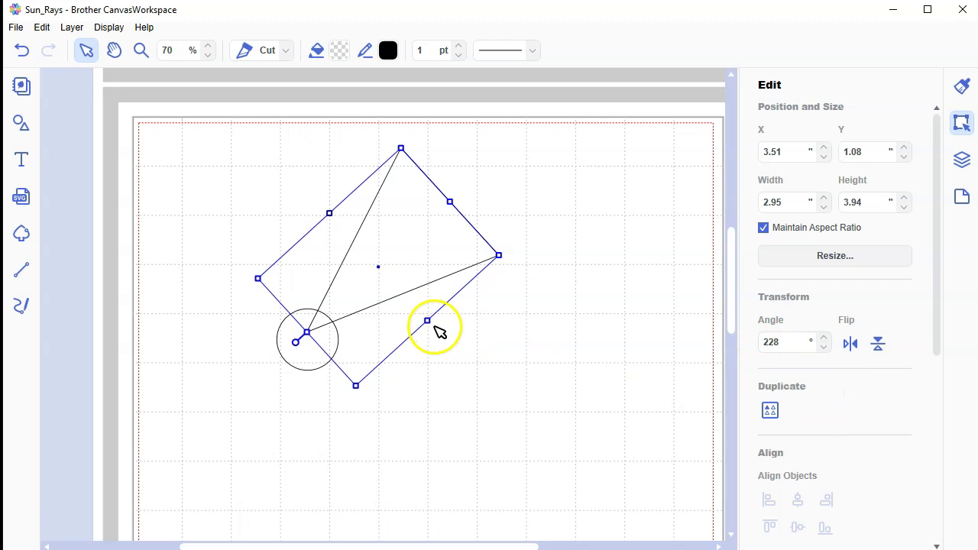
Narrow the triangle to about 0.94", turn it to about 221° and bring its tip back near the circle's centre
left_click_drag(427, 321, 361, 261)
left_click_drag(375, 225, 309, 350)
left_click_drag(410, 245, 403, 249)
left_click(404, 337)
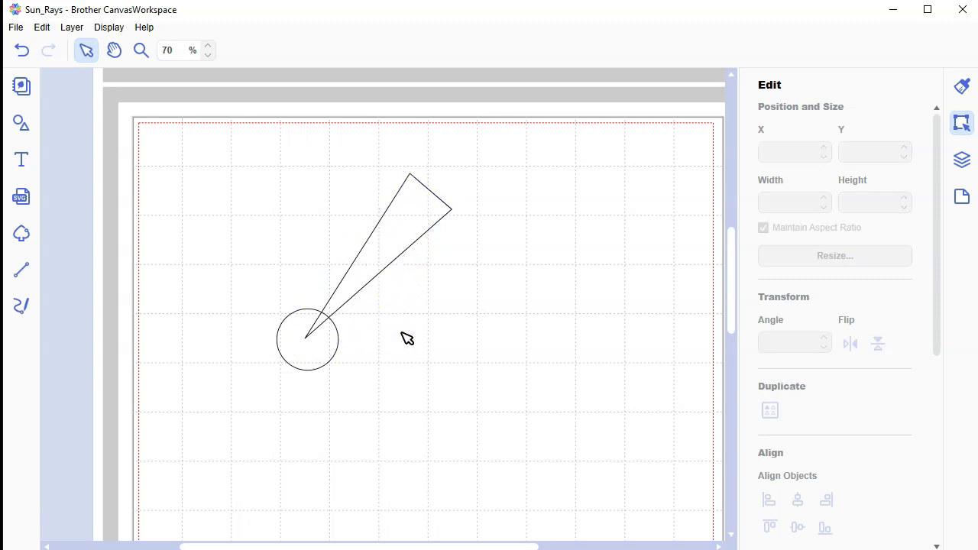
left_click(376, 244)
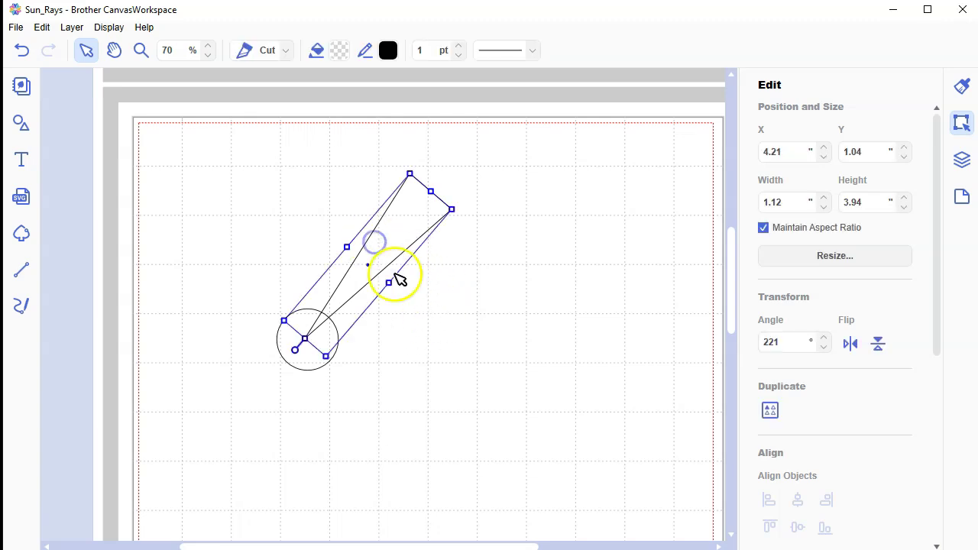
left_click_drag(388, 283, 382, 280)
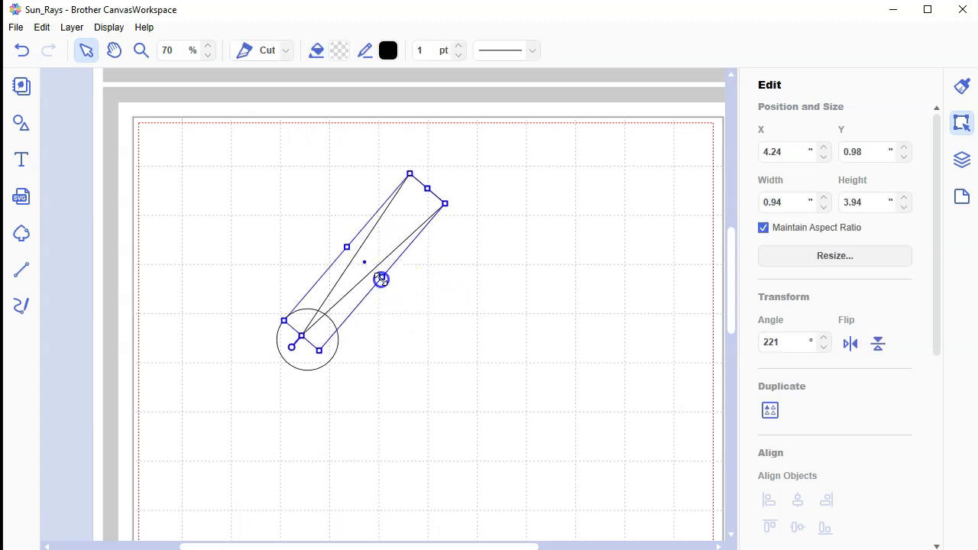
Move the circle to about X 2.80", Y 3.79" so its centre meets the triangle's tip
left_click(309, 363)
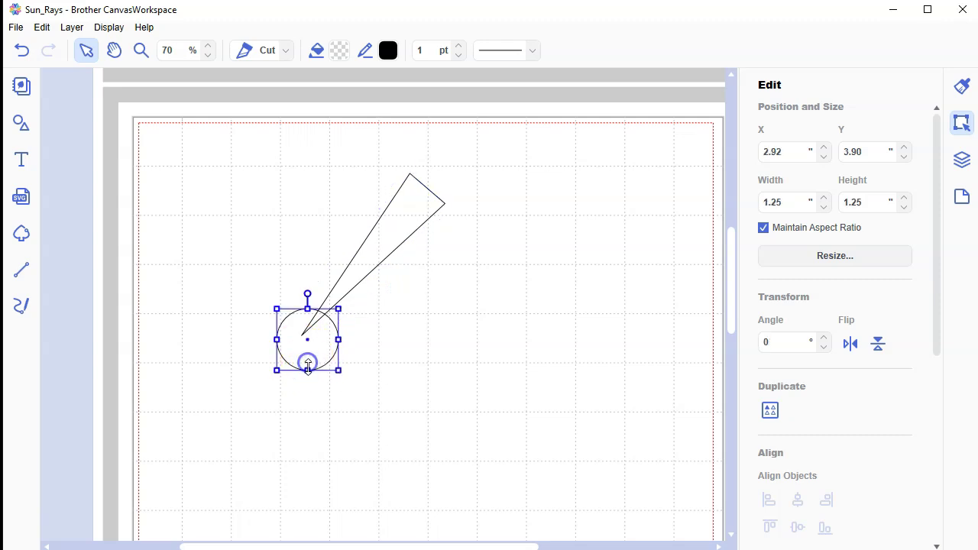
left_click(400, 236)
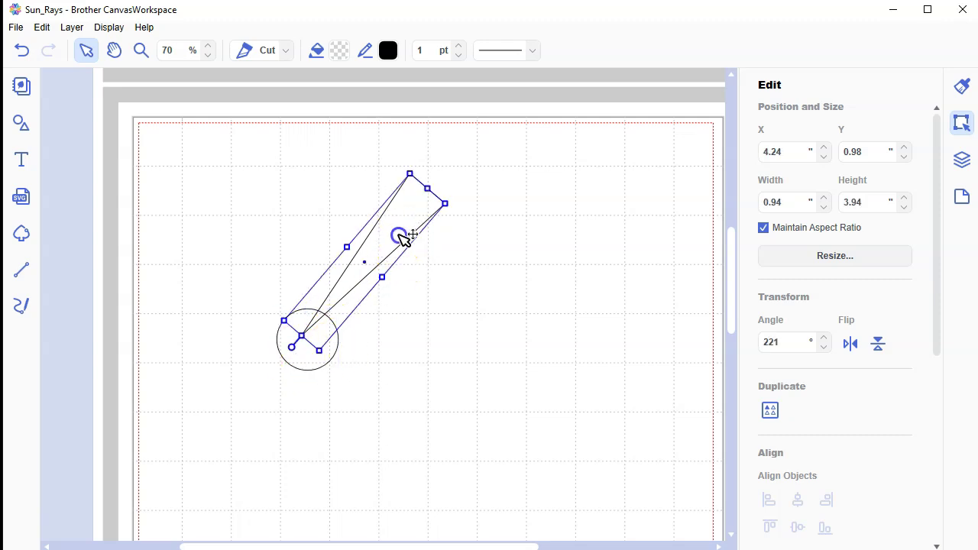
mouse_move(324, 358)
left_mouse_down()
mouse_move(353, 336)
mouse_move(435, 225)
mouse_move(374, 274)
mouse_move(318, 349)
left_mouse_up()
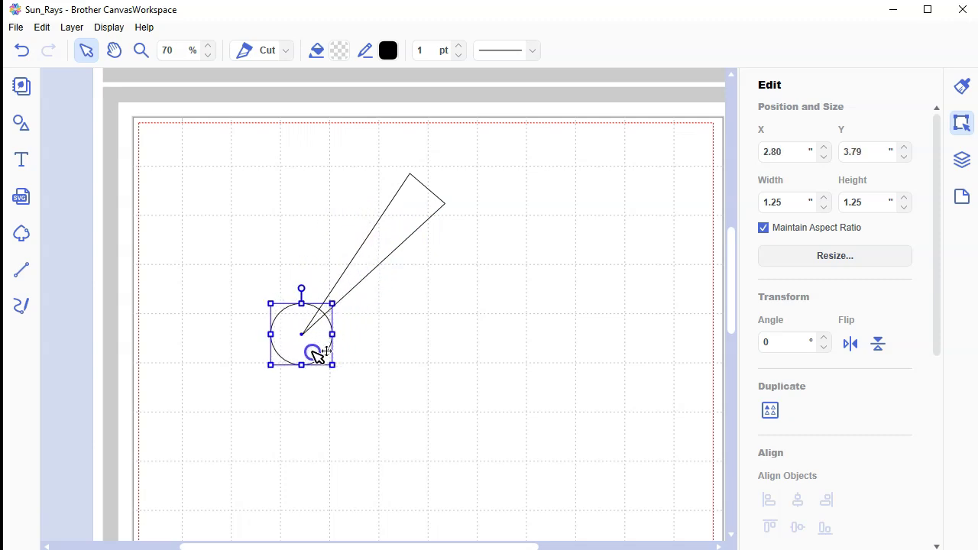
Set the triangle's width to 1" with the aspect ratio maintained
left_click(380, 244)
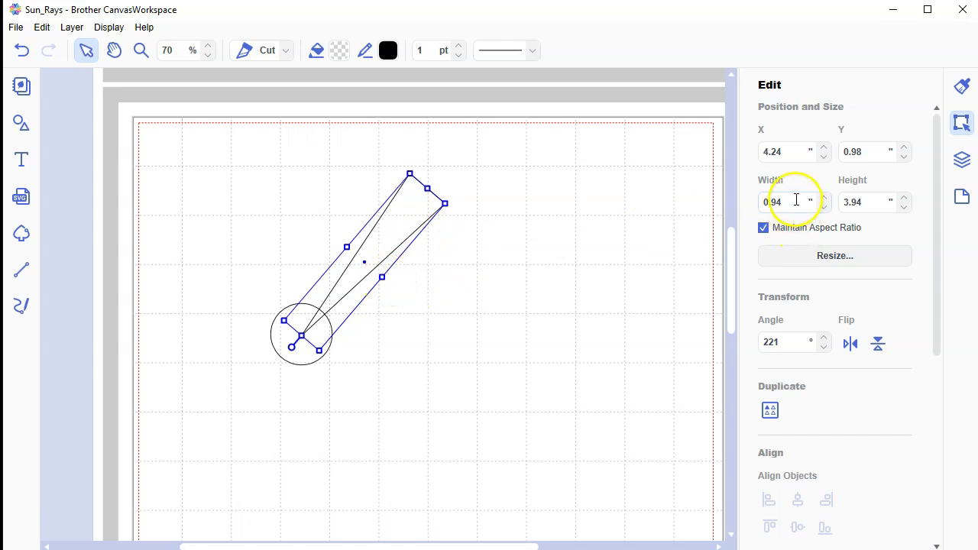
type("1")
key("Return")
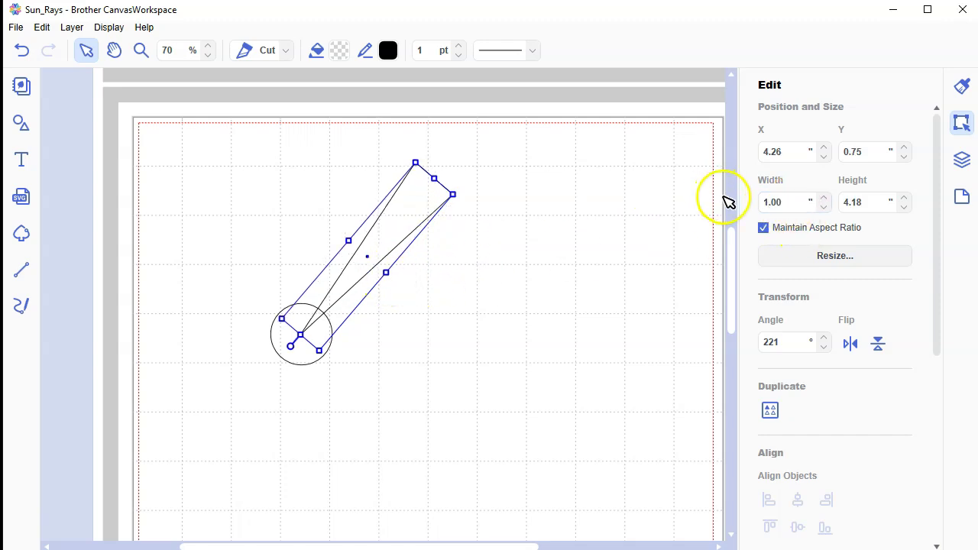
left_click(462, 311)
Duplicate the triangle twice, leaving one copy on its upper-left side and one on its lower-right side
left_click(370, 268)
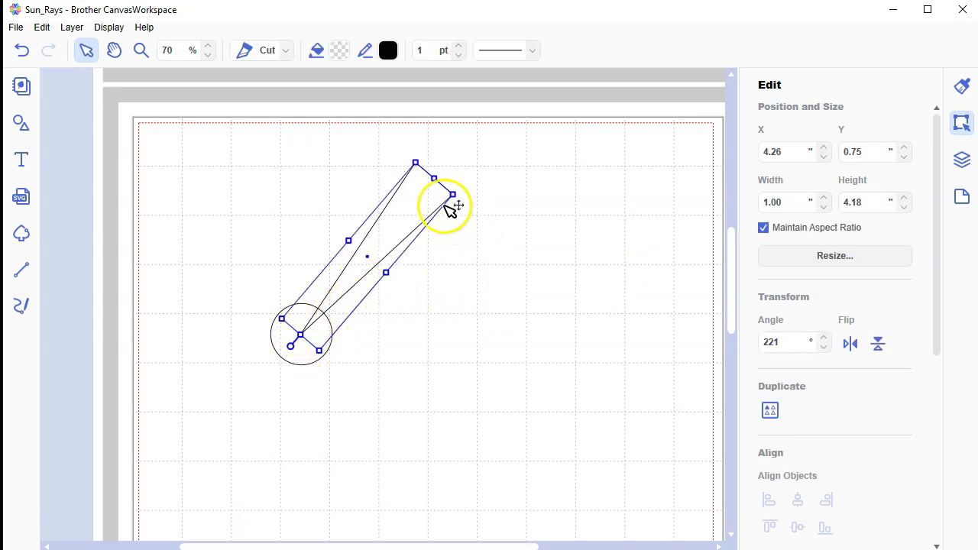
right_click(389, 242)
left_click(416, 300)
left_click_drag(413, 265, 363, 229)
right_click(419, 281)
left_click(468, 340)
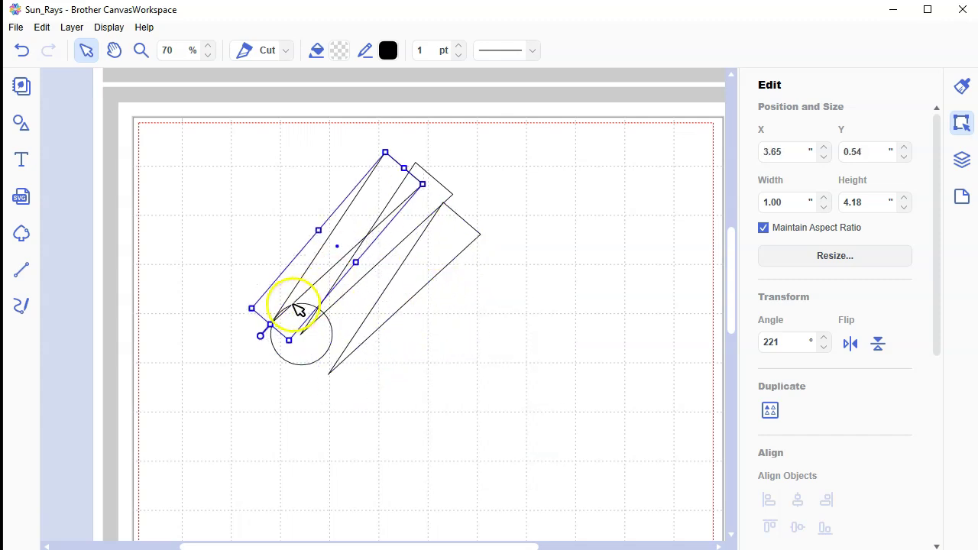
Shrink the upper-left triangle copy to about 0.80" by 3.13", rotate it to about 187° and place its tip at the circle's centre
left_click_drag(262, 332, 311, 334)
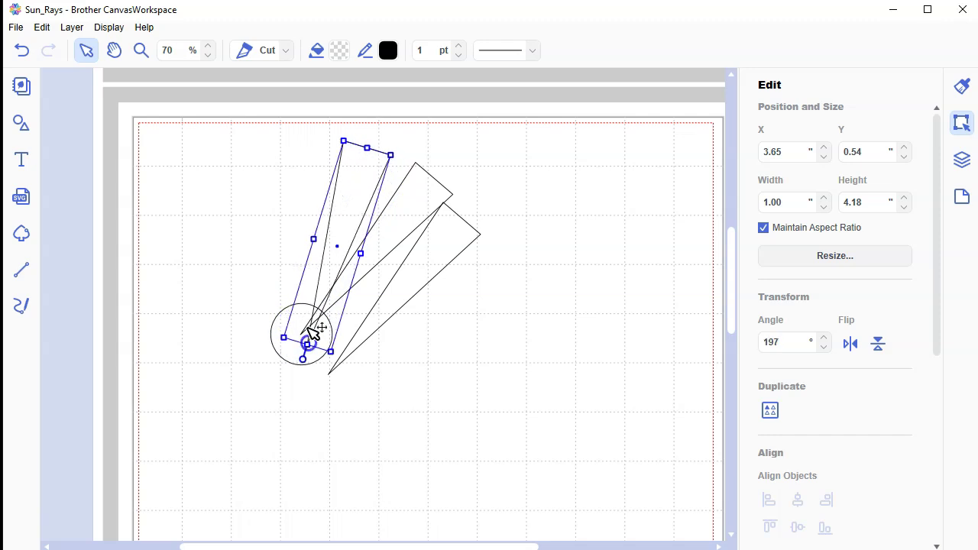
left_click_drag(356, 204, 328, 202)
left_click_drag(280, 359, 302, 359)
left_click_drag(322, 143, 312, 206)
left_click(321, 263)
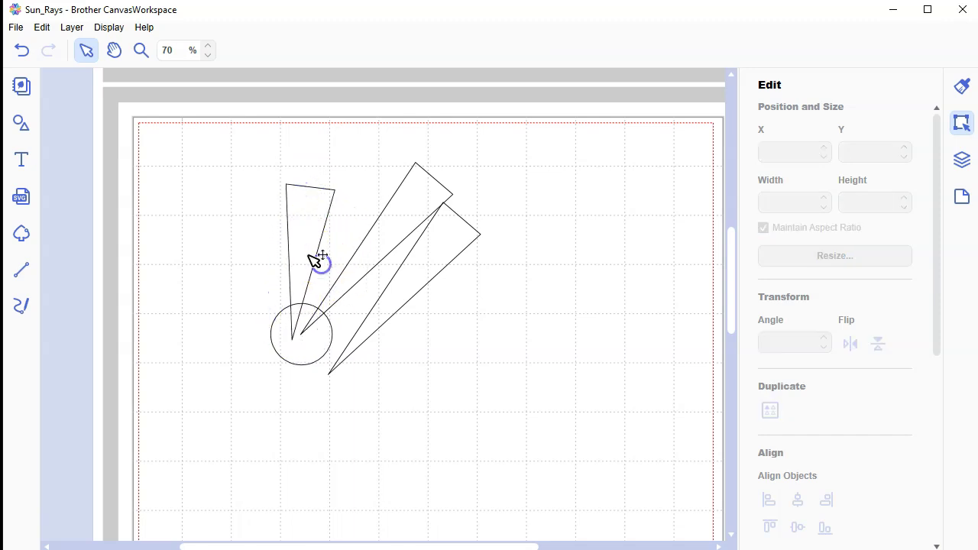
left_click(332, 207)
left_click_drag(325, 266, 308, 230)
Narrow the lower-right triangle copy to about 0.76", rotate it to about 240° and move its tip to the circle's centre
left_click(402, 290)
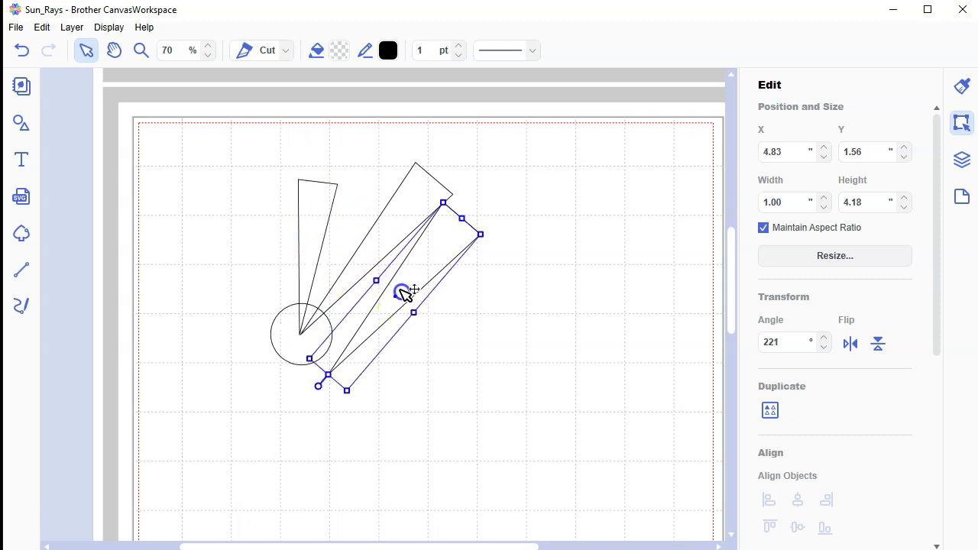
left_click_drag(414, 312, 404, 305)
left_click_drag(312, 384, 312, 338)
mouse_move(402, 289)
left_mouse_down()
mouse_move(411, 277)
mouse_move(402, 286)
left_mouse_up()
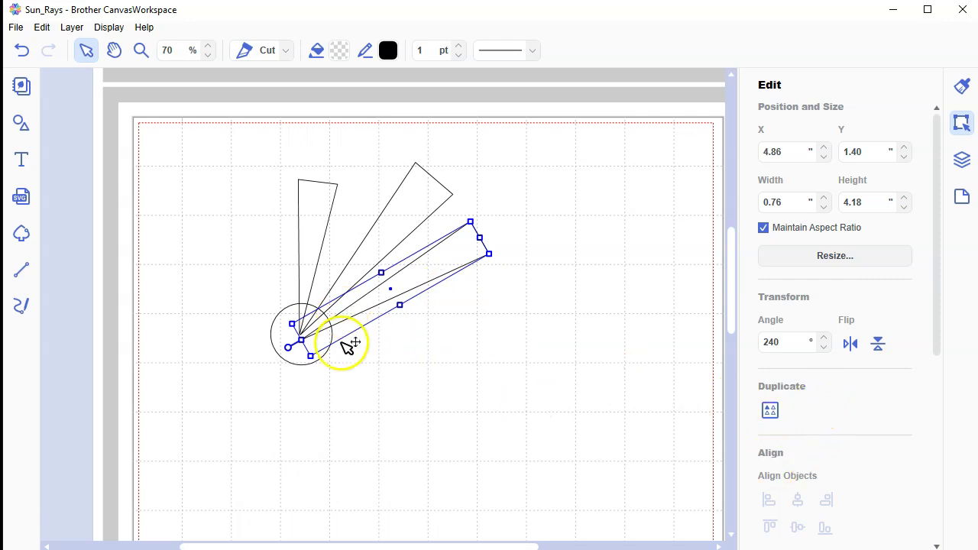
left_click(428, 364)
Rotate the short upright ray to about 190° and realign its tip with the circle's centre
left_click(324, 250)
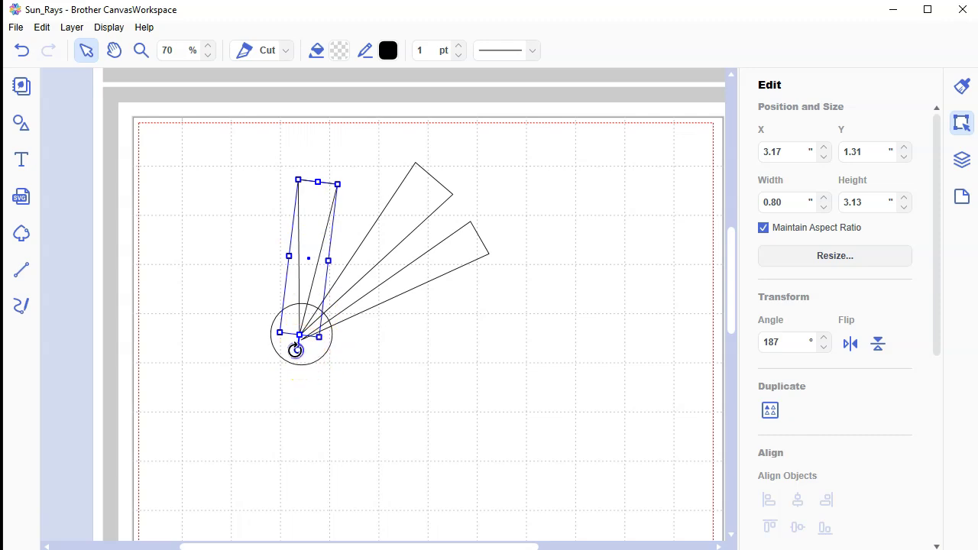
left_click_drag(295, 349, 290, 344)
left_click_drag(328, 225, 327, 216)
Duplicate the short upright ray three times and spread the copies out on its left side
right_click(324, 233)
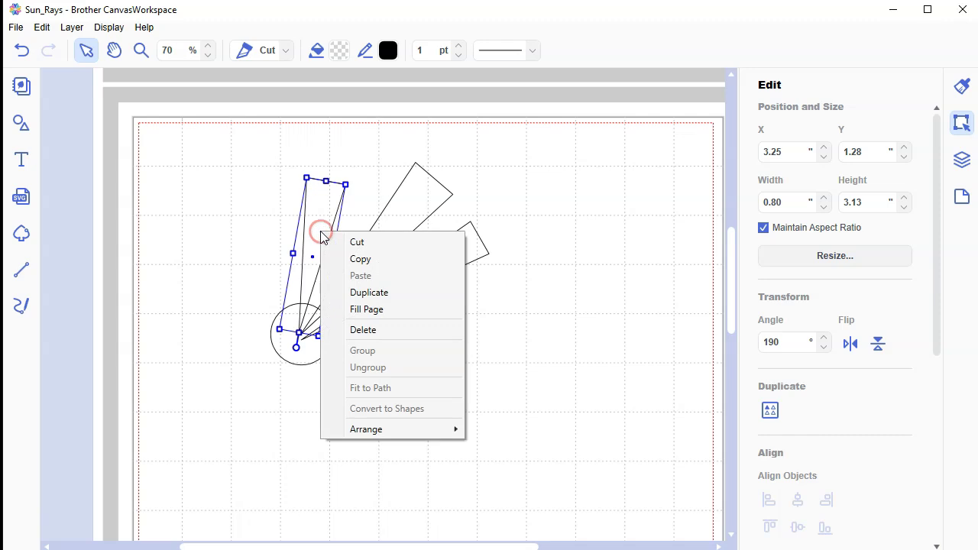
left_click(370, 294)
left_click_drag(331, 275, 295, 249)
right_click(293, 247)
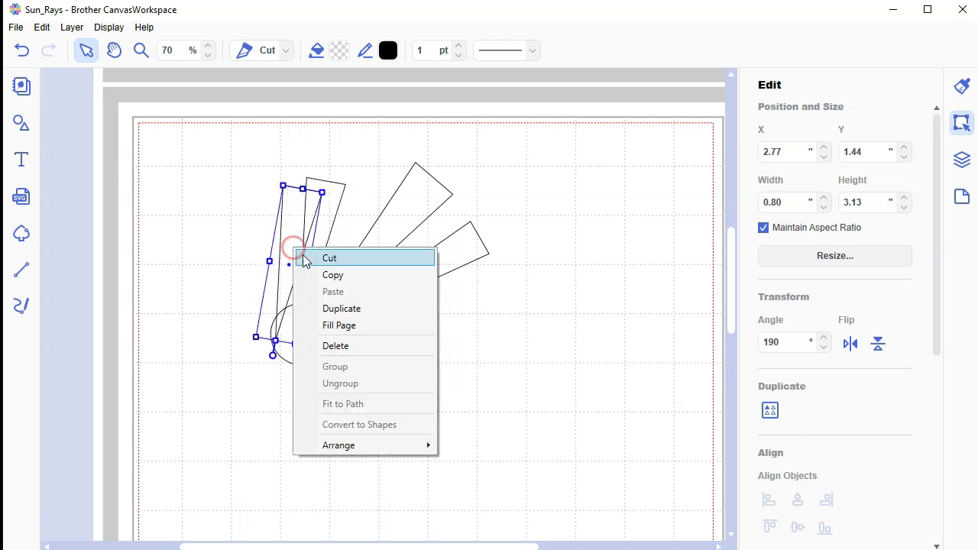
left_click(337, 308)
right_click(306, 272)
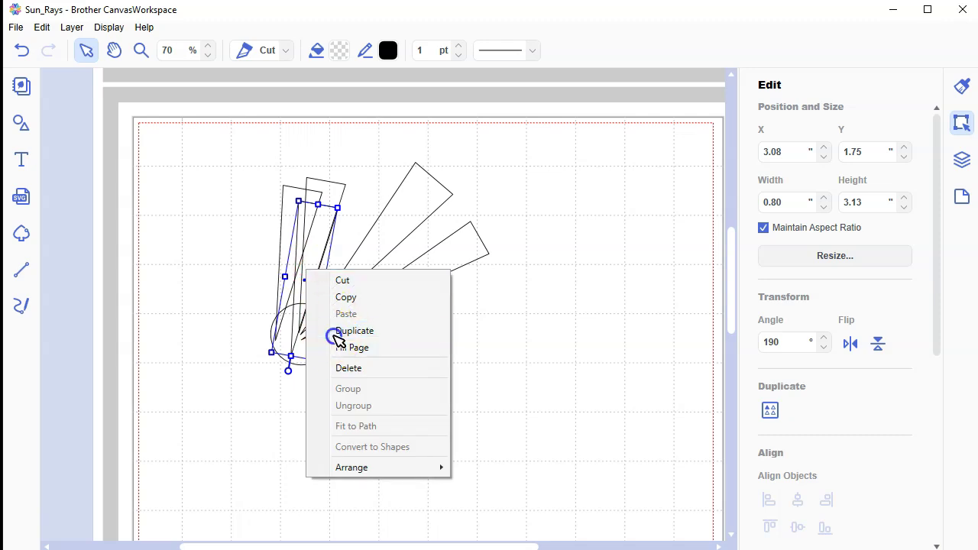
left_click(334, 331)
left_click_drag(338, 268, 254, 252)
left_click_drag(312, 241, 258, 280)
Rotate the three ray copies to about 173°, 141° and 111° and bring their tips towards the circle's centre
left_click(303, 229)
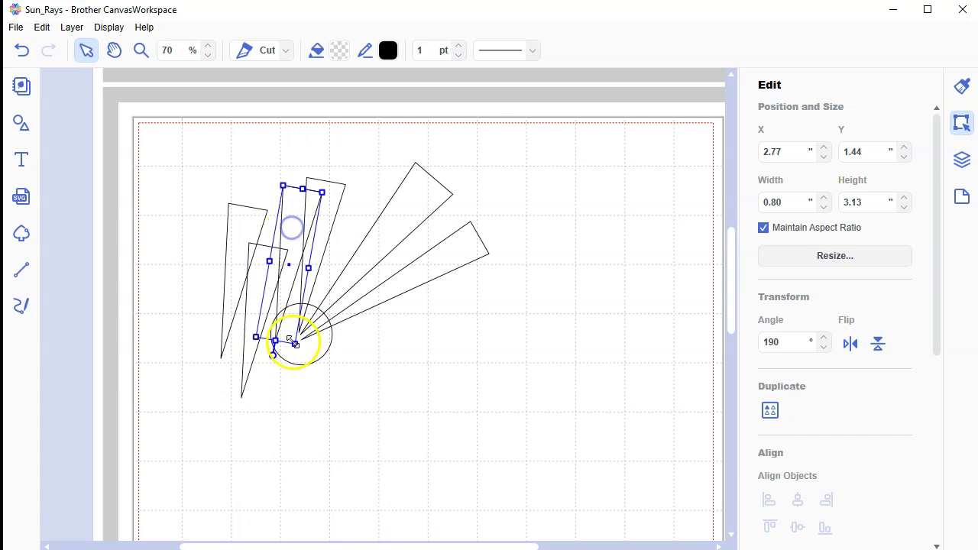
left_click_drag(275, 353, 300, 345)
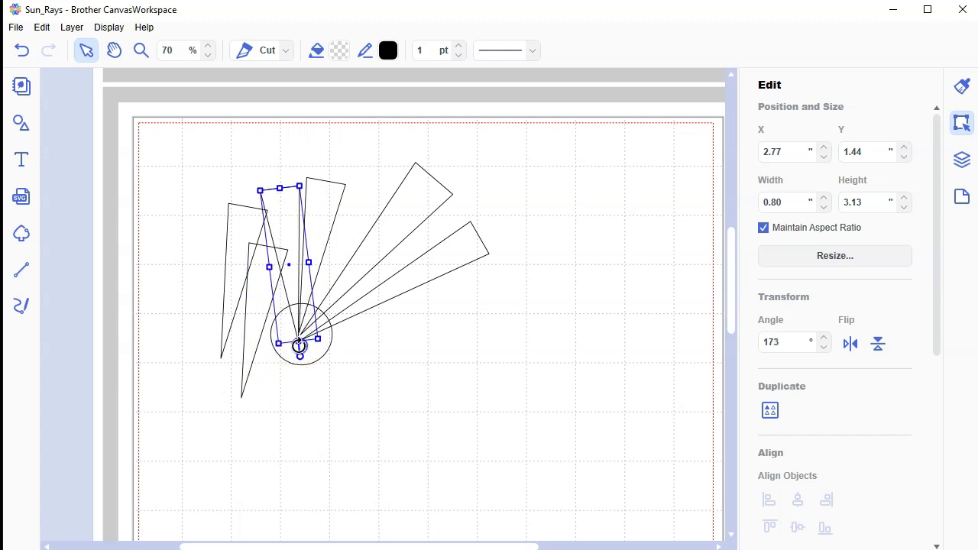
left_click(265, 334)
left_click_drag(236, 410, 315, 372)
left_click_drag(277, 331, 241, 243)
left_click_drag(305, 341, 328, 332)
left_click_drag(268, 300, 260, 338)
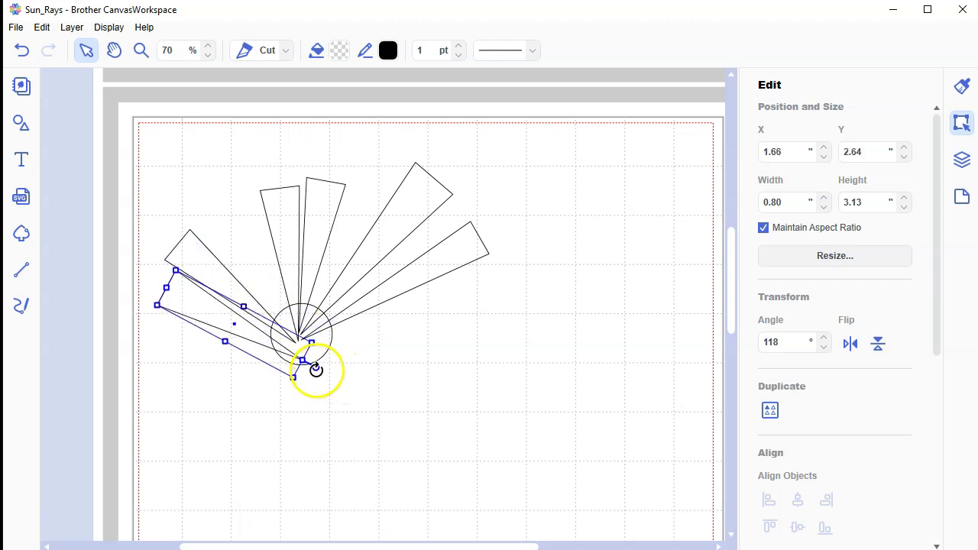
left_click_drag(296, 314, 225, 263)
left_click(298, 333)
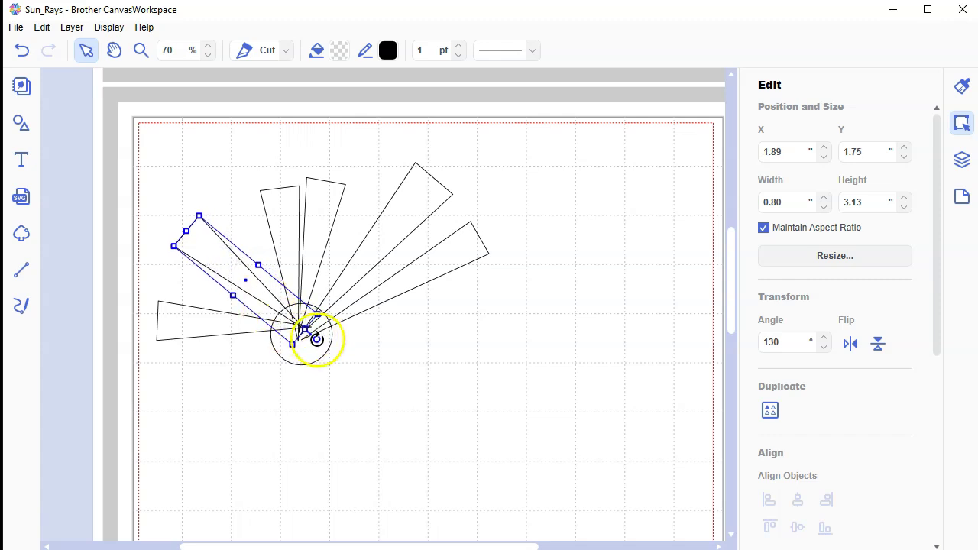
left_click(221, 324)
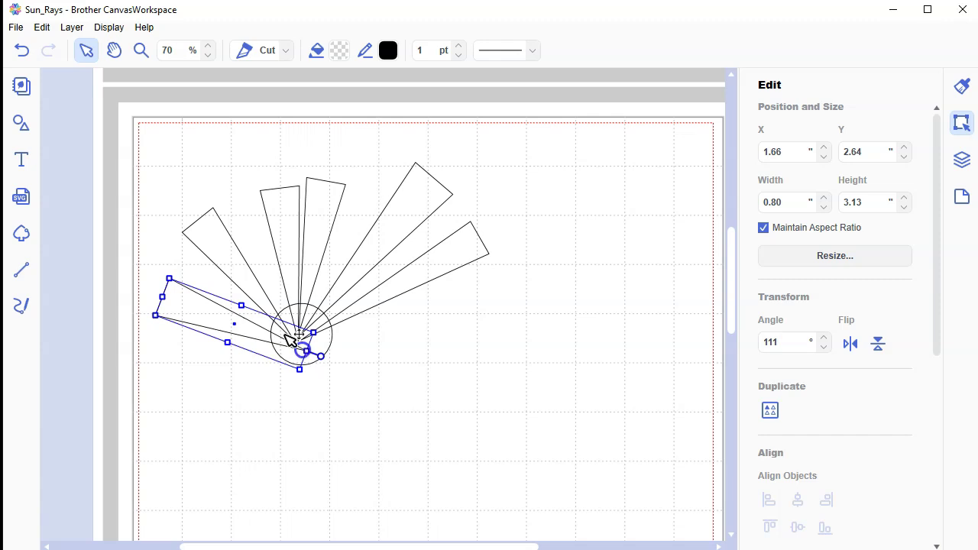
Narrow the three left rays, making the 141° ray about 0.55" wide and the lowest one about 0.63" wide
left_click_drag(278, 263, 272, 259)
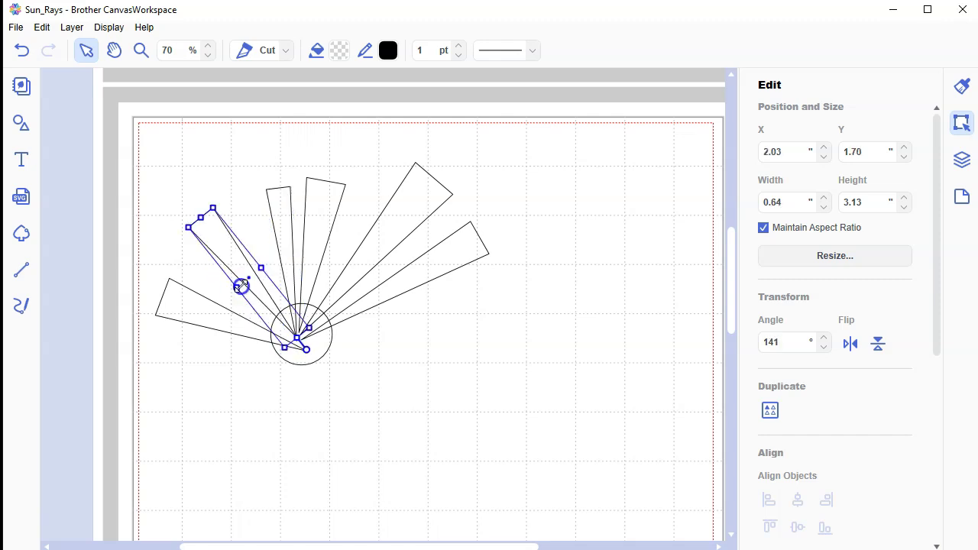
left_click_drag(240, 286, 222, 318)
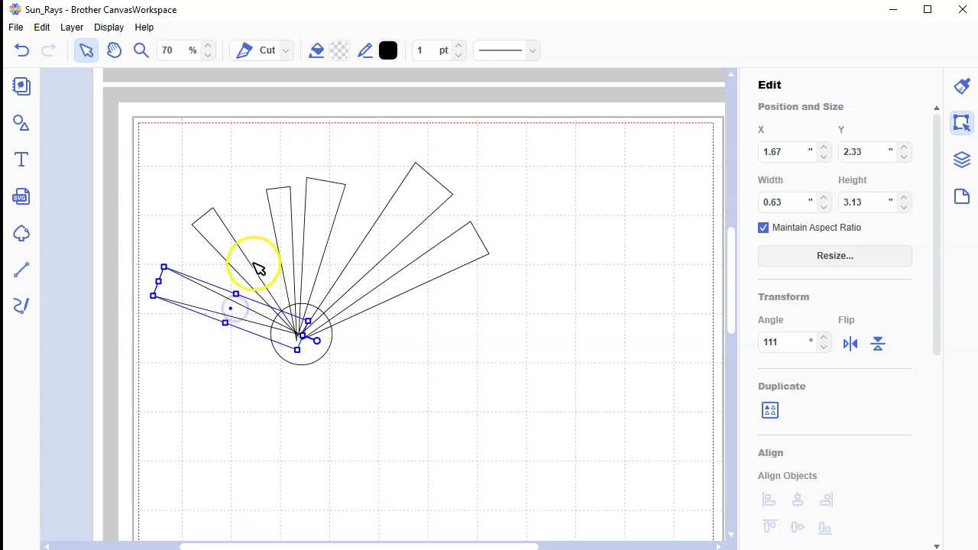
left_click(281, 256)
left_click(229, 233)
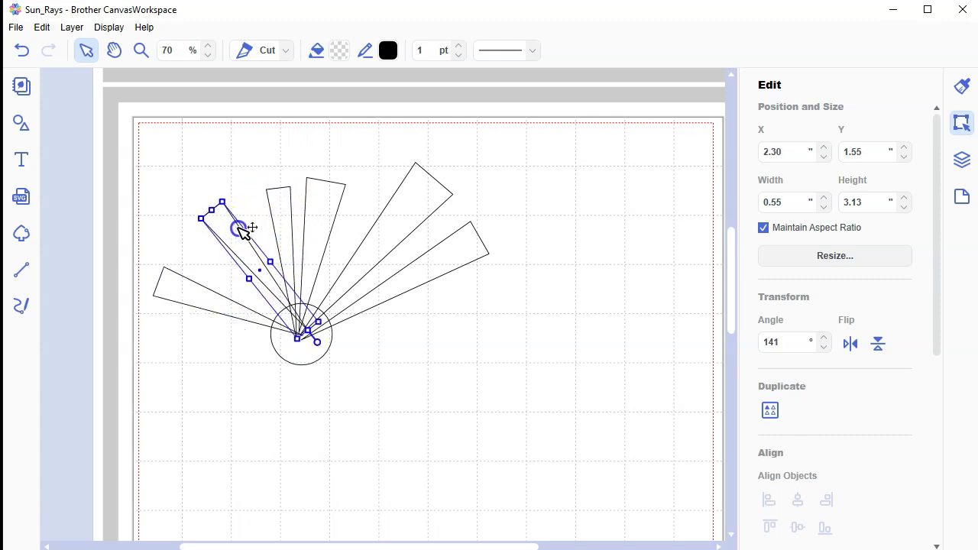
Rotate the 141° ray to about 151° and the lowest left ray to about 120°, realigning their tips with the circle's centre
left_click_drag(311, 344, 299, 344)
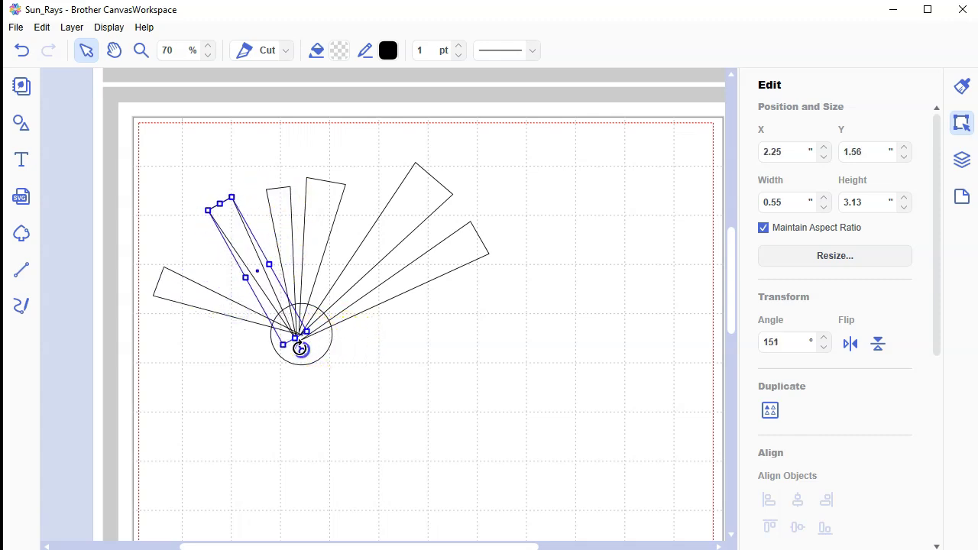
left_click_drag(240, 264, 246, 265)
left_click(214, 295)
left_click_drag(328, 344, 306, 353)
mouse_move(221, 306)
left_mouse_down()
mouse_move(225, 288)
mouse_move(233, 298)
left_mouse_up()
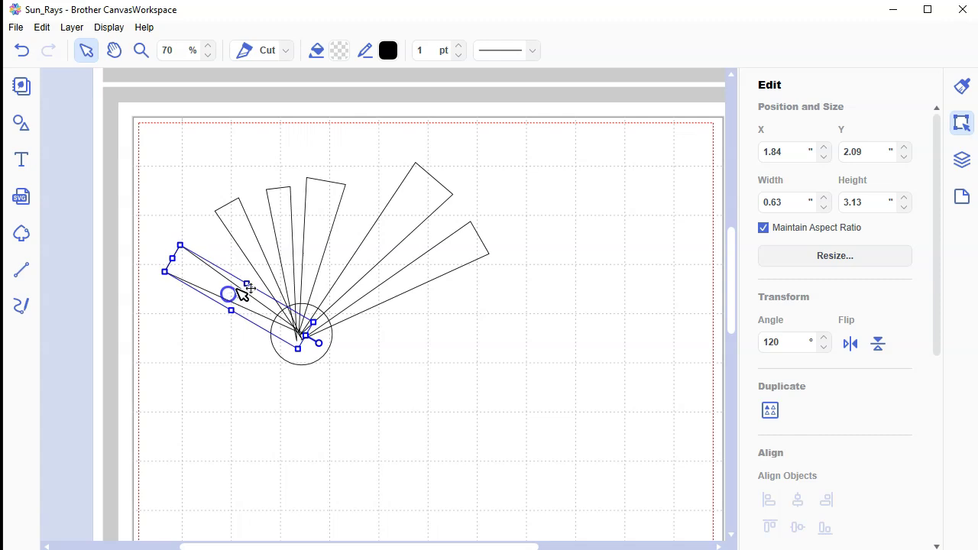
Show the hidden Rays group to examine the finished ray pattern, and hide it again
left_click(962, 162)
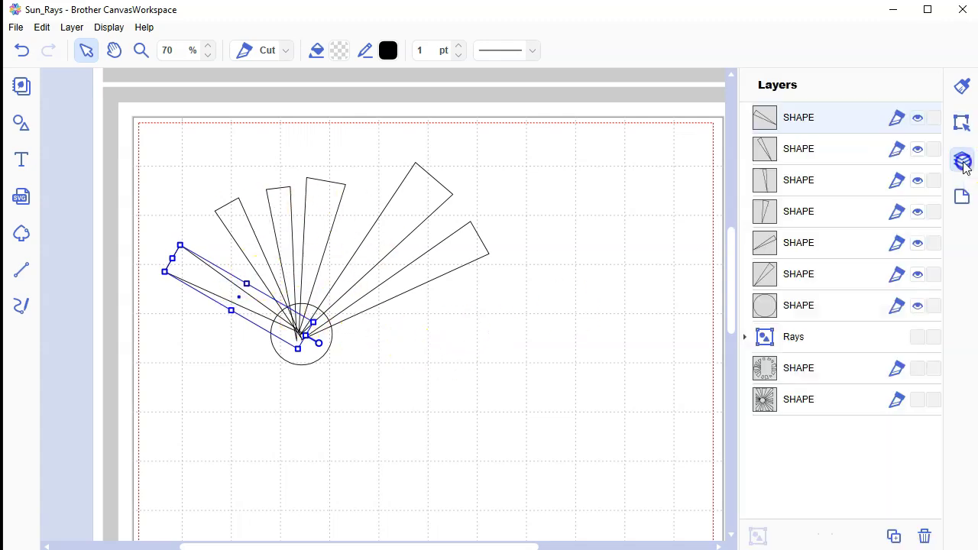
left_click(916, 345)
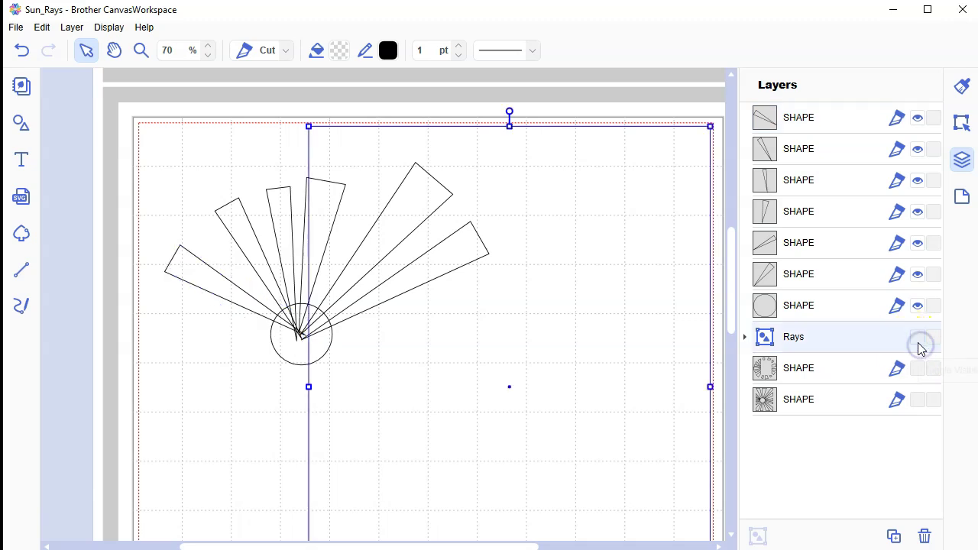
left_click(918, 338)
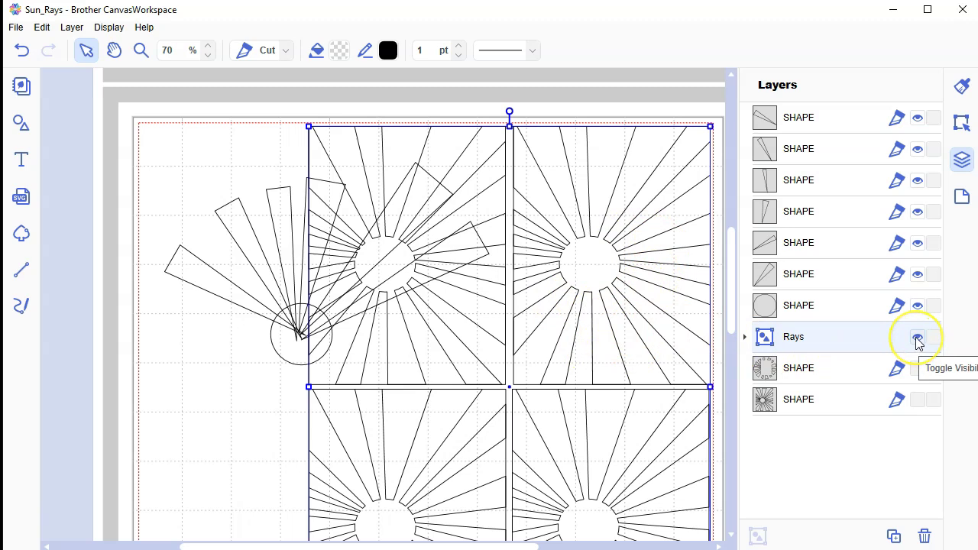
left_click(917, 337)
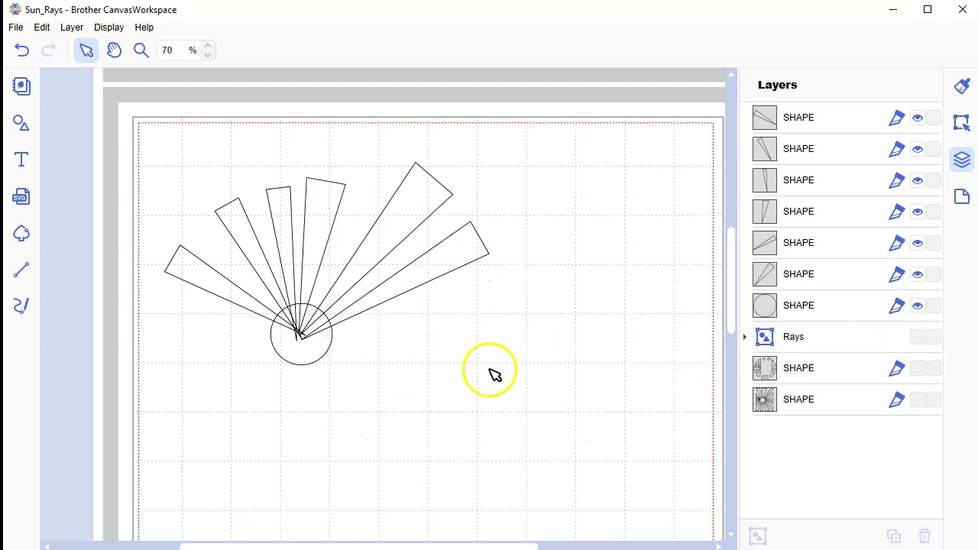
Duplicate the lowest right ray, then rotate the copy closer to horizontal, narrow it and place its tip at the circle's centre
left_click(374, 310)
right_click(374, 310)
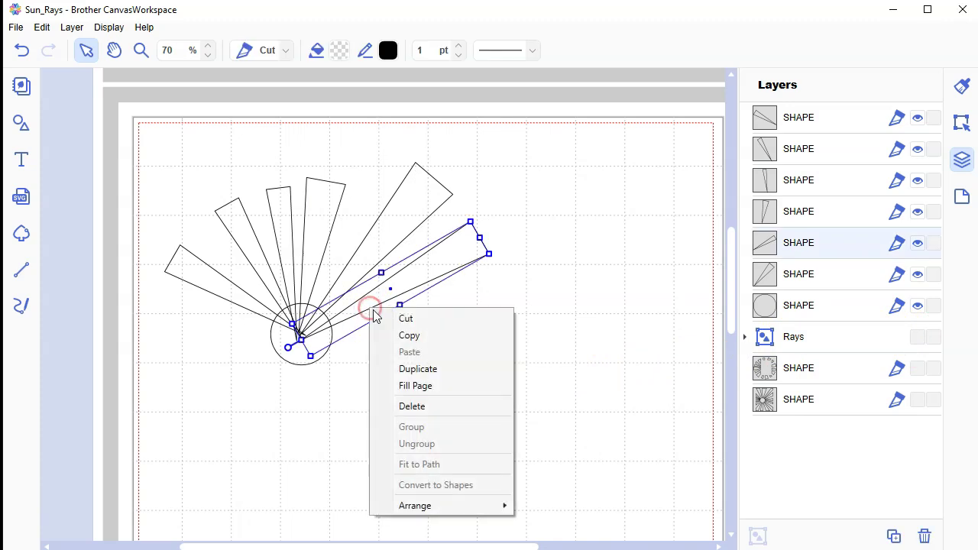
left_click(425, 370)
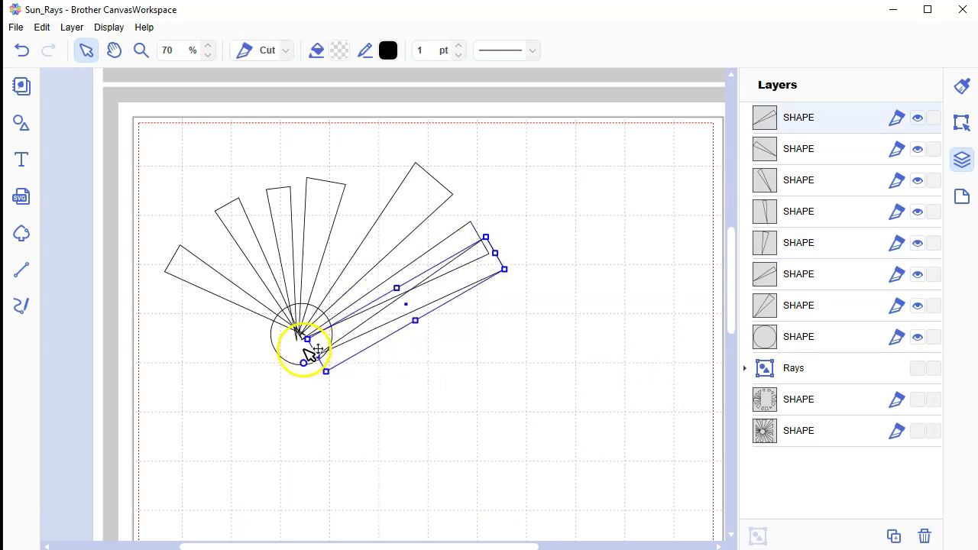
left_click_drag(303, 362, 294, 344)
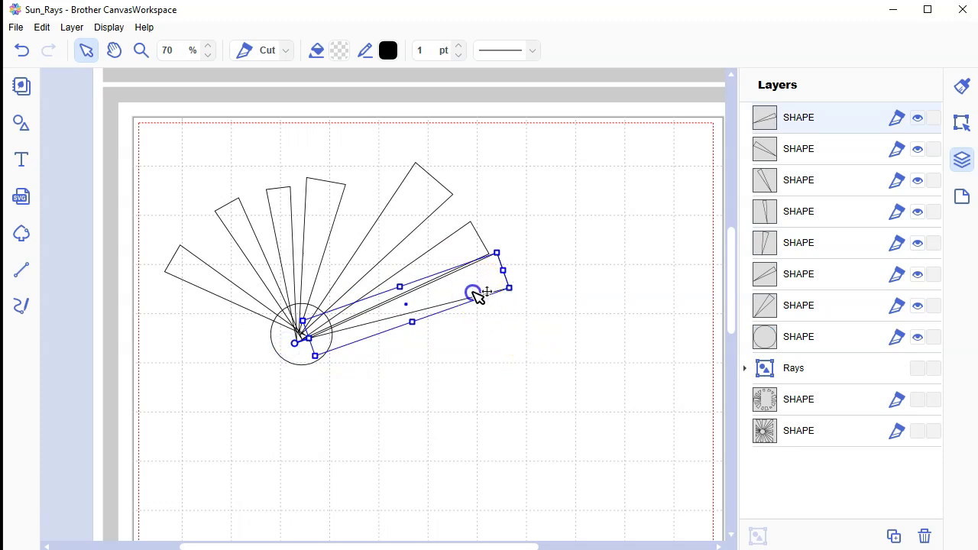
left_click_drag(475, 290, 474, 301)
left_click_drag(281, 350, 284, 340)
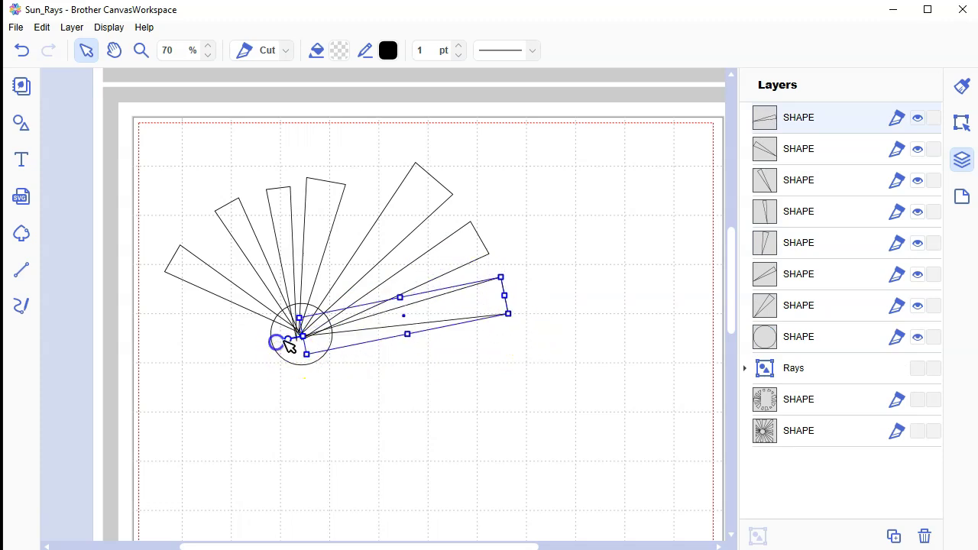
left_click_drag(406, 334, 431, 308)
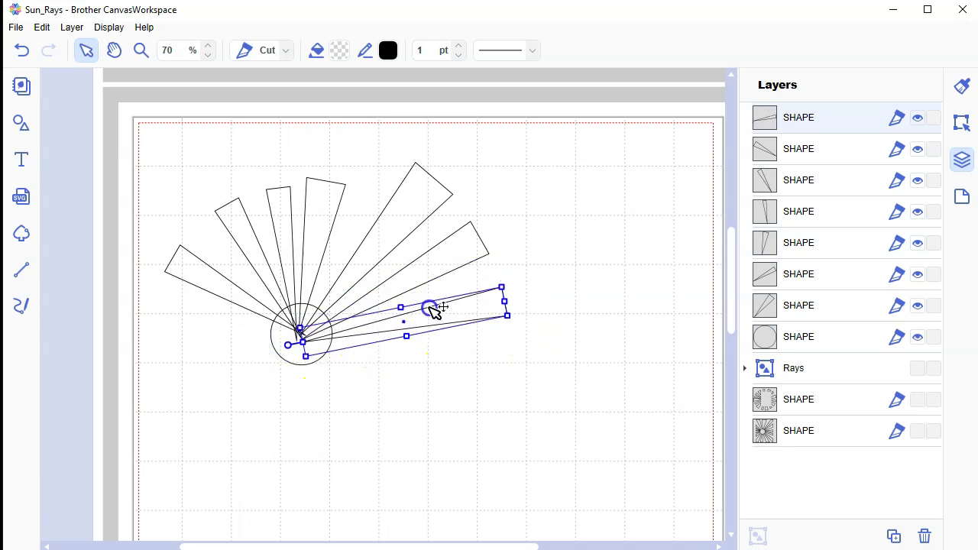
Duplicate the lowest left ray, rotate the copy to nearly horizontal, narrow it slightly and place its tip at the circle's centre
left_click(236, 292)
right_click(236, 292)
left_click(268, 351)
mouse_move(251, 323)
left_mouse_down()
mouse_move(248, 315)
mouse_move(233, 323)
left_mouse_up()
left_click_drag(311, 372, 297, 334)
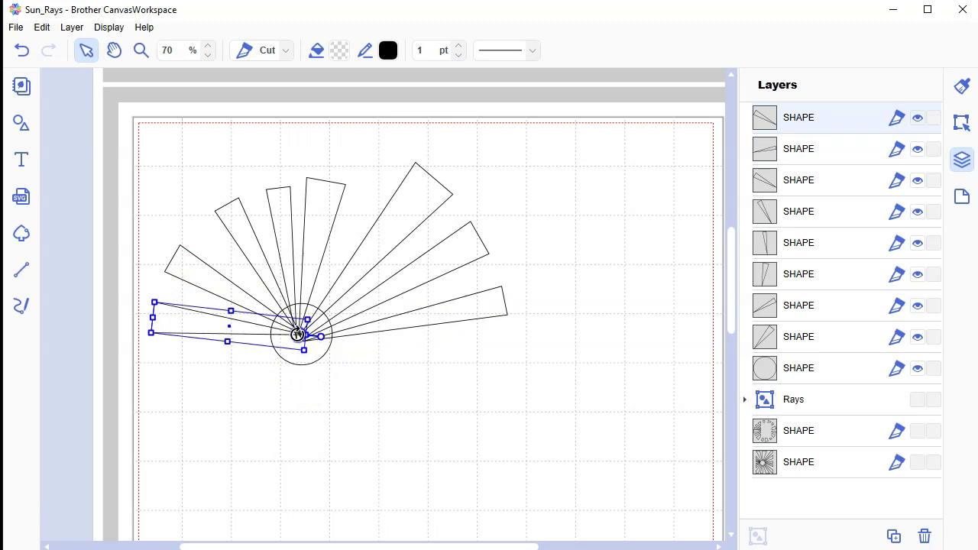
left_click_drag(227, 341, 241, 325)
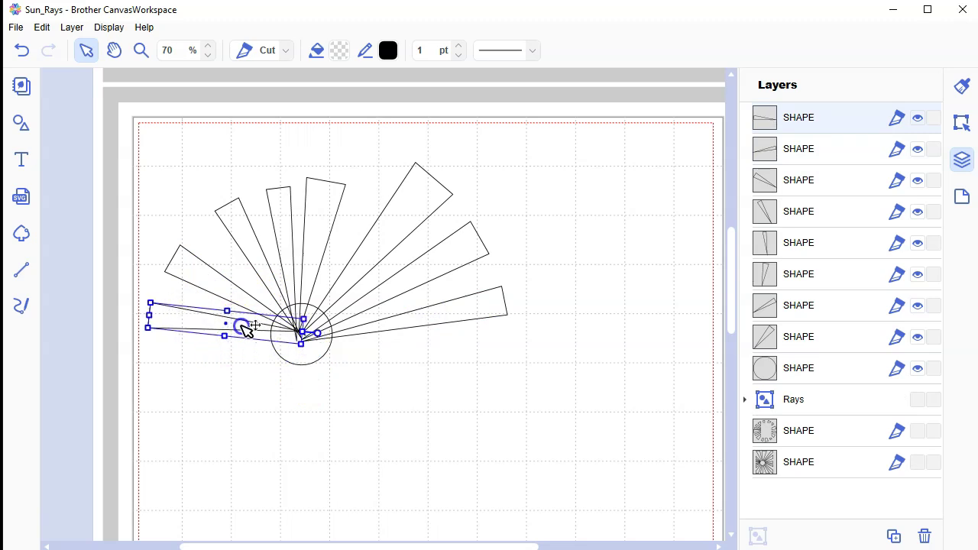
Lengthen the 151° ray, turn the ray below it slightly more upright, and adjust the left rays' positions around the circle's centre
left_click(272, 273)
left_click(234, 227)
left_click(234, 273)
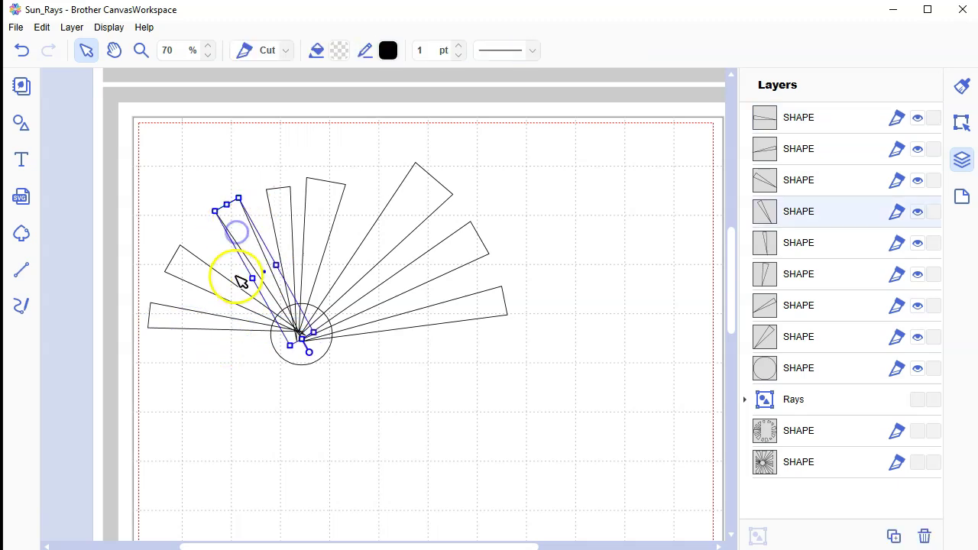
left_click_drag(225, 204, 196, 265)
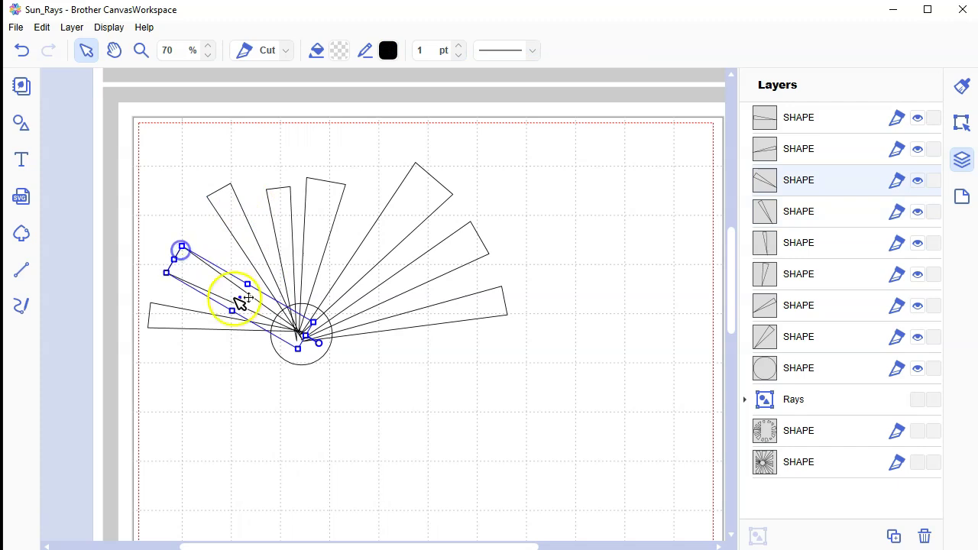
left_click_drag(321, 345, 313, 351)
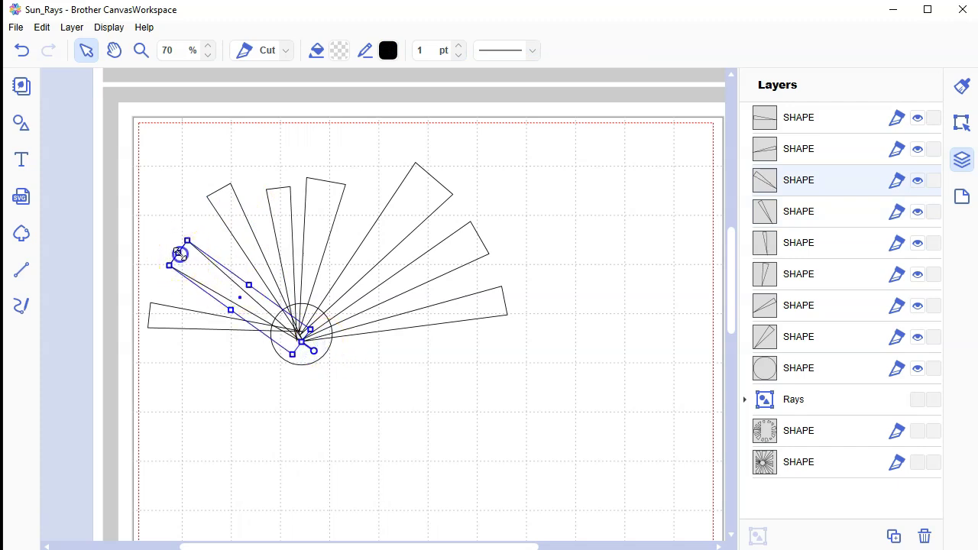
left_click_drag(211, 266, 196, 317)
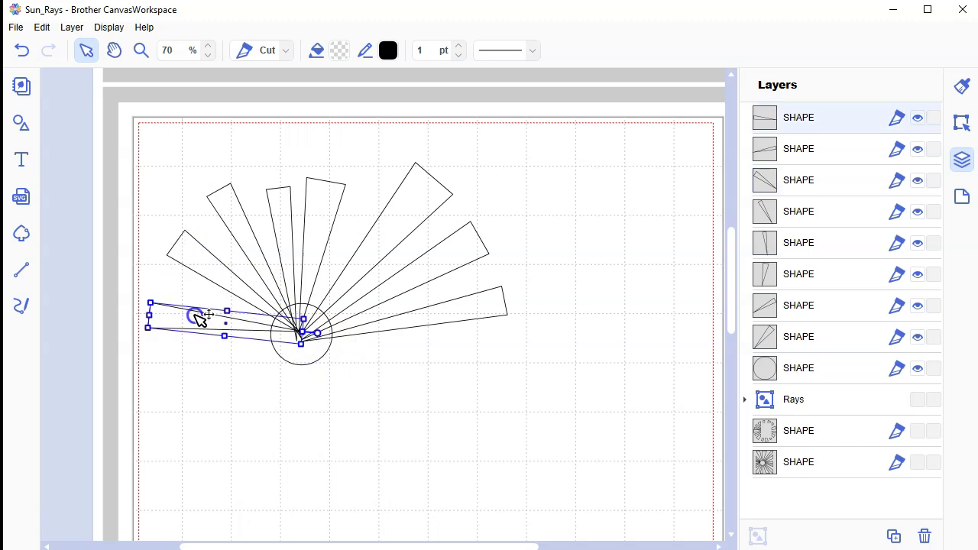
Lengthen the upright ray slightly, tilt it further to the right and realign its tip with the circle's centre
left_click(404, 222)
left_click(345, 207)
left_click_drag(338, 181, 335, 175)
left_click_drag(299, 348, 292, 346)
left_click_drag(327, 214, 336, 208)
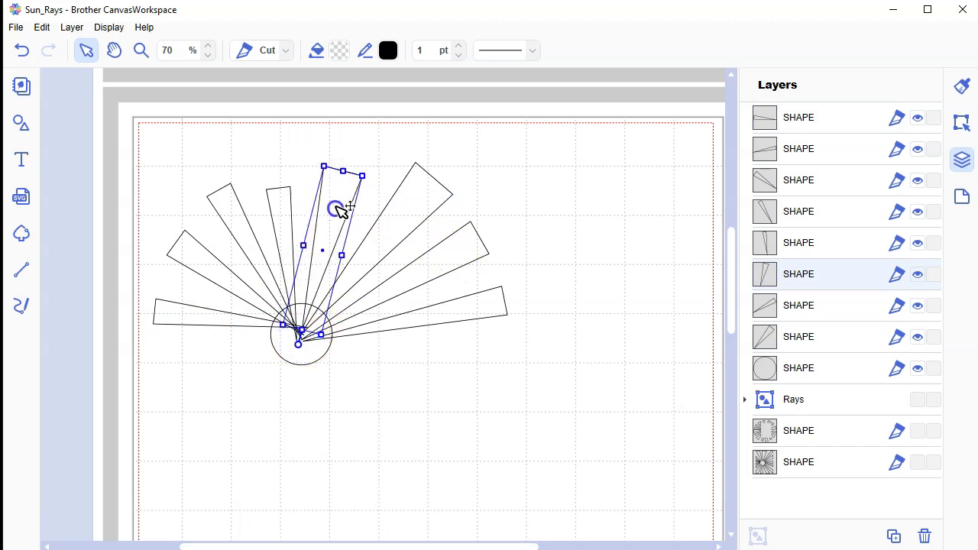
Duplicate all the visible rays without the circle and flip the copies vertically
left_click(632, 304)
left_click(569, 303)
left_click_drag(569, 305, 201, 241)
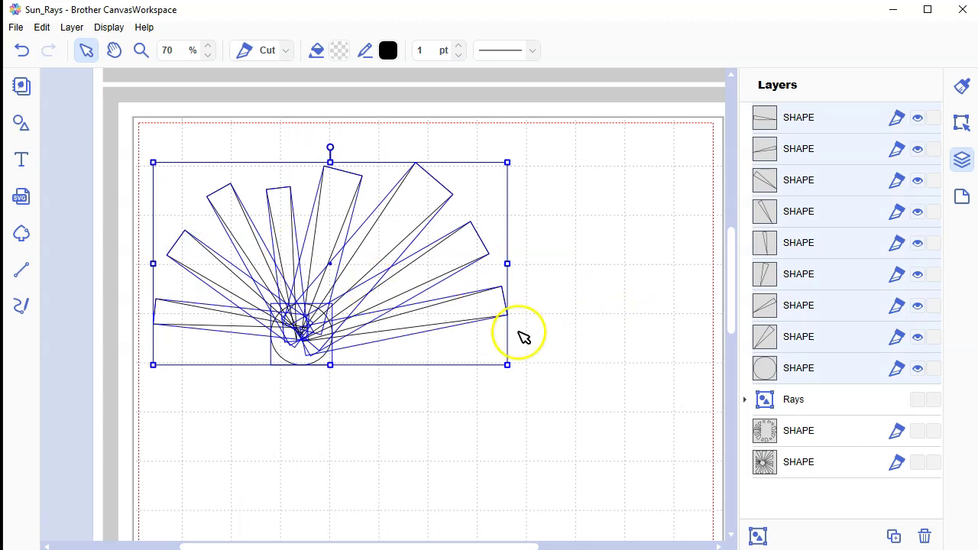
left_click(824, 369, "ctrl")
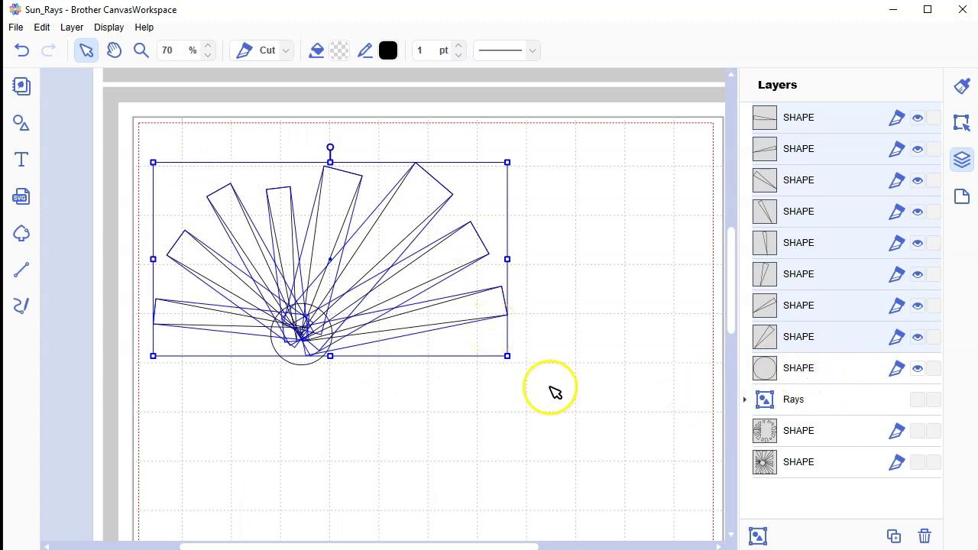
right_click(397, 284)
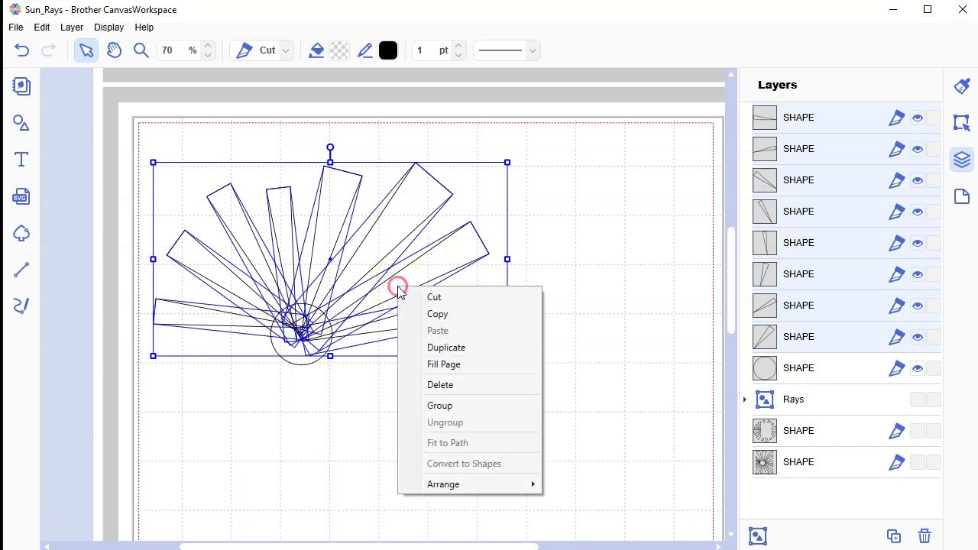
left_click(452, 354)
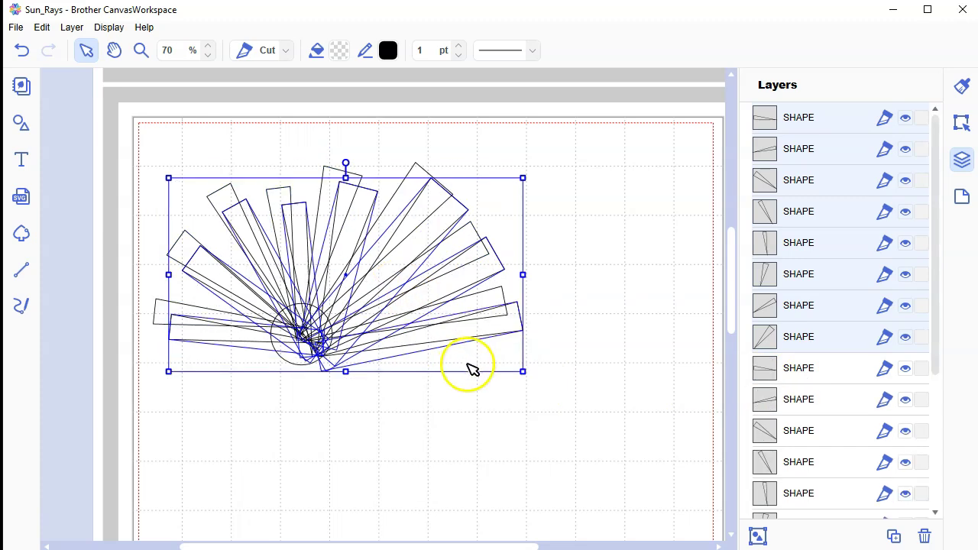
left_click(962, 125)
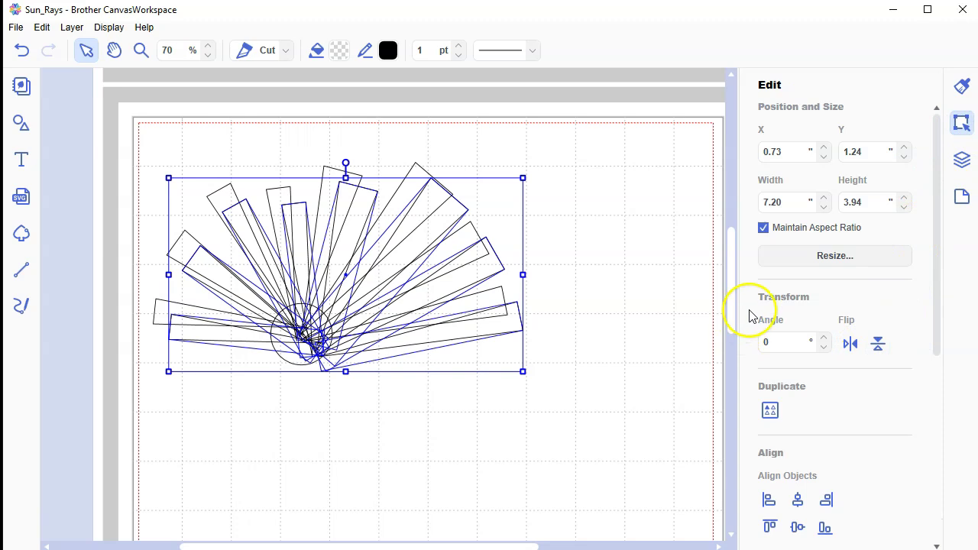
left_click(880, 346)
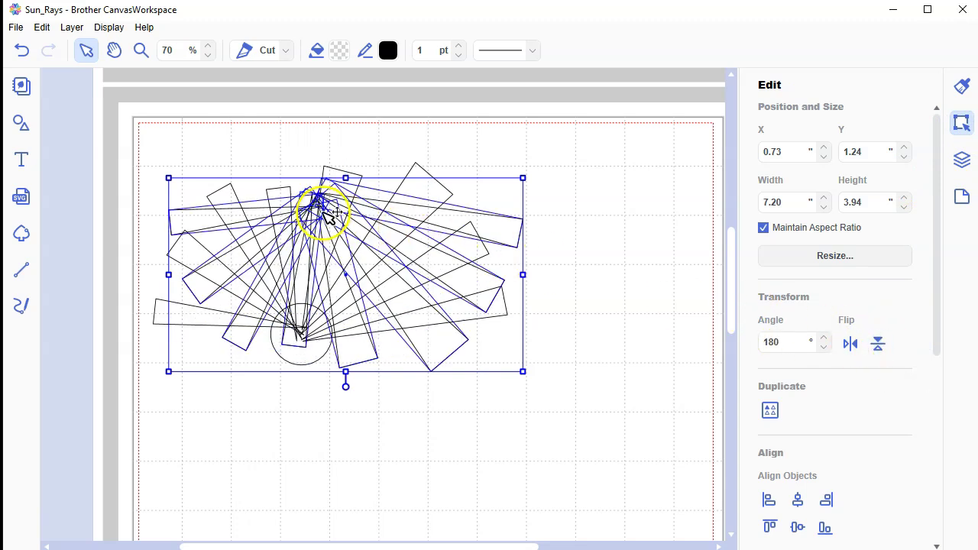
Show the layer list and try selecting the eight flipped ray copies in it
left_click(344, 193)
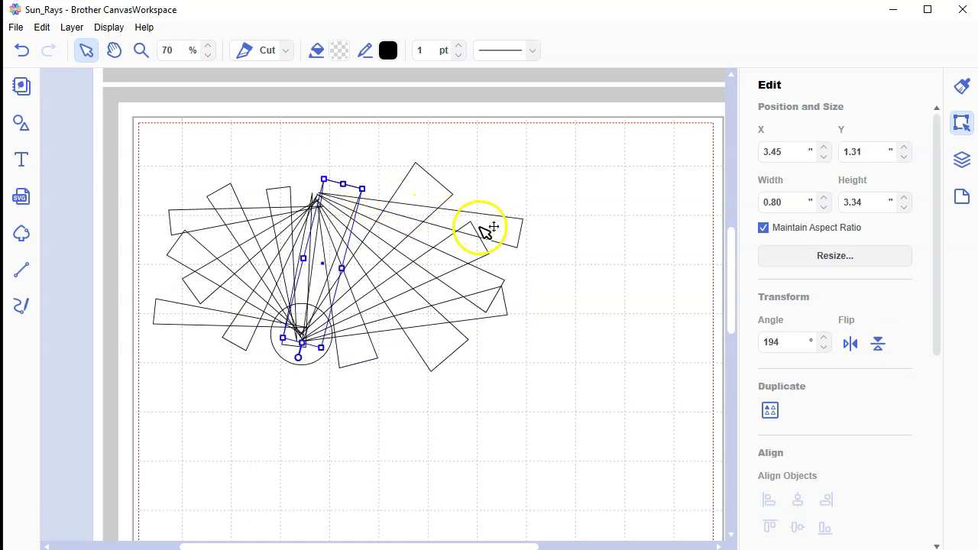
key("ctrl+z")
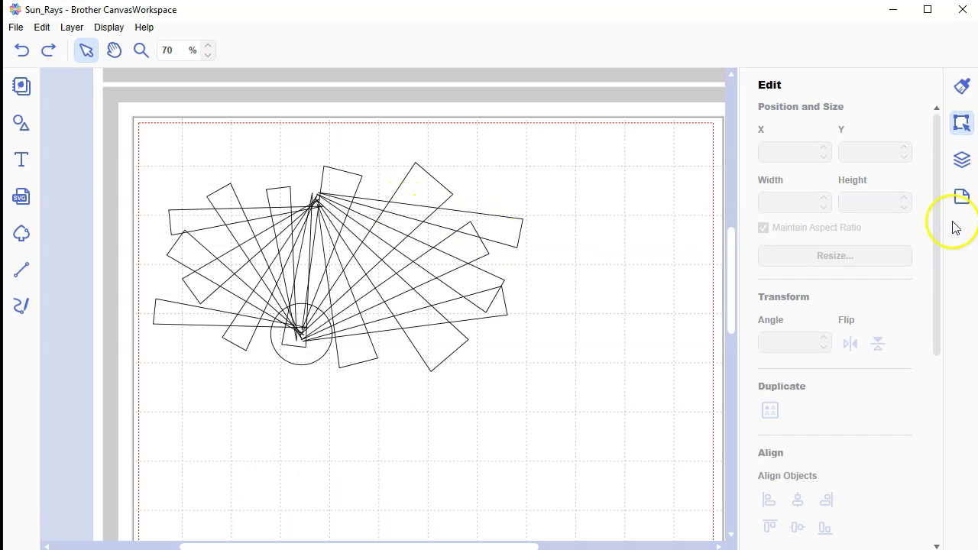
left_click(964, 154)
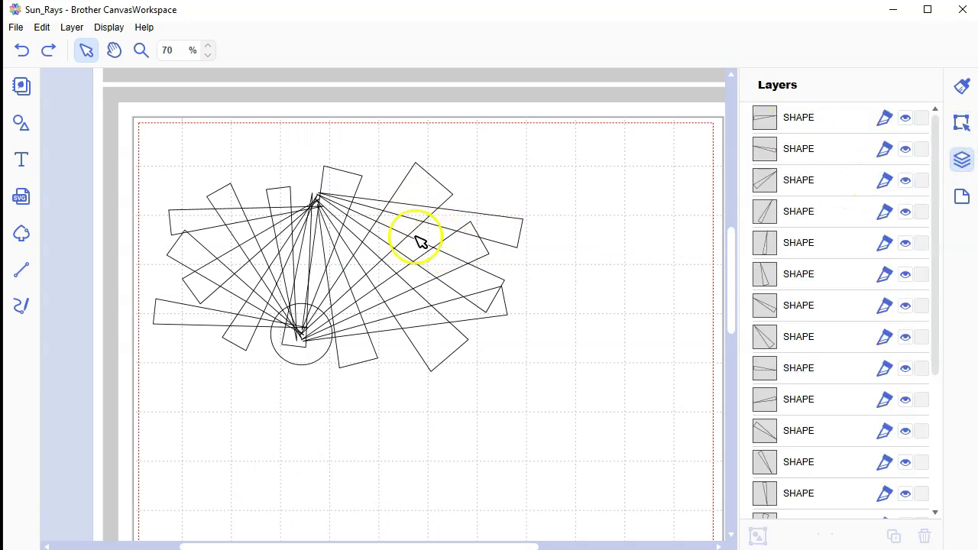
left_click(831, 117)
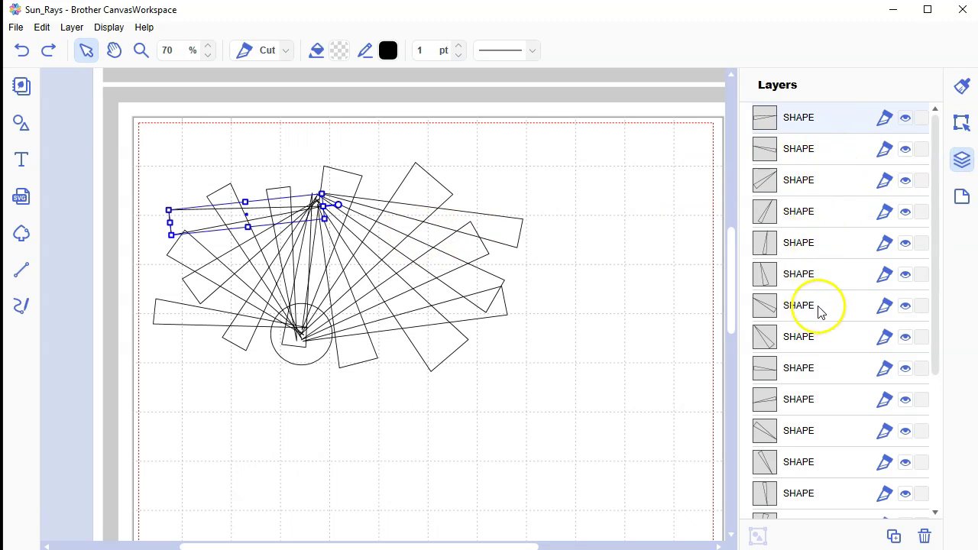
left_click(820, 336, "shift")
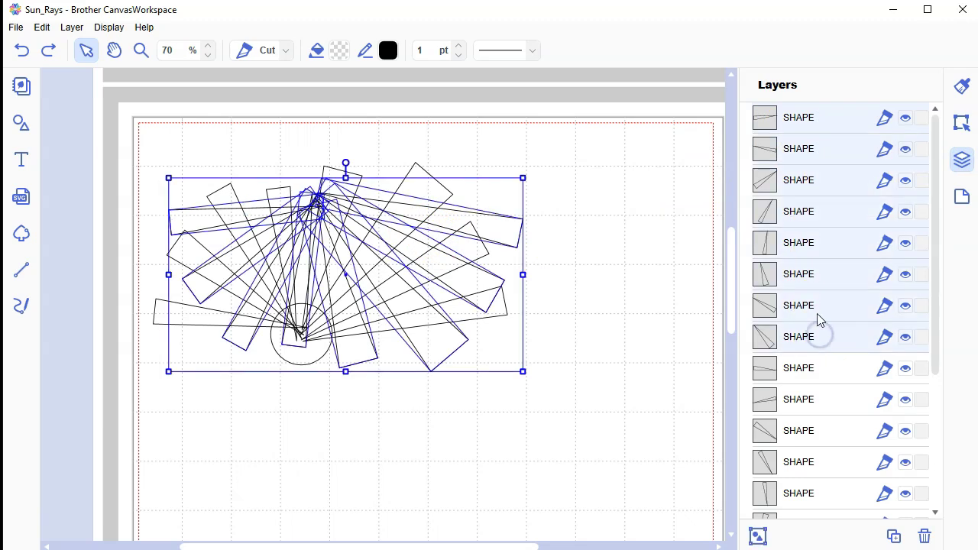
left_click(704, 291)
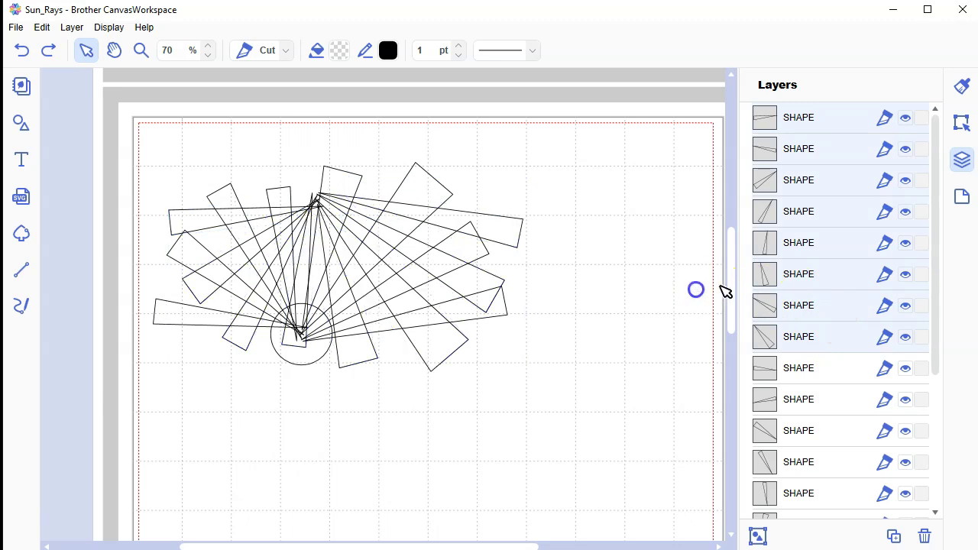
Select all eight flipped ray copies and move them down so their tips meet the upper rays' tips inside the circle
left_click(812, 121)
left_click(825, 151, "shift")
left_click(826, 189, "shift")
left_click(825, 213, "shift")
left_click(820, 244, "shift")
left_click(819, 277, "shift")
left_click(816, 308, "shift")
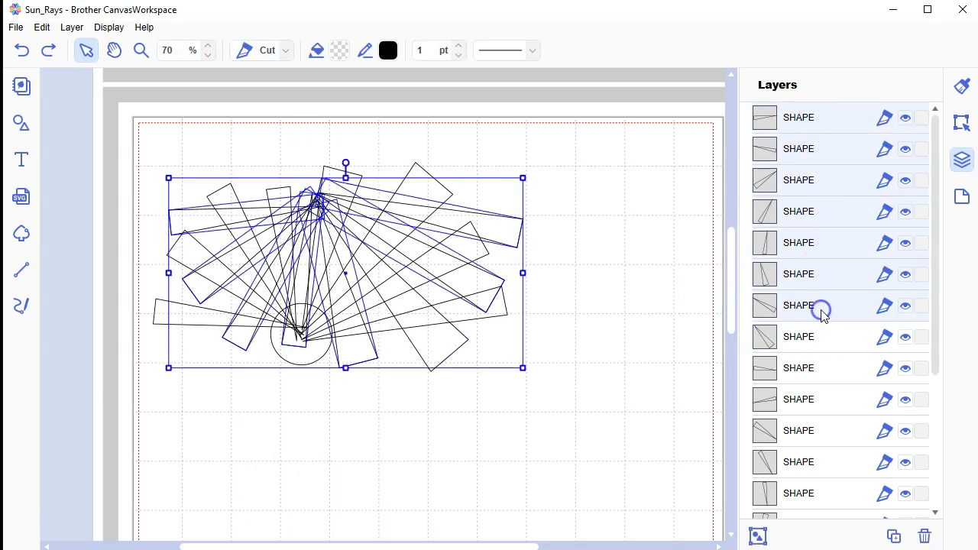
left_click(819, 346, "shift")
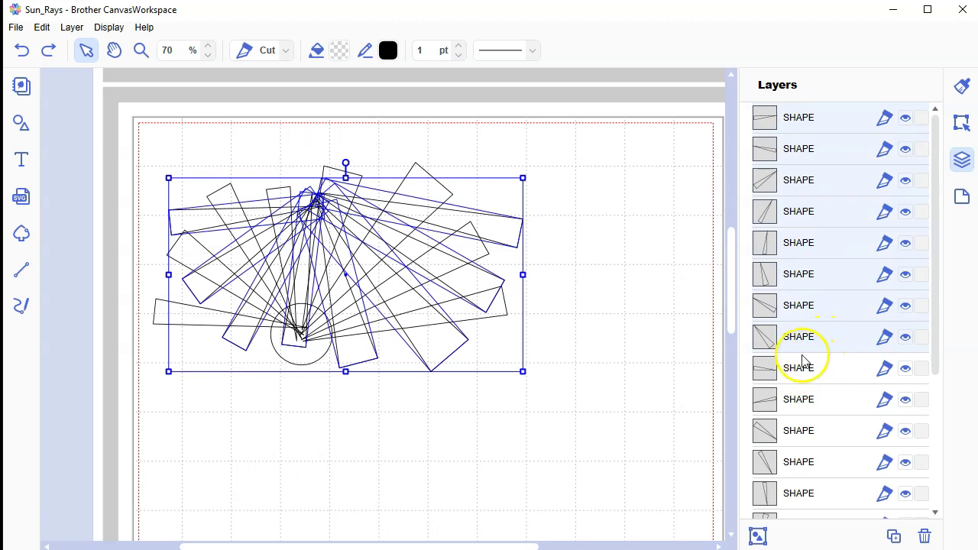
left_click_drag(382, 205, 360, 332)
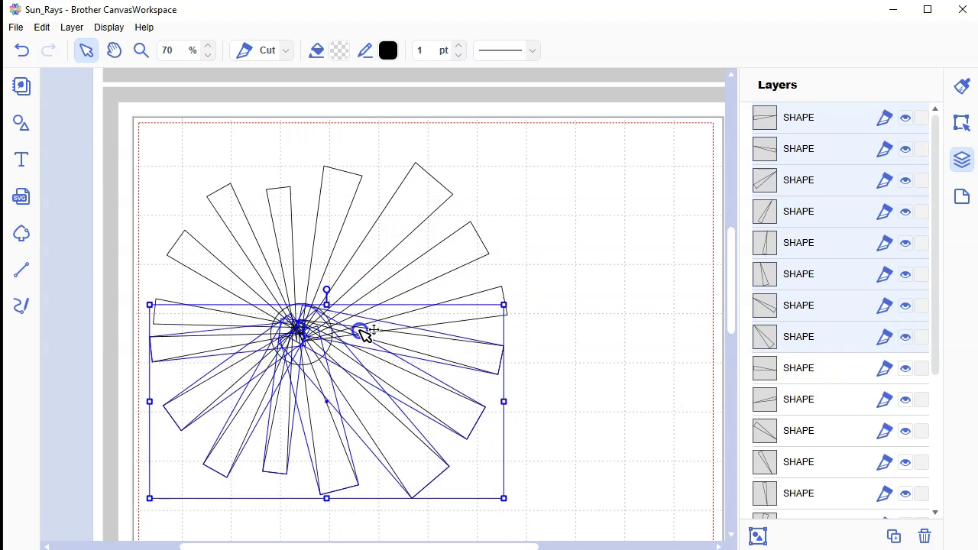
left_click(604, 326)
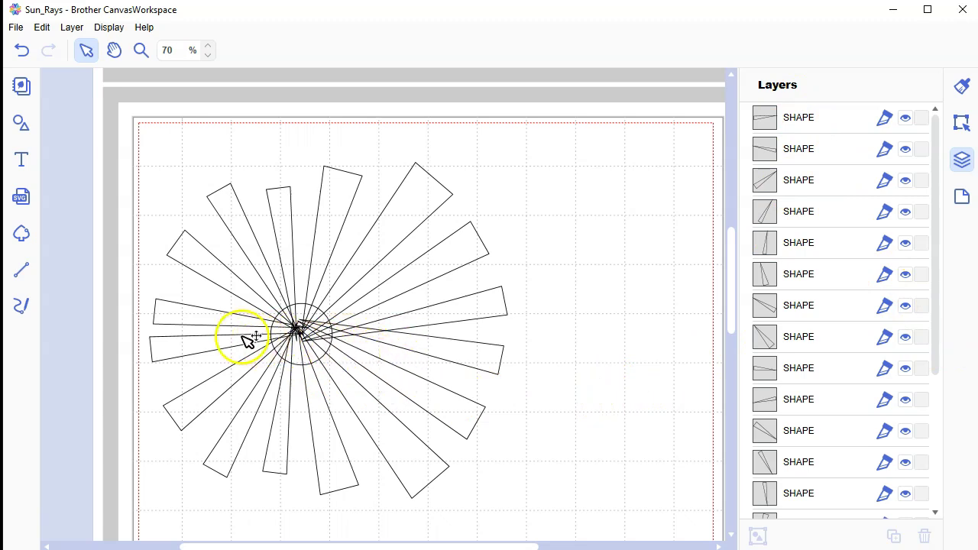
Tilt the nearly horizontal lower-left ray slightly downward, realign it with the ray above, and nudge the two lower-right rays into place
left_click(205, 350)
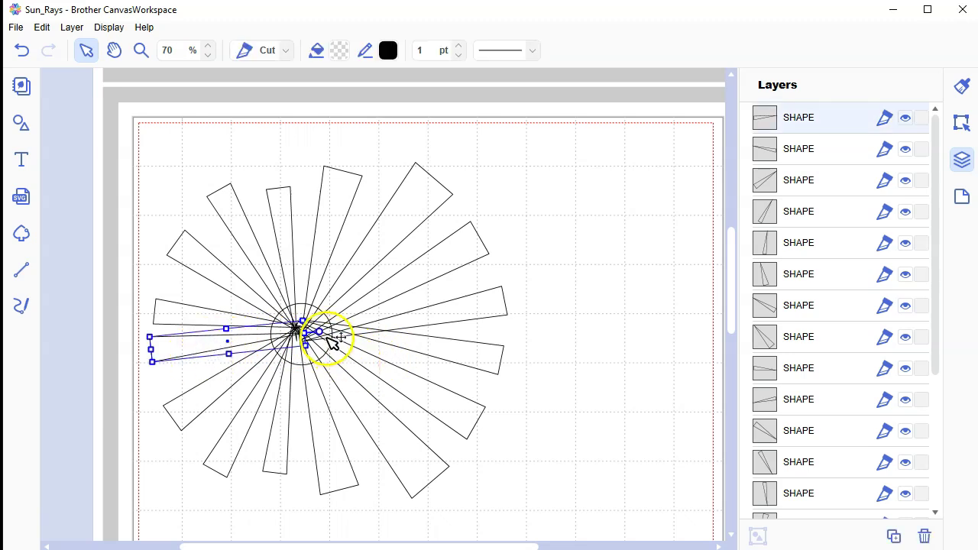
left_click_drag(319, 331, 318, 325)
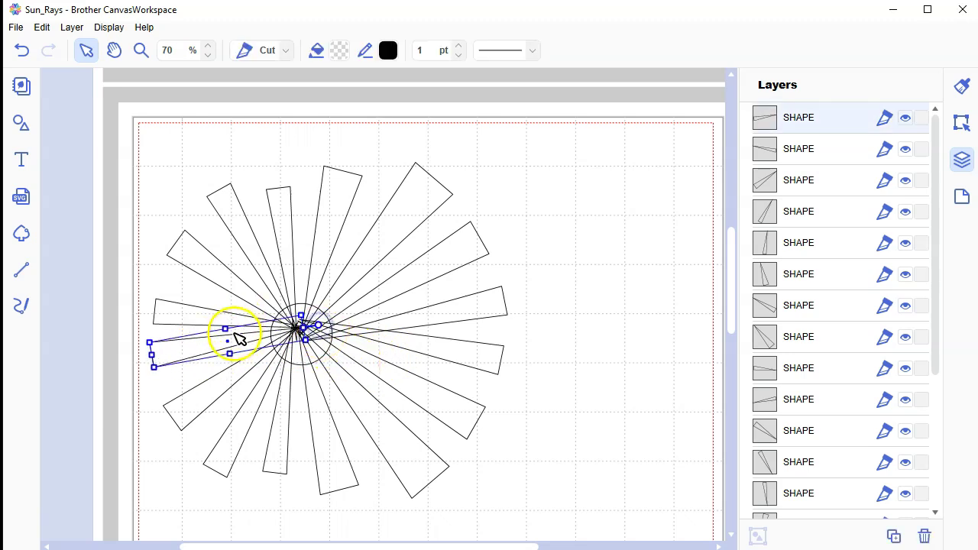
left_click_drag(240, 339, 243, 343)
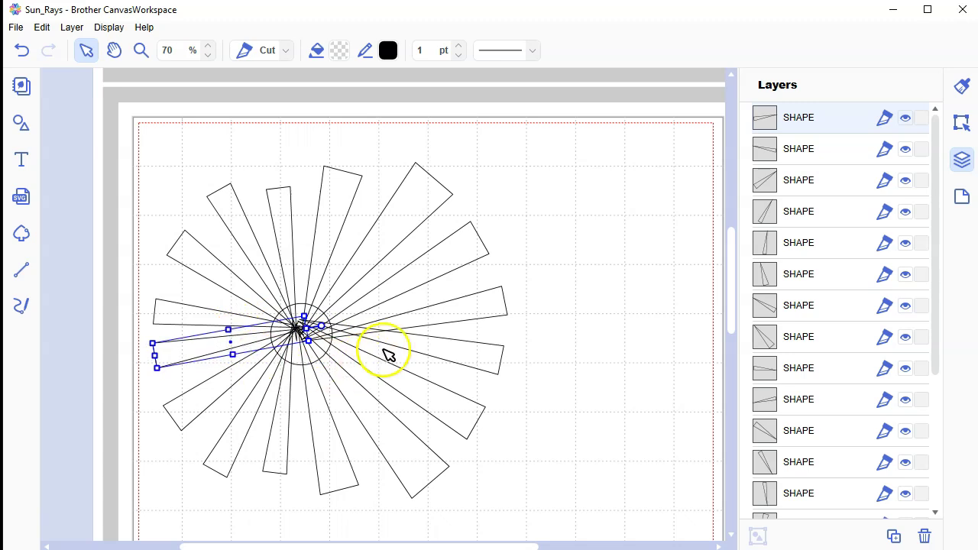
left_click(356, 402)
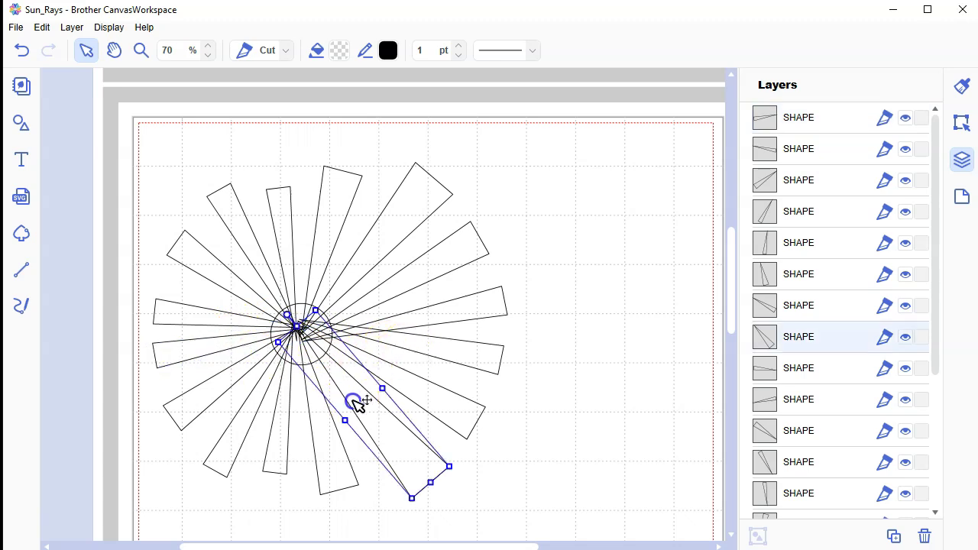
left_click(382, 375)
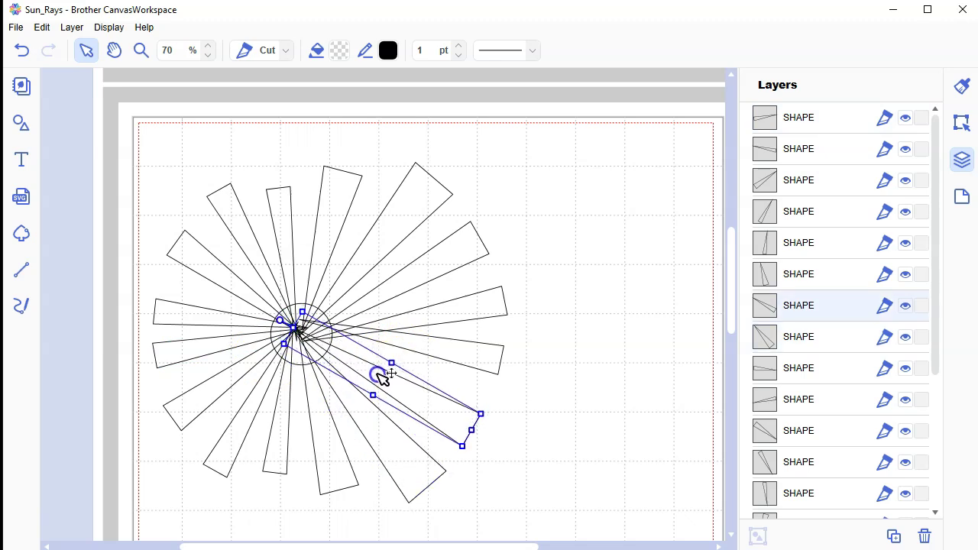
Rotate the slightly upward-tilted right-hand ray to nearly horizontal and move it down below its neighbour
left_click(403, 328)
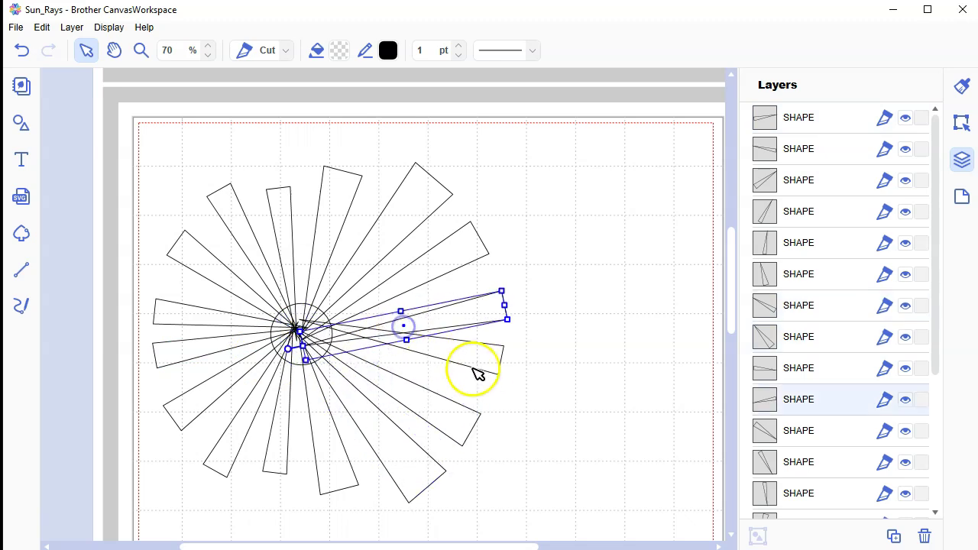
left_click_drag(291, 348, 287, 325)
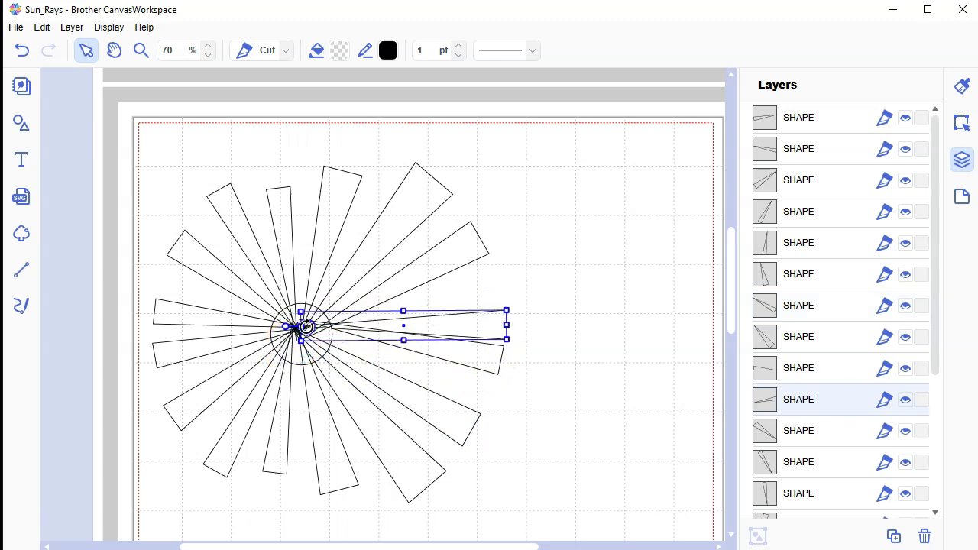
left_click_drag(489, 337, 466, 375)
Rotate the other nearly horizontal right-hand ray to slope upward and place its tip at the circle's centre
left_click(457, 336)
left_click_drag(318, 296, 289, 341)
left_click_drag(492, 322, 484, 313)
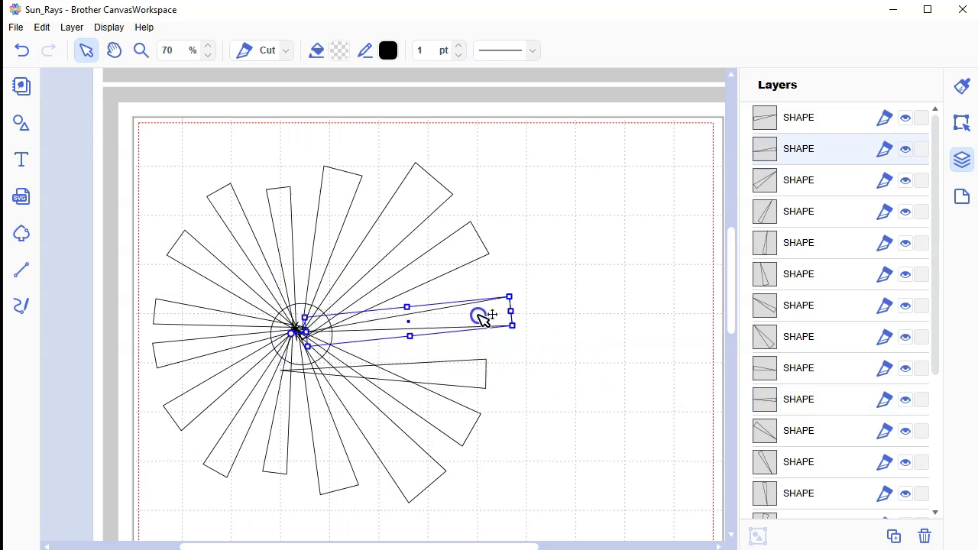
left_click_drag(296, 333, 292, 344)
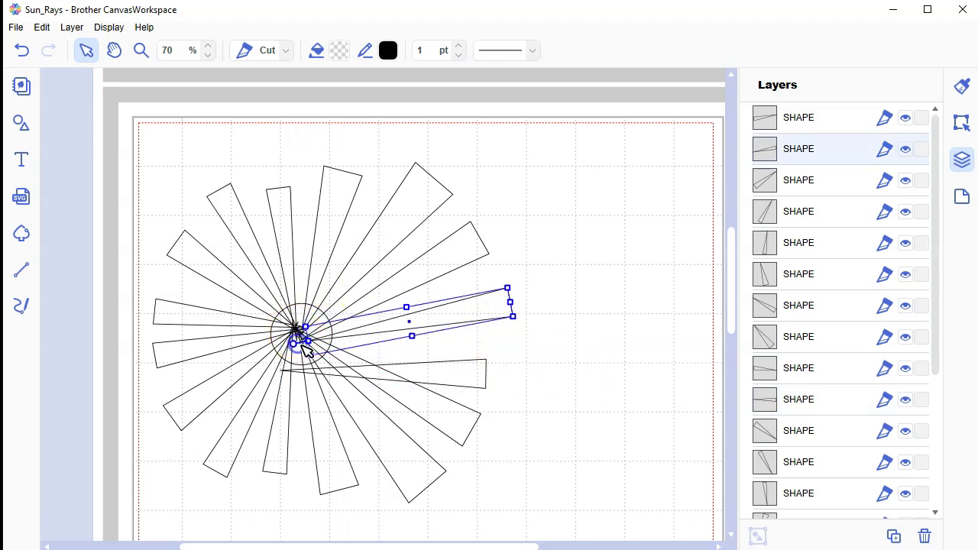
Move the lower nearly horizontal right-hand ray's tip to the circle's centre and rotate the ray to slope slightly downward
left_click_drag(448, 382, 478, 353)
left_click_drag(298, 342, 306, 328)
left_click_drag(457, 349, 454, 353)
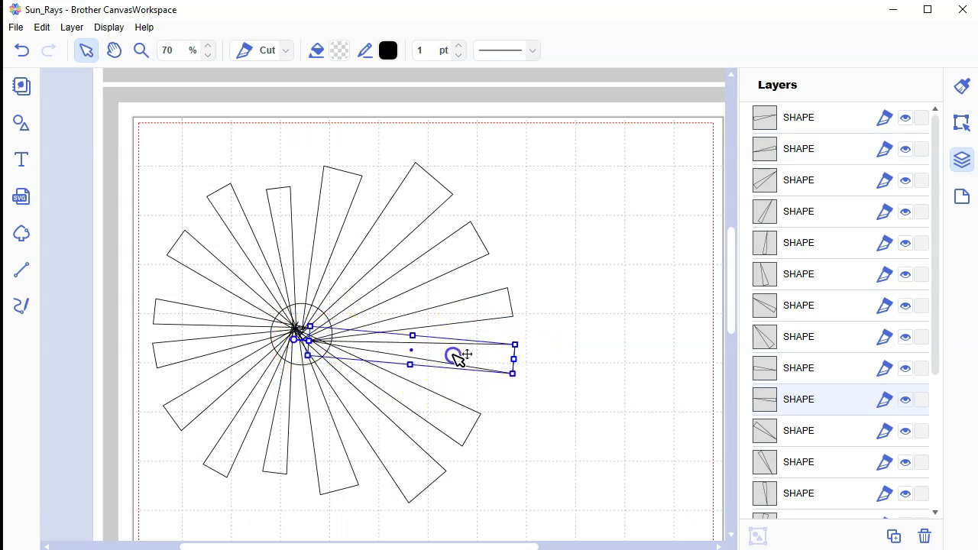
left_click(596, 451)
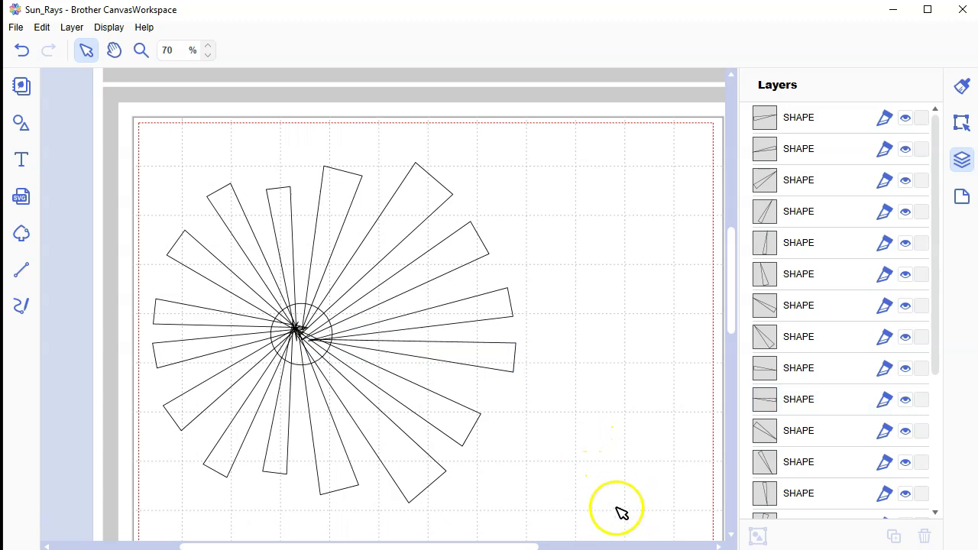
Select all the rays together with the circle and weld them into one shape
left_click_drag(624, 512, 197, 200)
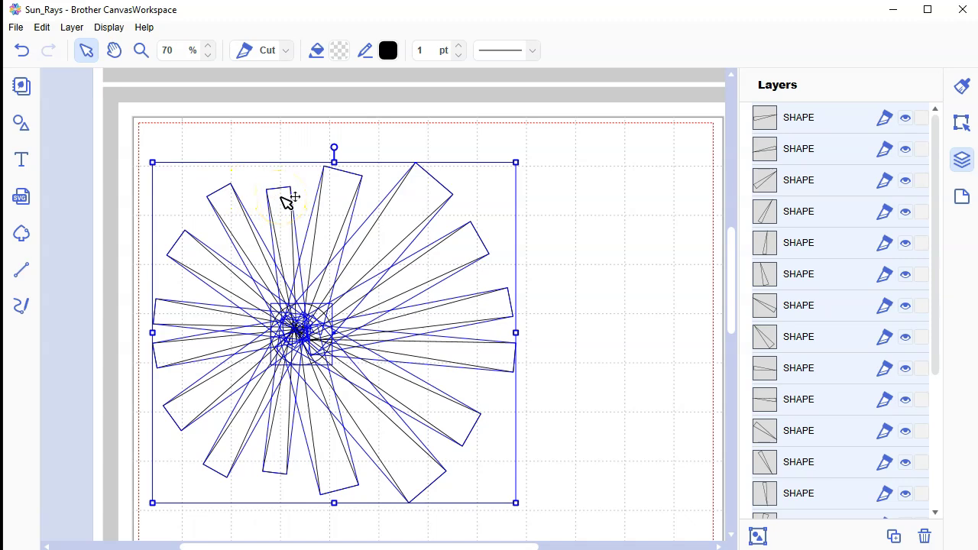
left_click(44, 33)
mouse_move(107, 267)
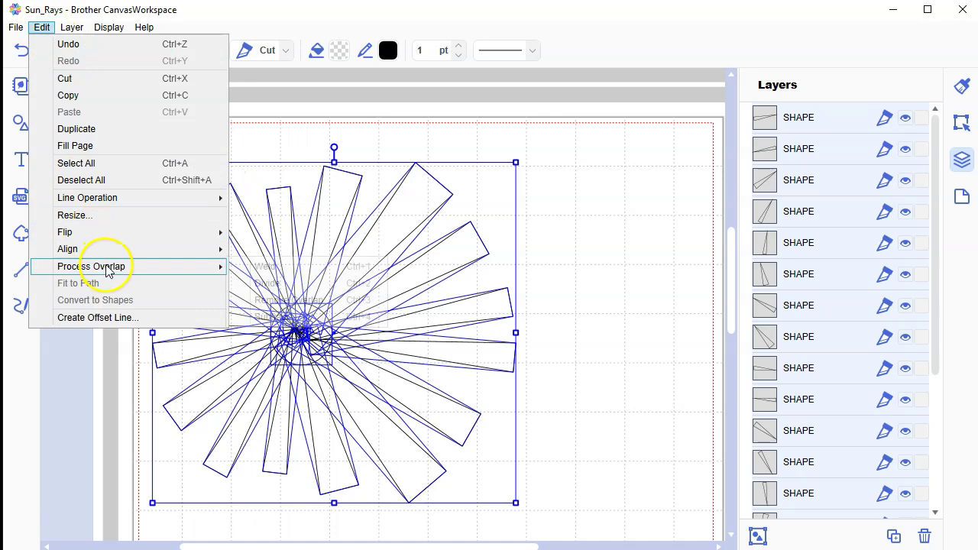
left_click(282, 273)
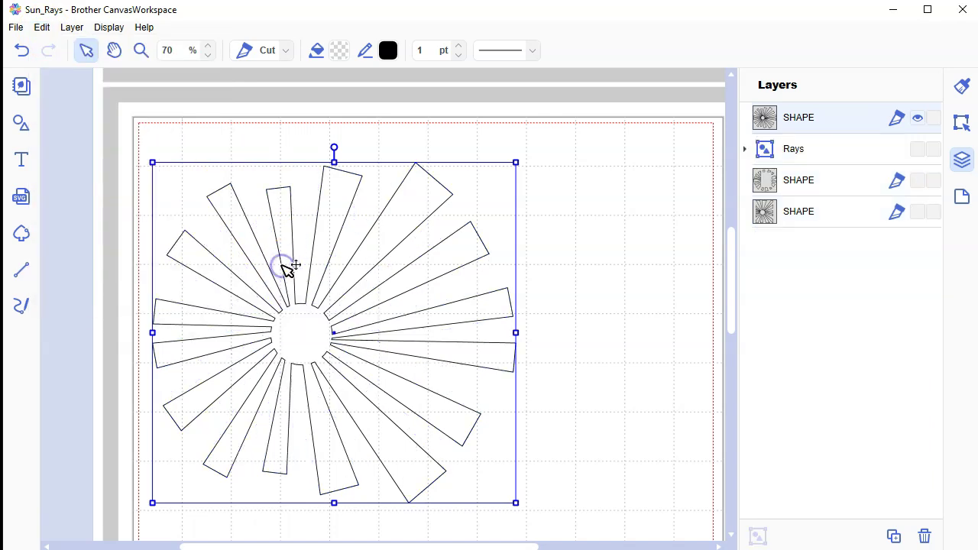
left_click(685, 303)
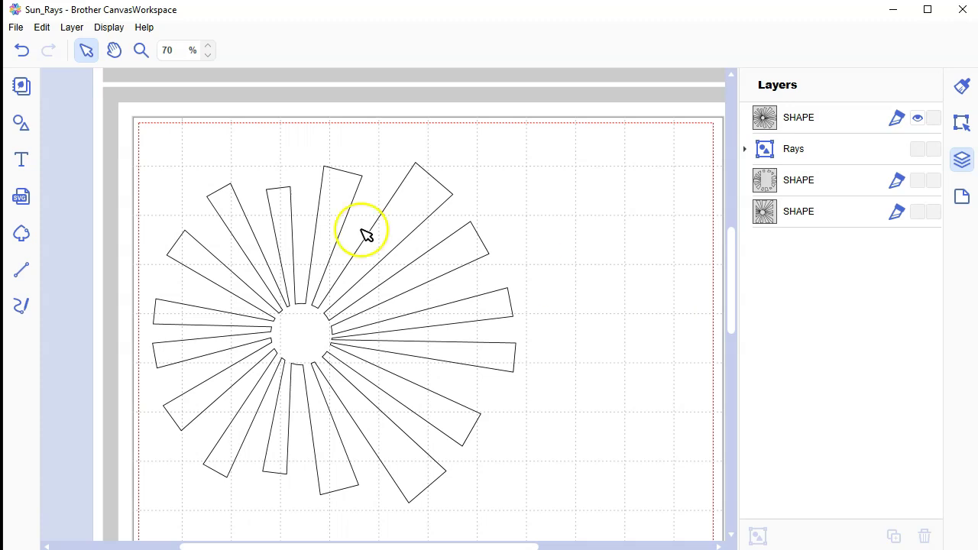
Insert a plain square, reshape it to about 2.27 by 3.14 inches and move it over the sunburst's centre
left_click(21, 162)
left_click(21, 123)
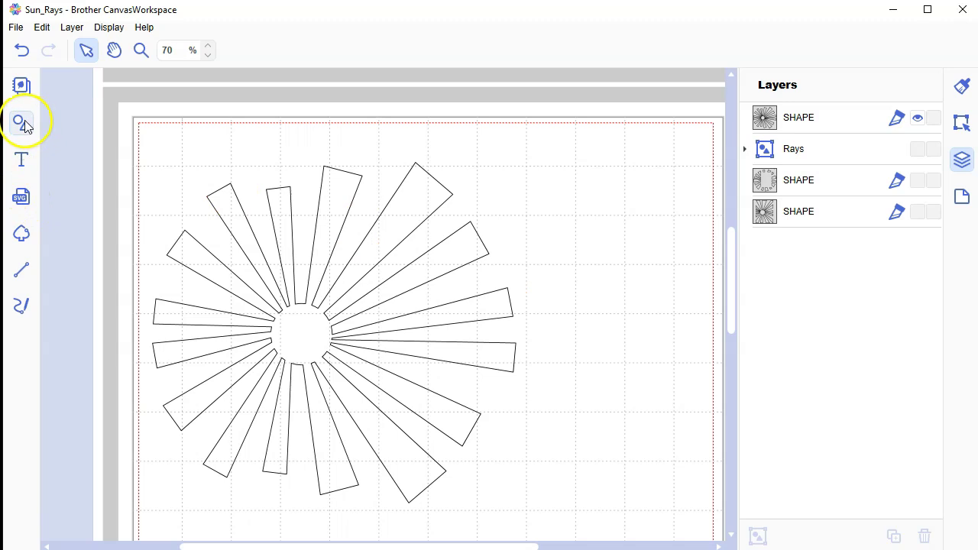
scroll(214, 239, "up", 3)
scroll(214, 239, "up", 5)
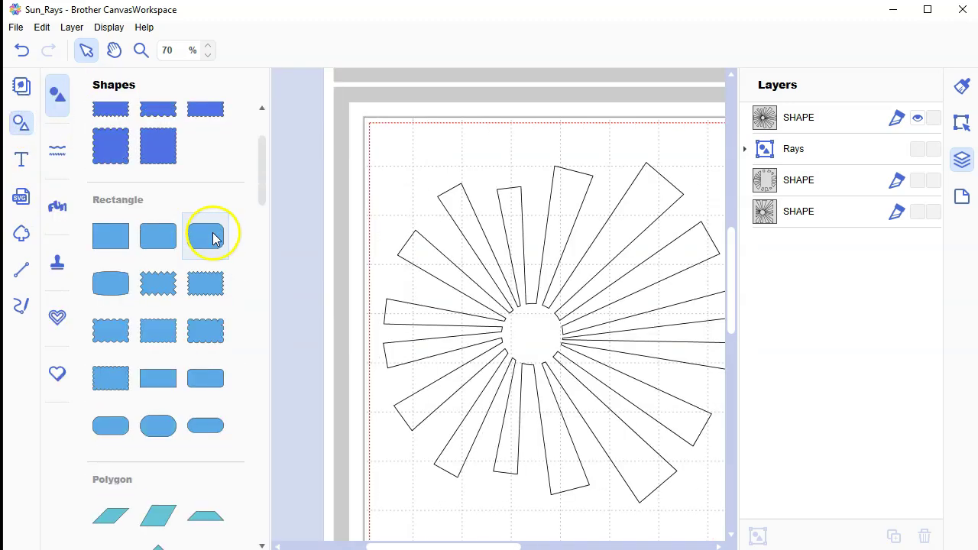
left_click(105, 147)
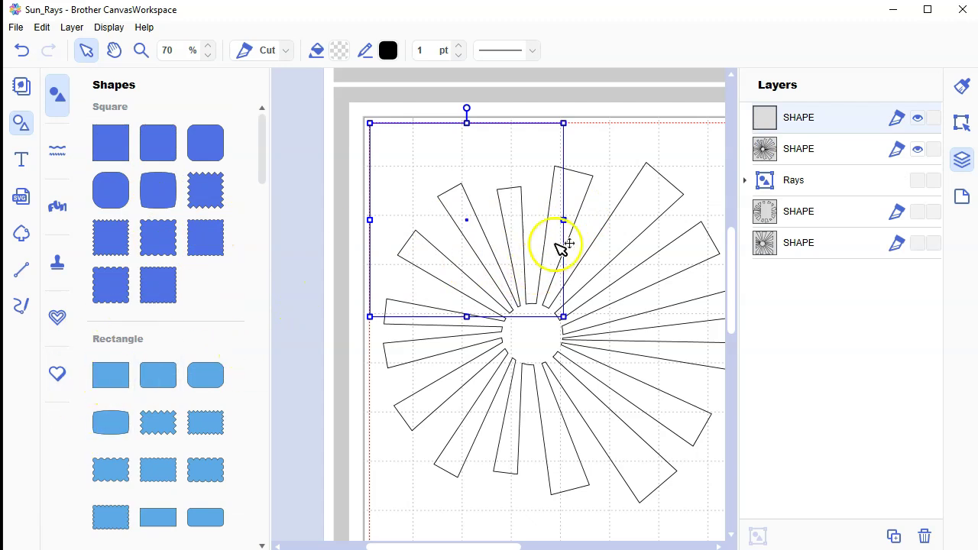
left_click_drag(564, 219, 481, 220)
left_click_drag(428, 313, 421, 276)
left_click_drag(428, 169, 520, 293)
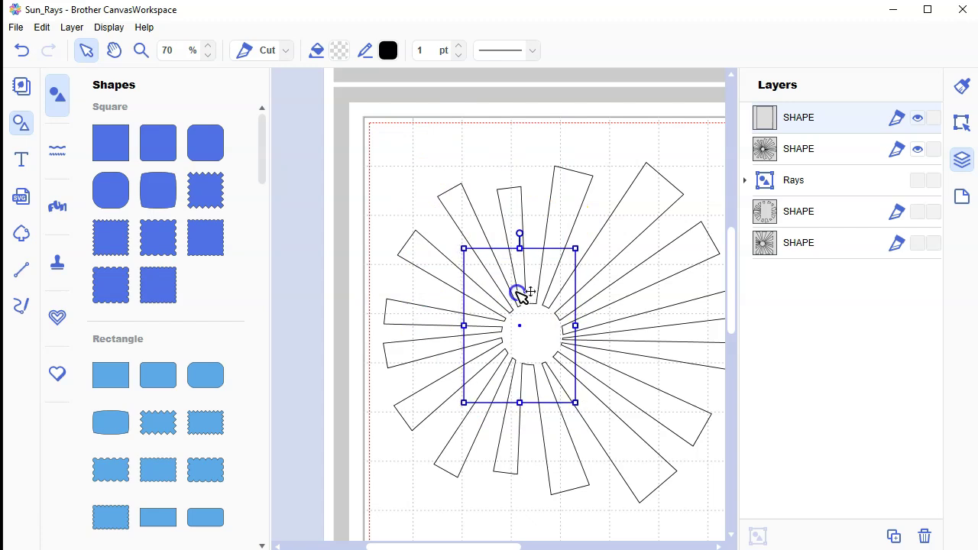
Set the rectangle's width to 4 inches and, with the aspect ratio unlocked, its height to 5.25 inches
left_click(965, 121)
double_click(762, 200)
left_click(763, 228)
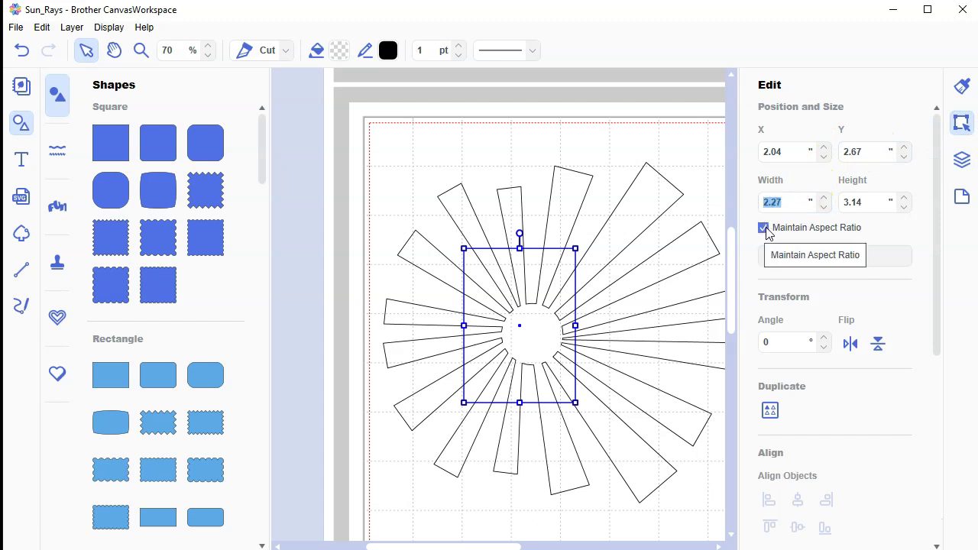
type("4")
key("Return")
left_click(764, 227)
left_click(863, 202)
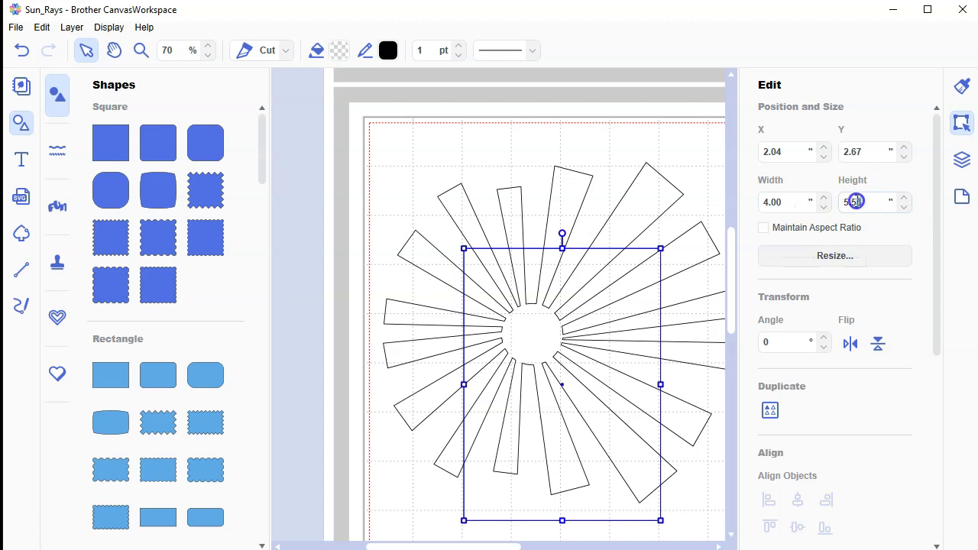
double_click(853, 200)
type("25")
key("Return")
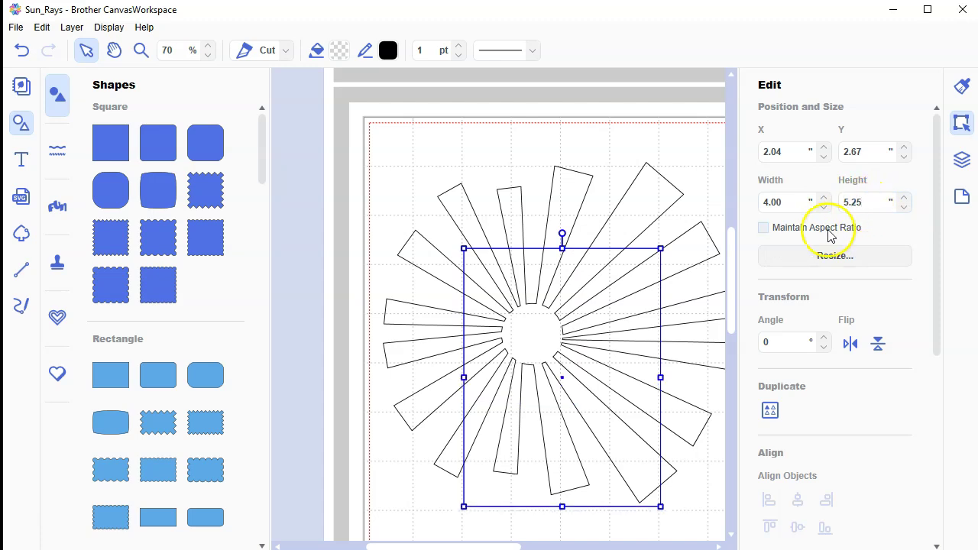
Position the rectangle over the sunburst at about X 1.99 and Y 1.51 inches
left_click_drag(616, 327, 601, 285)
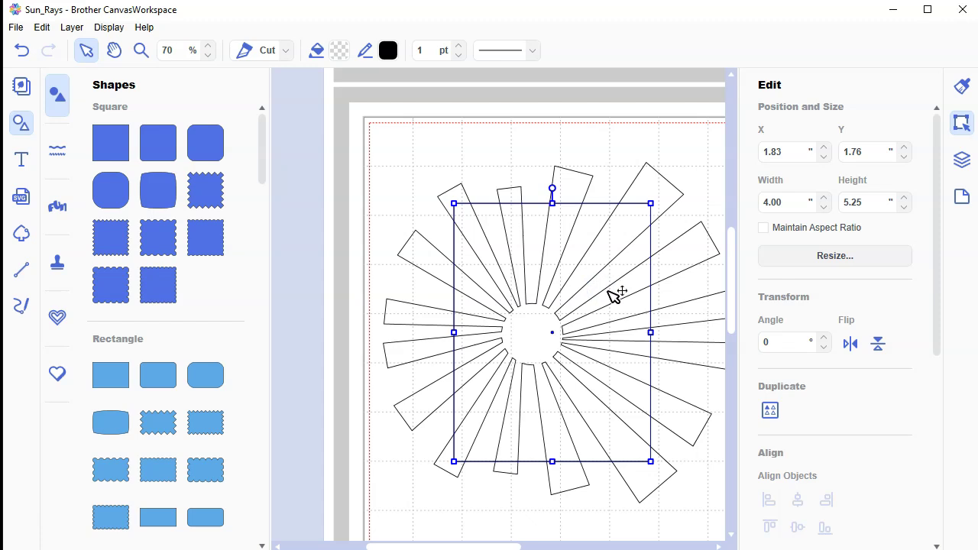
mouse_move(613, 292)
left_mouse_down()
mouse_move(622, 286)
mouse_move(616, 278)
left_mouse_up()
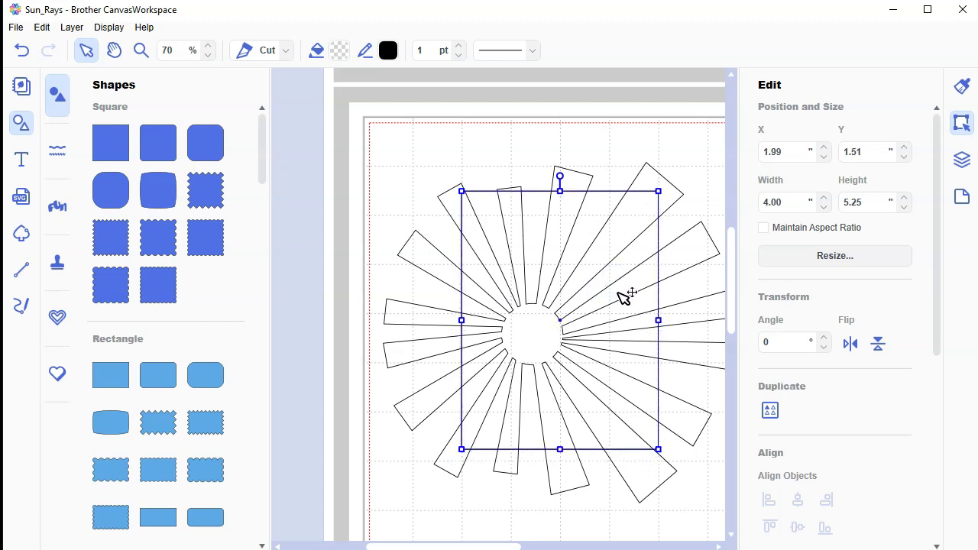
mouse_move(536, 297)
left_mouse_down()
mouse_move(556, 344)
mouse_move(502, 346)
mouse_move(535, 332)
left_mouse_up()
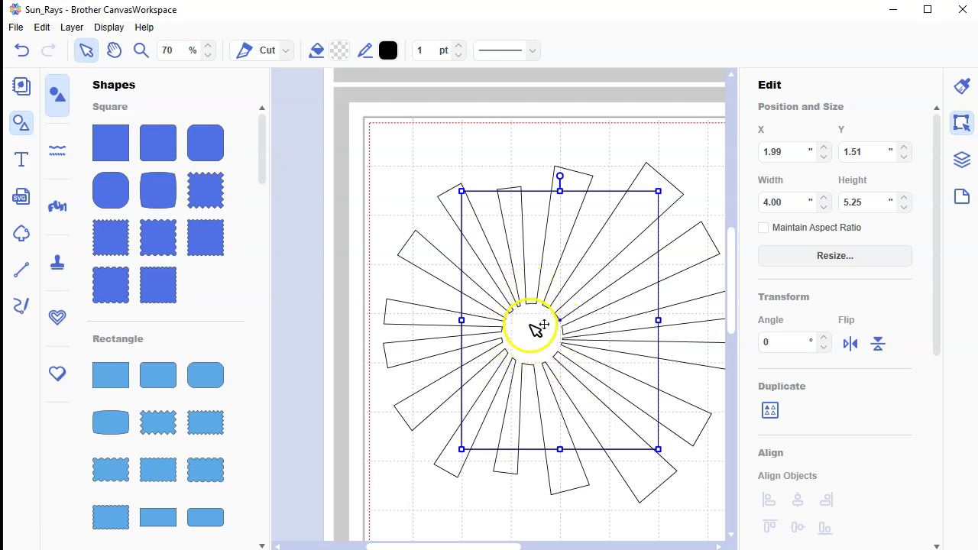
Reposition the rectangle over the sunburst at about X 1.93 and Y 1.51 inches
left_click_drag(601, 282, 582, 294)
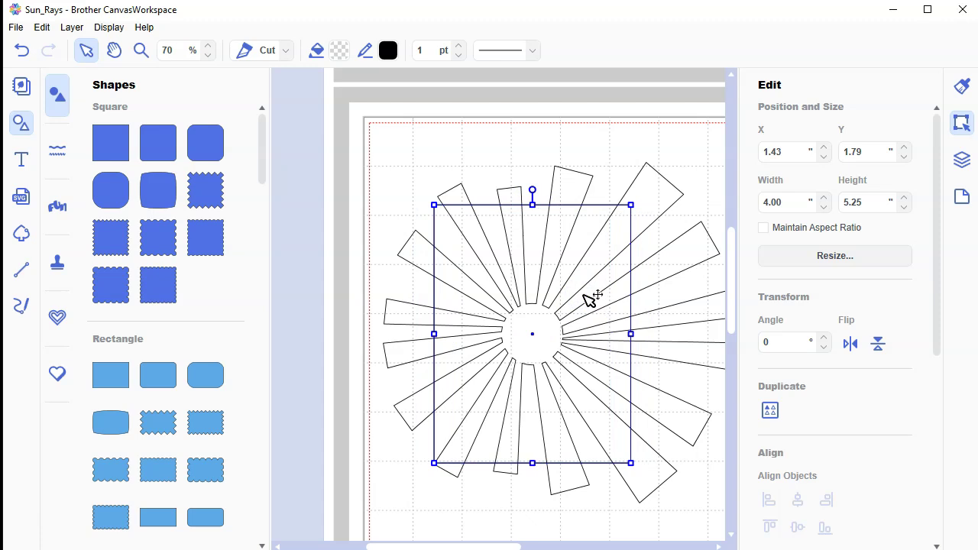
left_click_drag(561, 299, 582, 285)
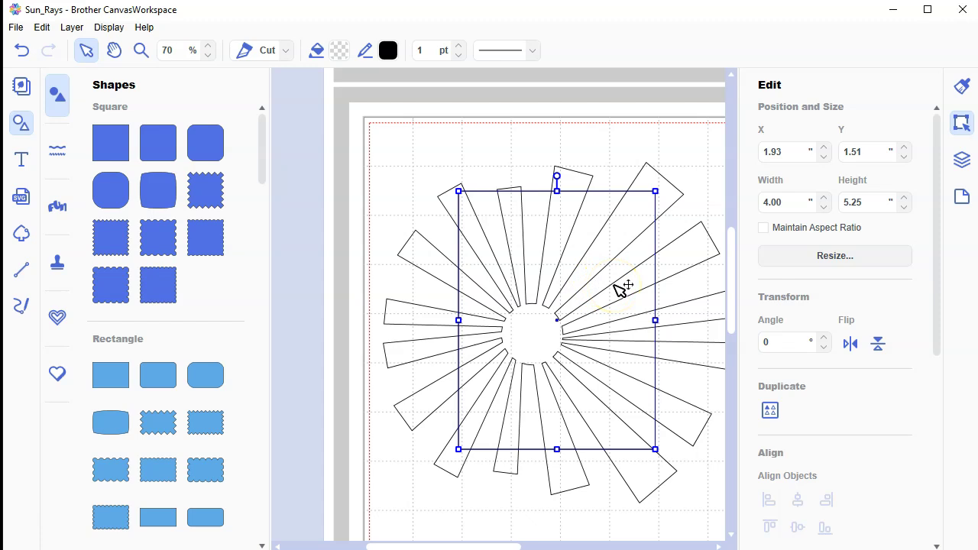
Briefly show the hidden Rays group on the mat for comparison and hide it again
left_click(964, 163)
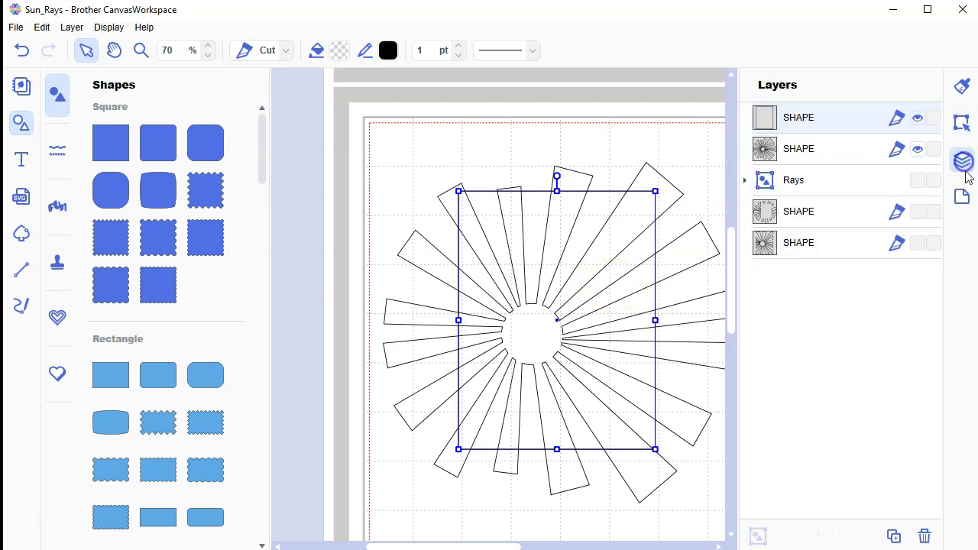
left_click(918, 180)
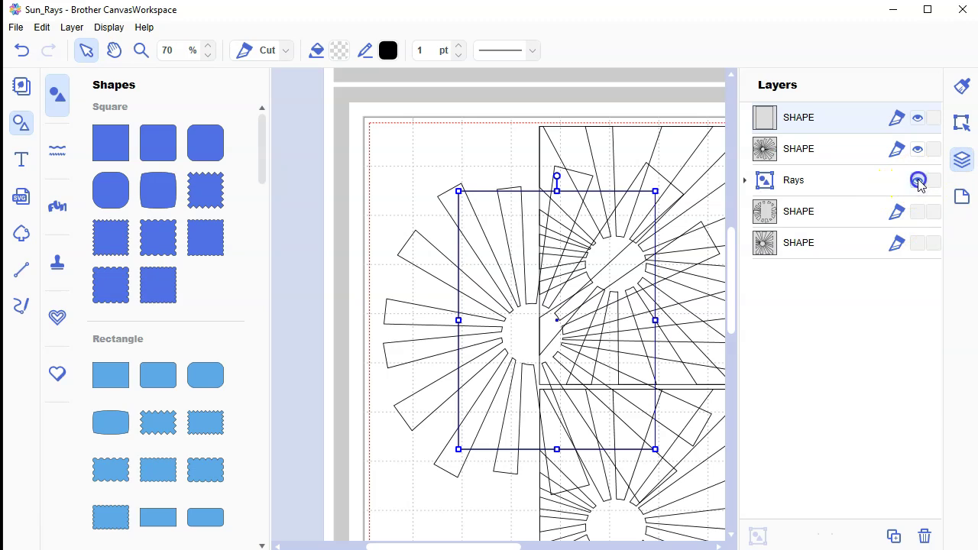
left_click(918, 181)
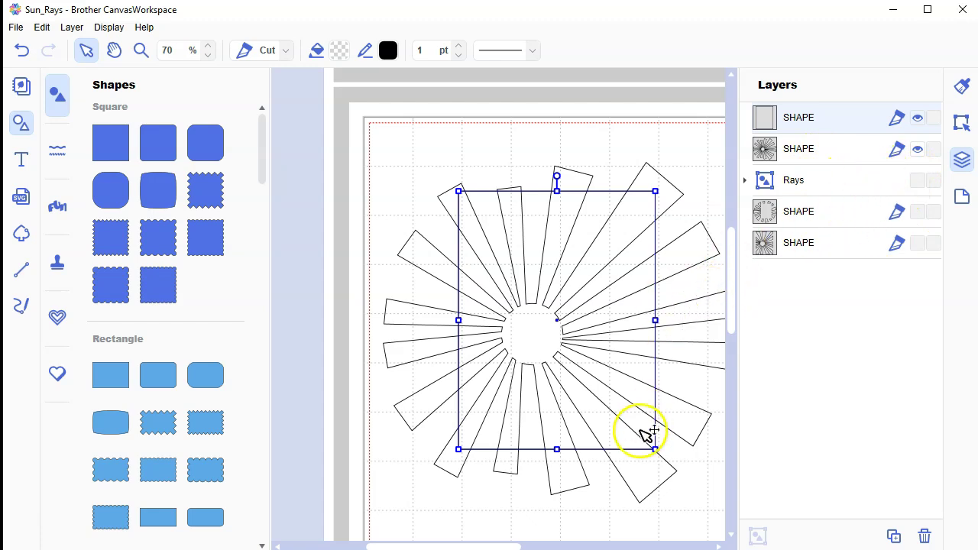
Select the sunburst layer and nudge the sunburst slightly to the right beneath the rectangle
left_click(824, 150)
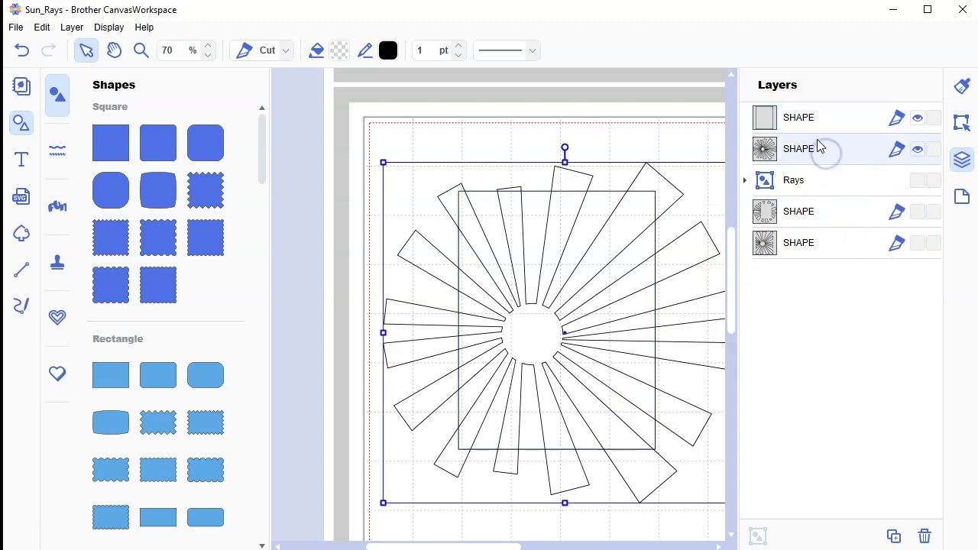
left_click(661, 140)
left_click(674, 187)
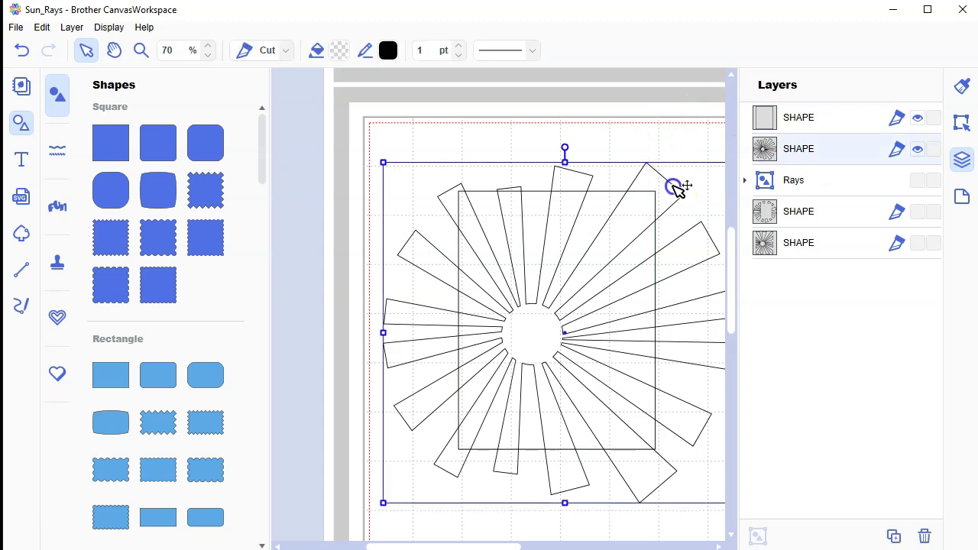
mouse_move(675, 187)
left_mouse_down()
mouse_move(673, 179)
mouse_move(676, 187)
left_mouse_up()
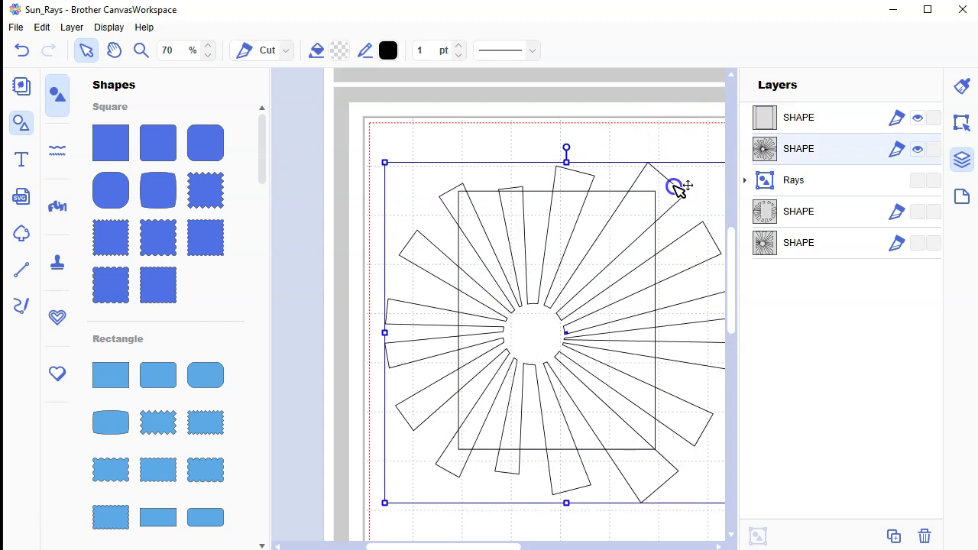
left_click(601, 236)
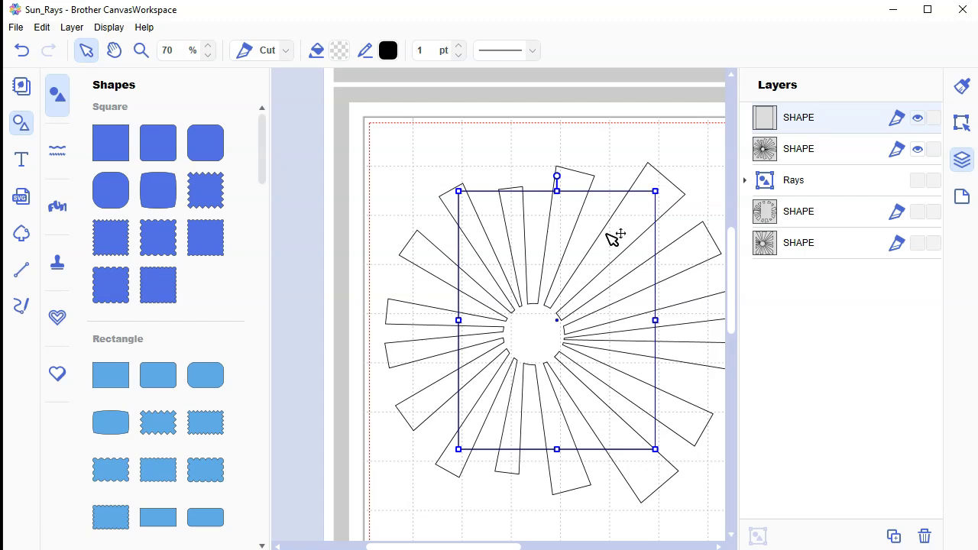
left_click(553, 281)
left_click(821, 153)
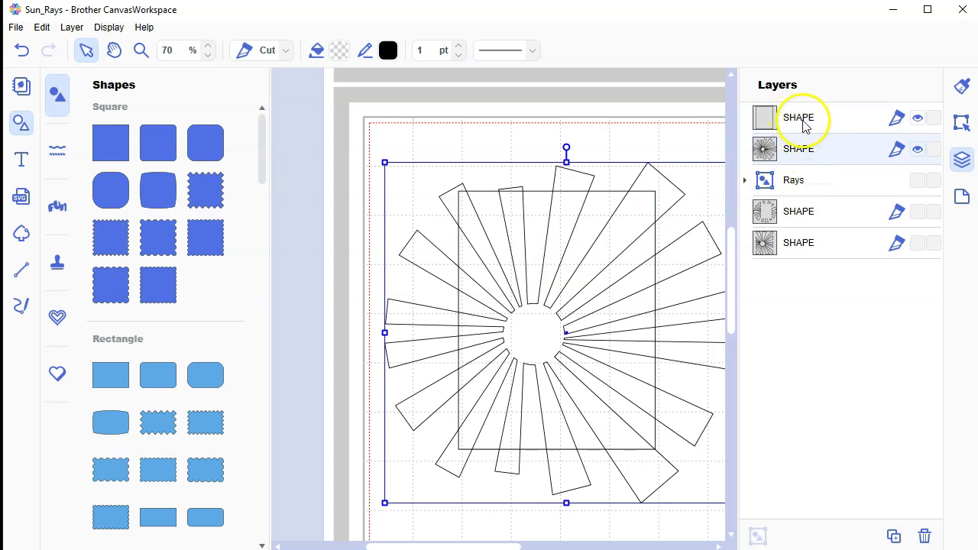
left_click(801, 130, "ctrl")
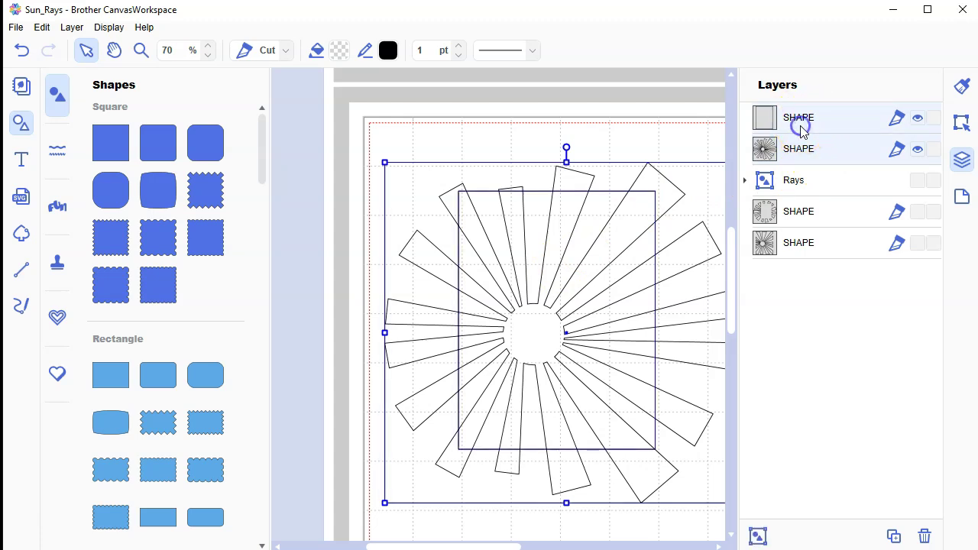
left_click(819, 116)
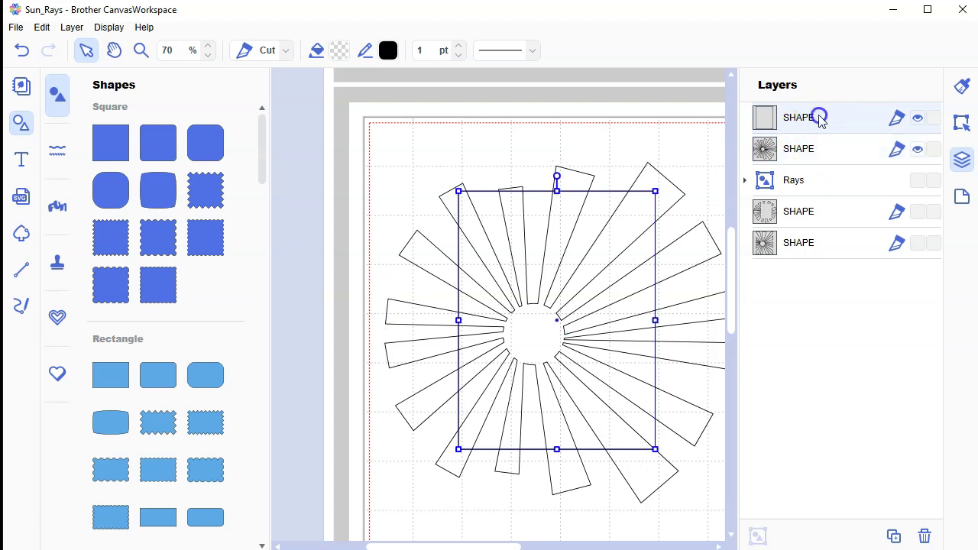
left_click(819, 152, "ctrl")
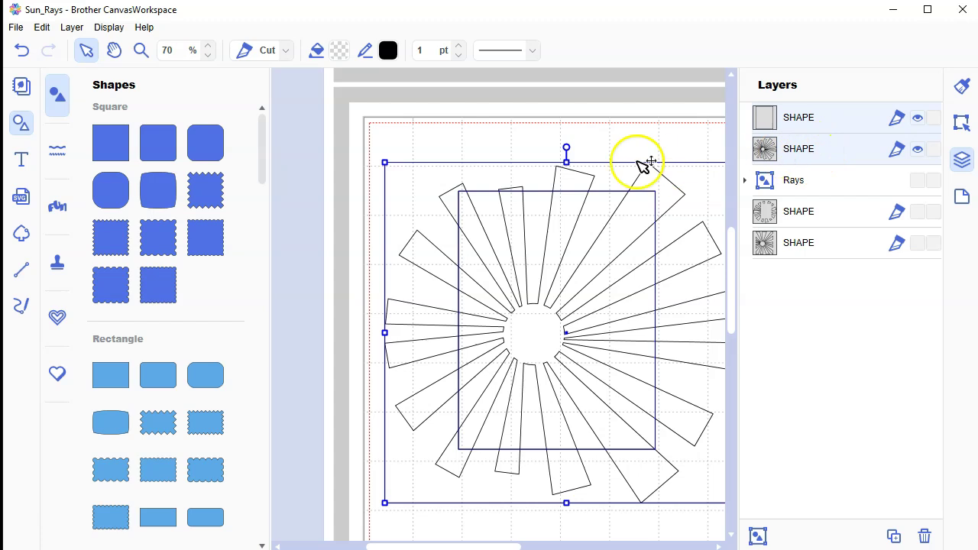
left_click(437, 541)
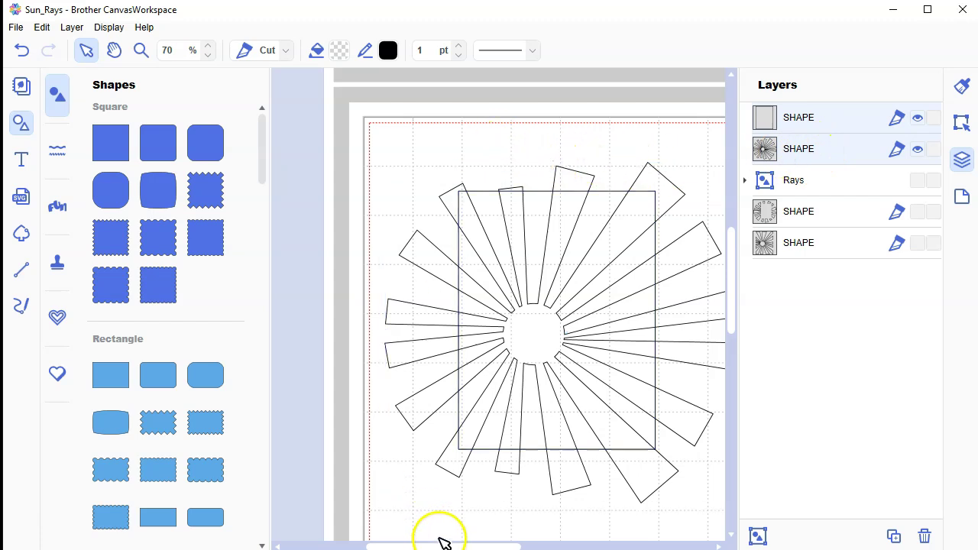
Select the sunburst and rectangle together with the whole mat in view at 50% zoom, and divide them where they overlap
left_click(207, 55)
left_click(208, 55)
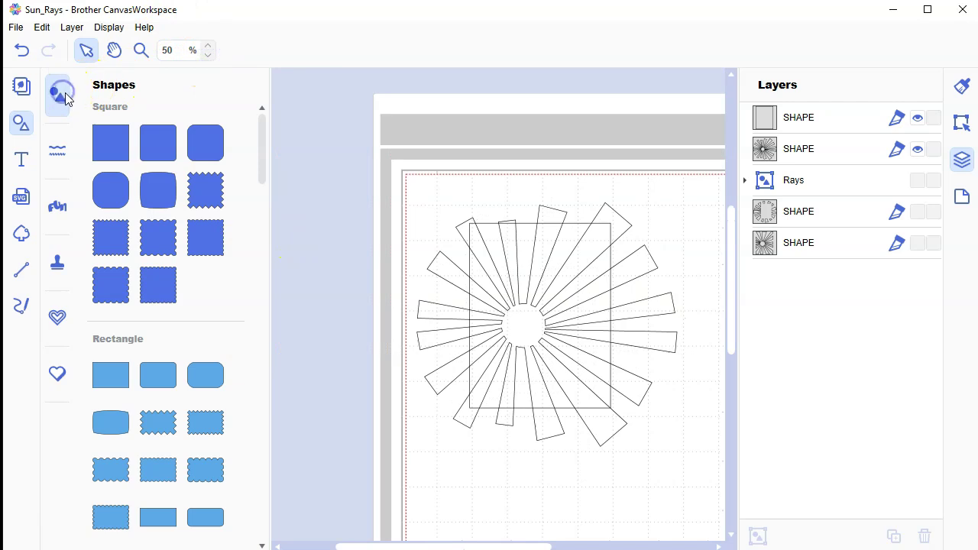
left_click(21, 123)
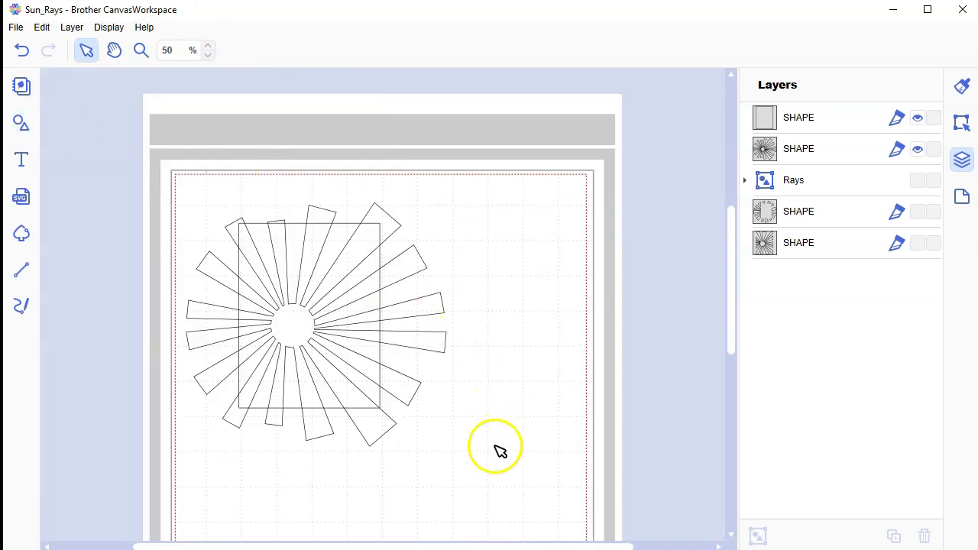
left_click_drag(517, 482, 348, 319)
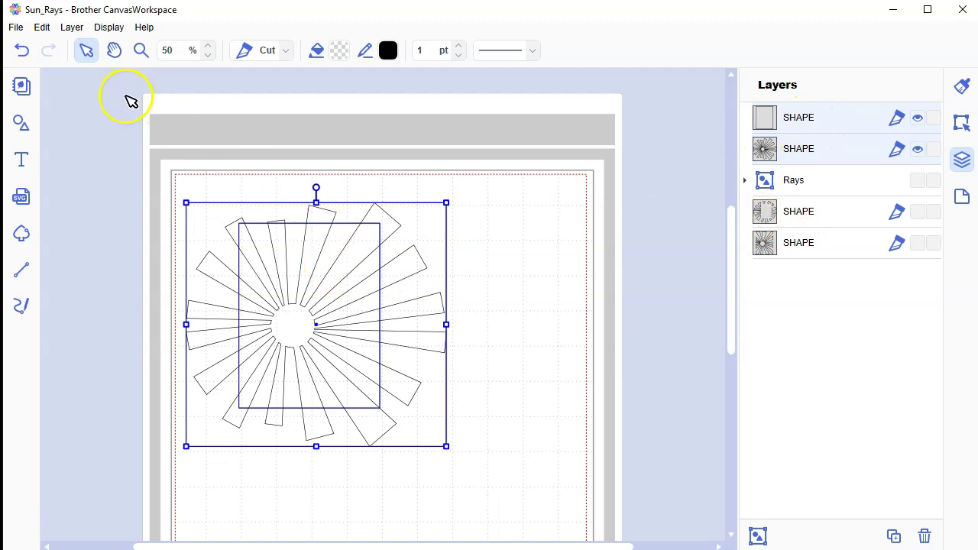
left_click(71, 27)
mouse_move(49, 30)
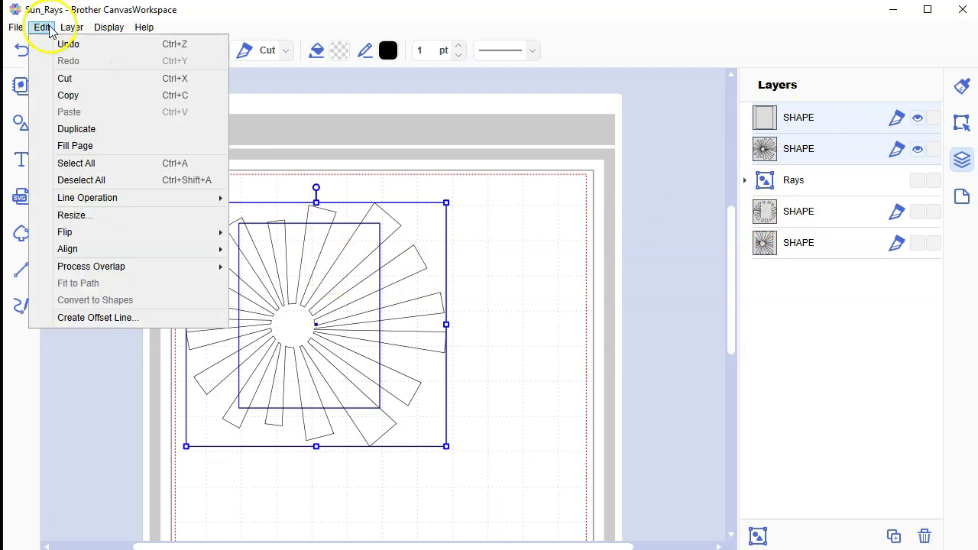
mouse_move(109, 273)
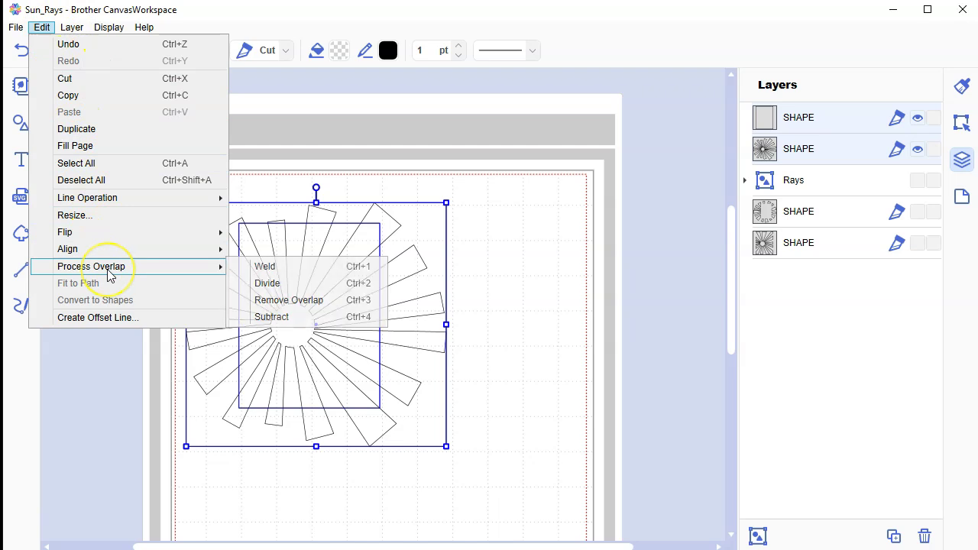
left_click(269, 284)
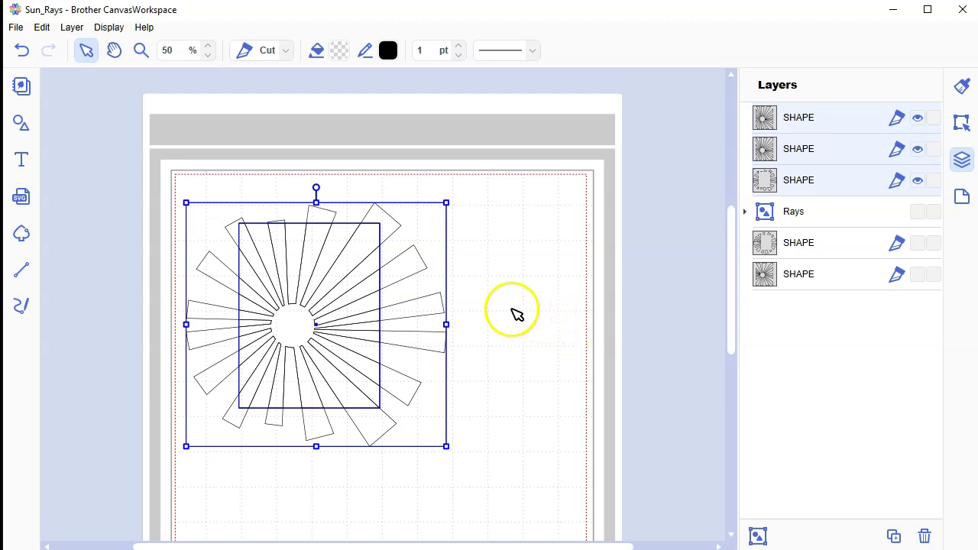
Move the leftover ray ends outside the rectangle off to the right and hide their layer
left_click(525, 331)
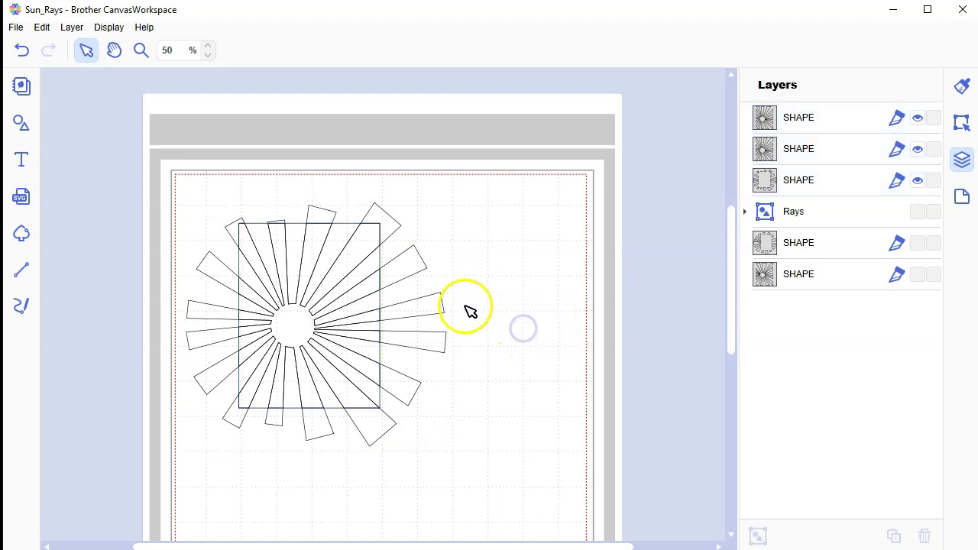
left_click_drag(413, 269, 658, 259)
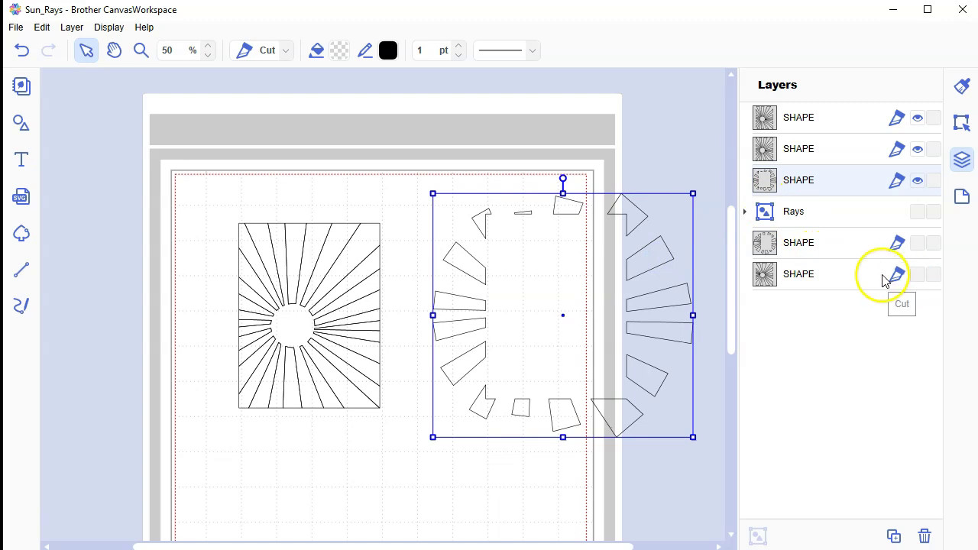
left_click(919, 243)
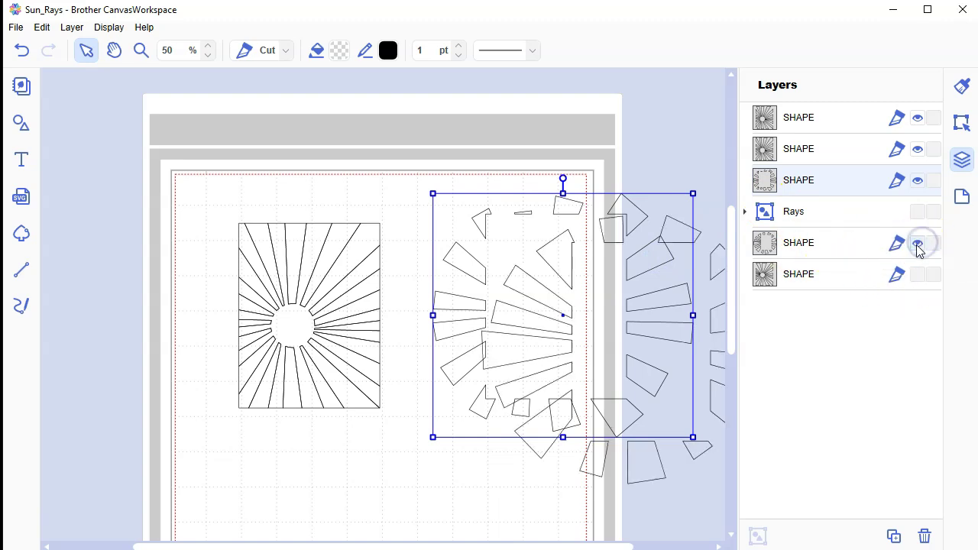
left_click(918, 245)
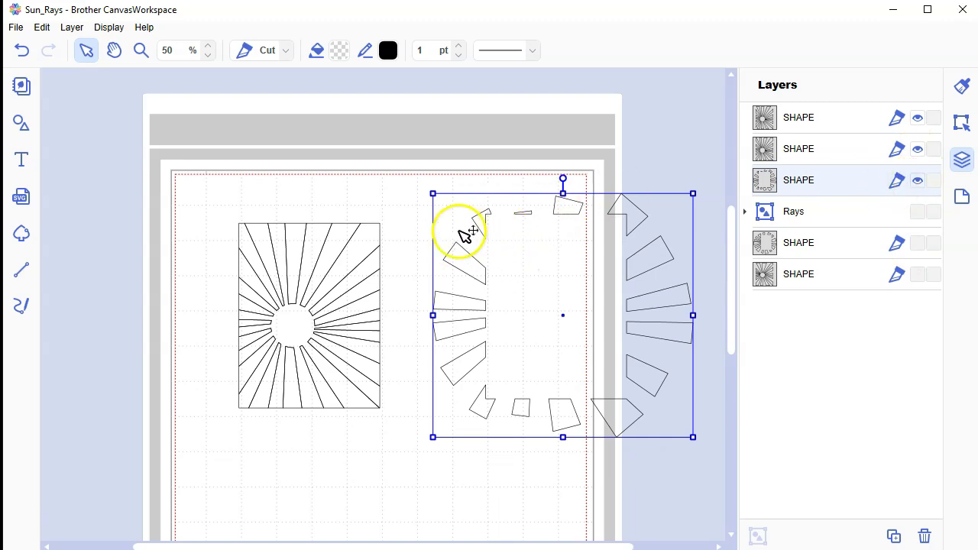
left_click(918, 181)
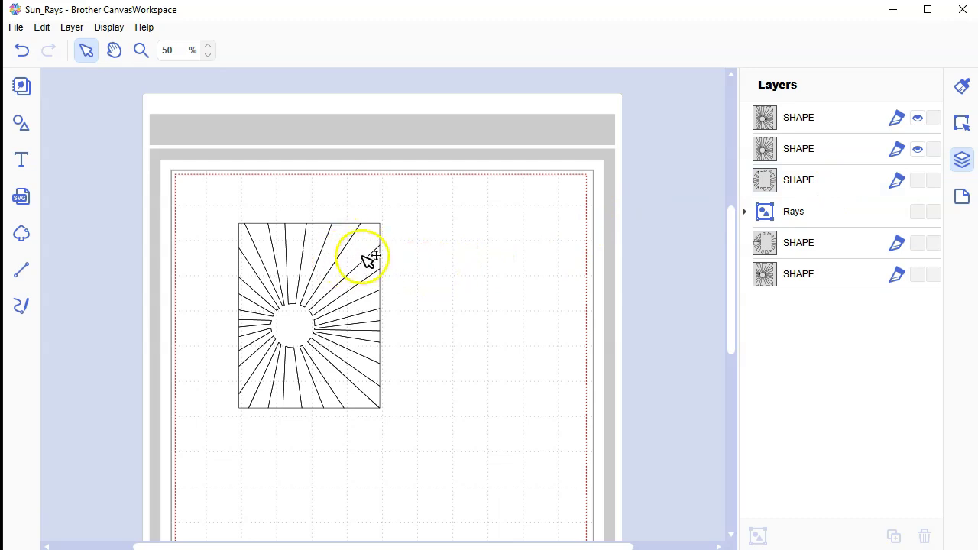
Separate the two interlocking ray panels, fit them back together once, and place the second layer's panel beside the other
left_click_drag(367, 256, 535, 255)
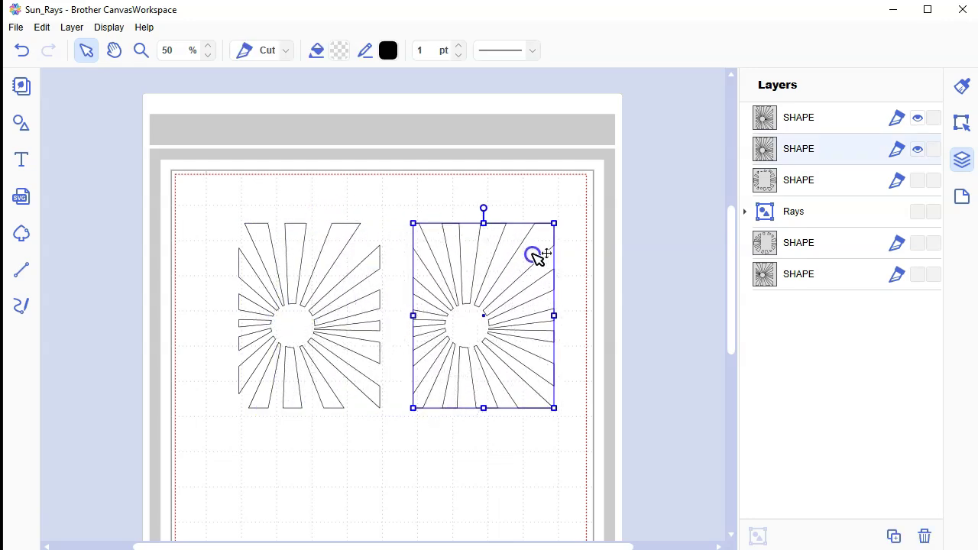
left_click(464, 459)
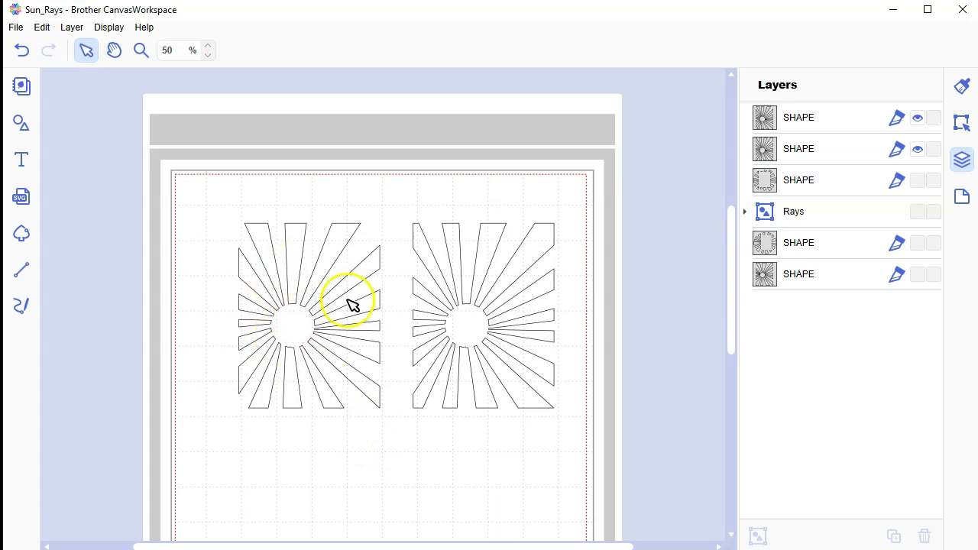
left_click_drag(548, 247, 373, 247)
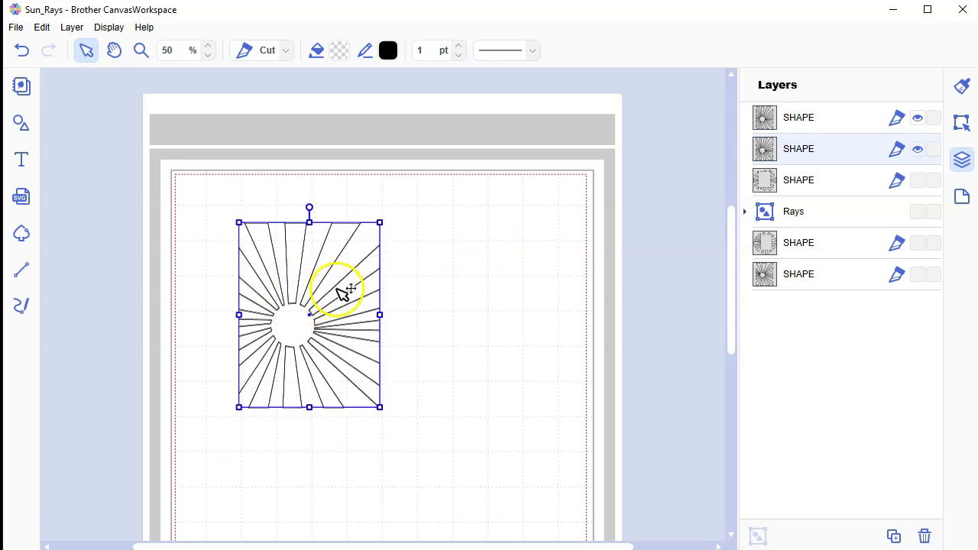
left_click_drag(339, 277, 504, 282)
left_click(451, 448)
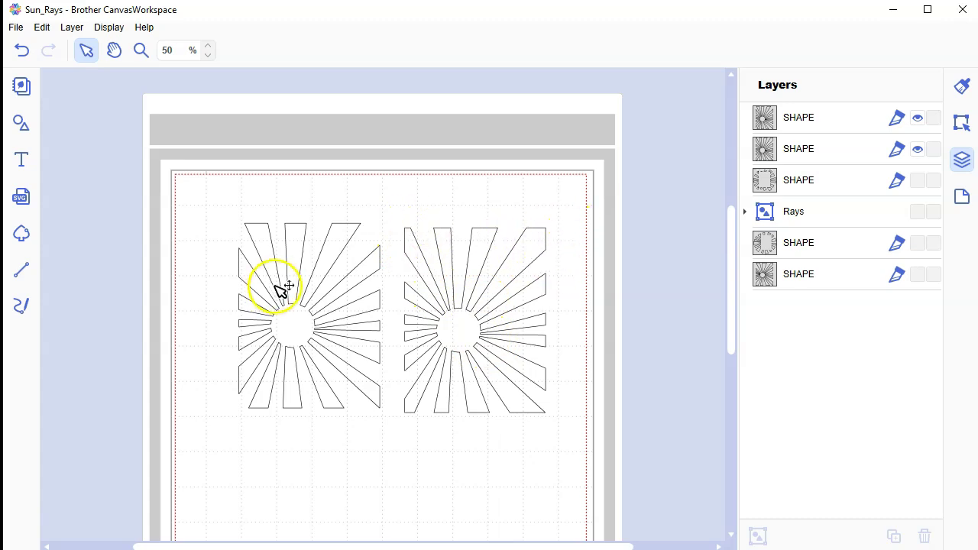
Hide the top layer's ray panel and move the remaining panel towards the middle of the mat
left_click(309, 278)
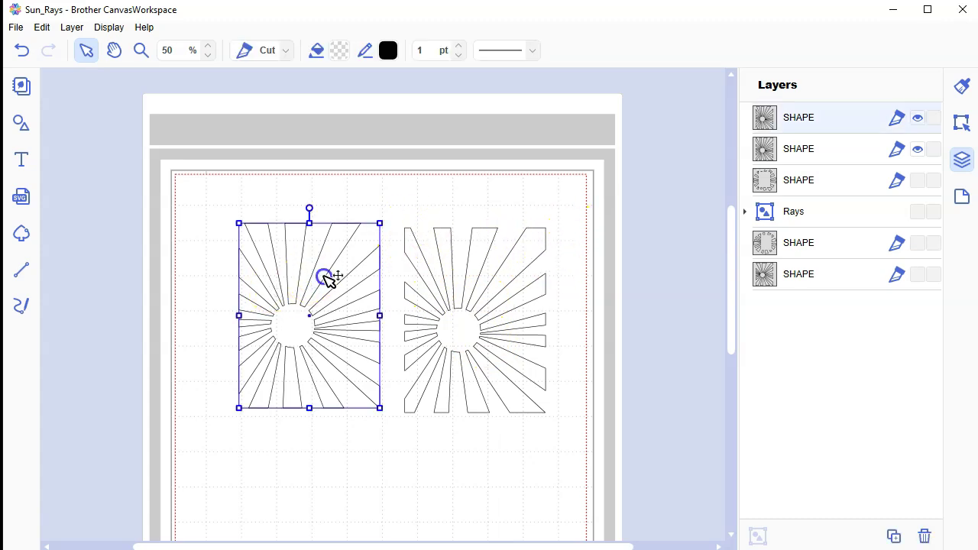
left_click(918, 120)
left_click_drag(477, 261, 370, 259)
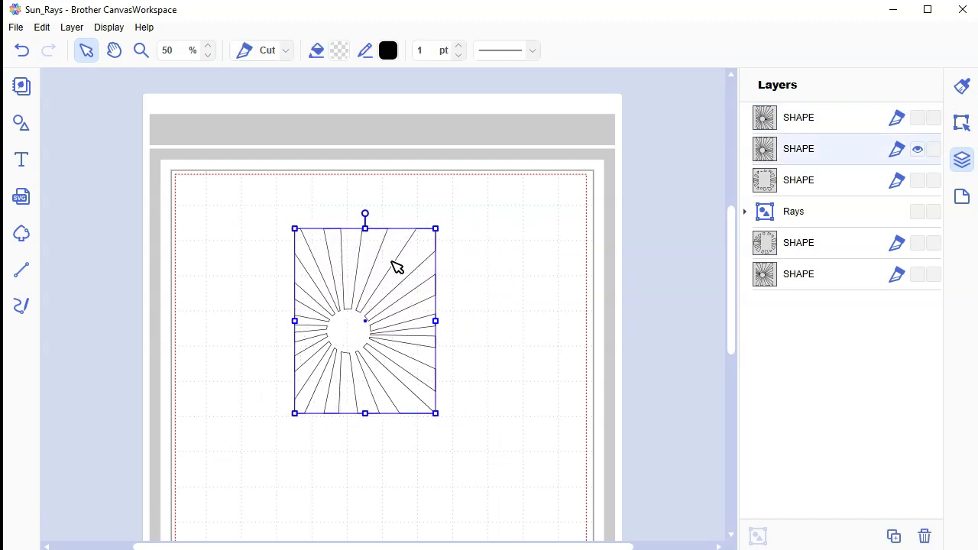
left_click(494, 288)
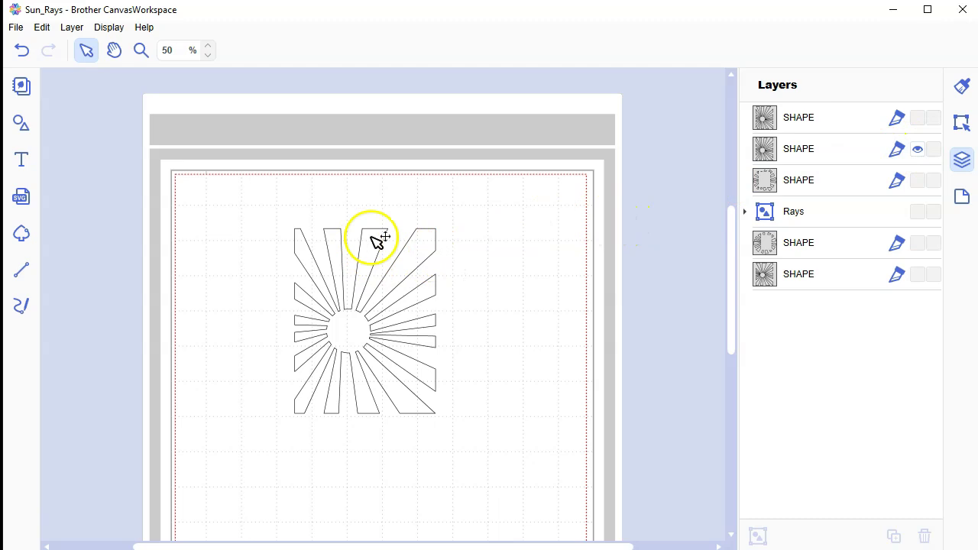
Show the top layer's ray panel again, move it over the other panel, and shift the second layer's panel beside it
left_click(917, 122)
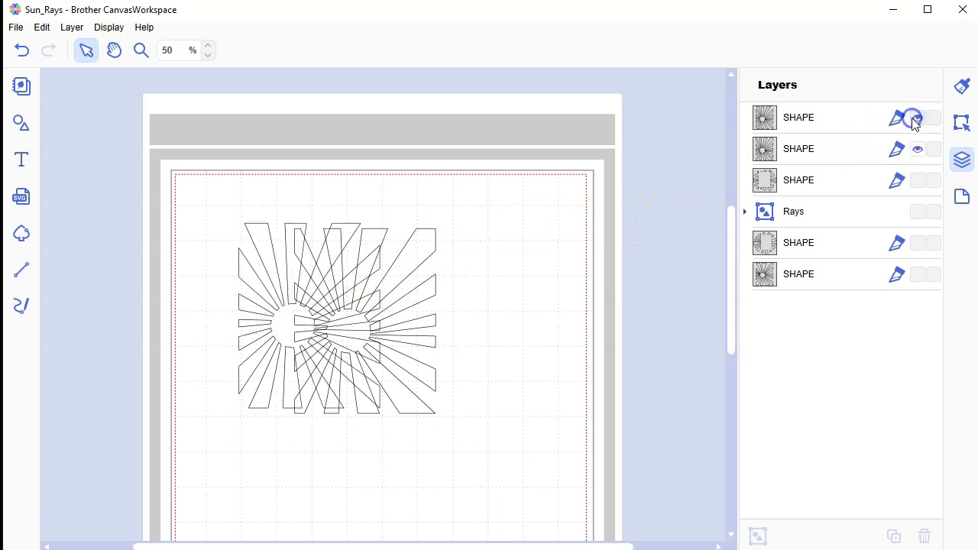
left_click_drag(273, 257, 328, 259)
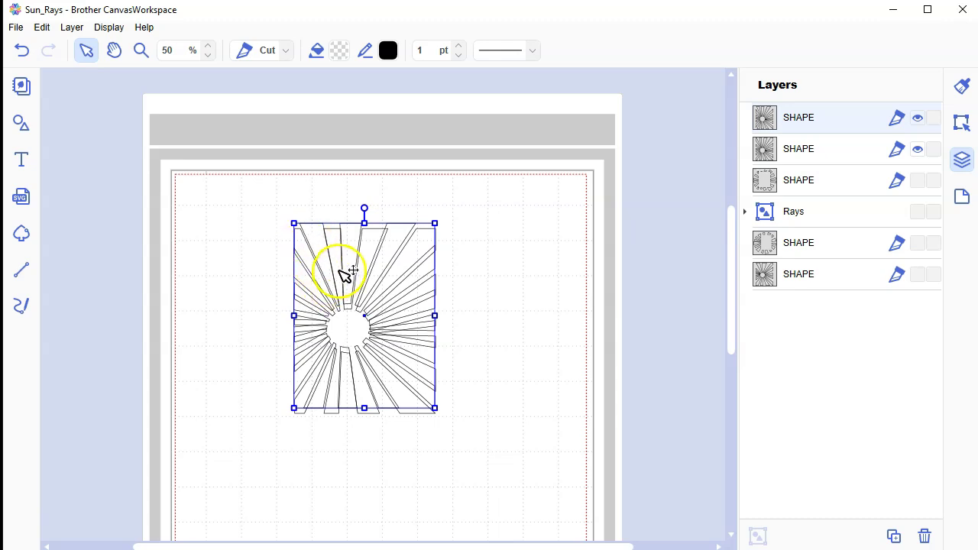
left_click_drag(345, 275, 483, 272)
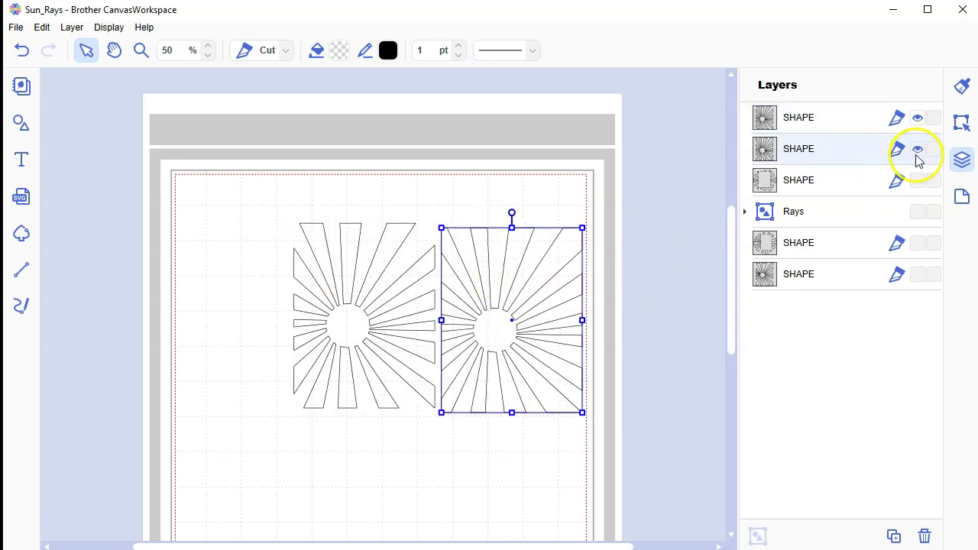
Delete the top layer's ray panel and move the remaining panel to the upper left area of the mat
left_click(375, 252)
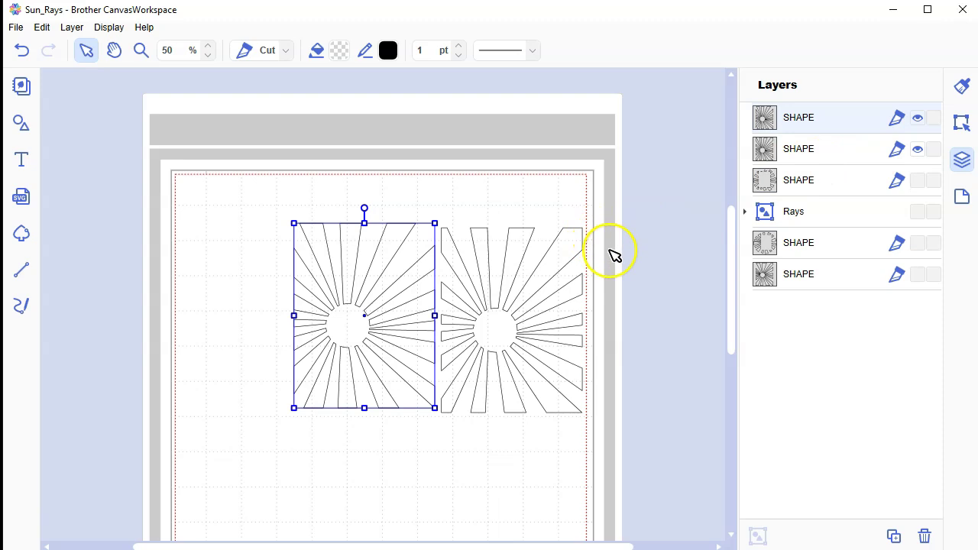
key("Delete")
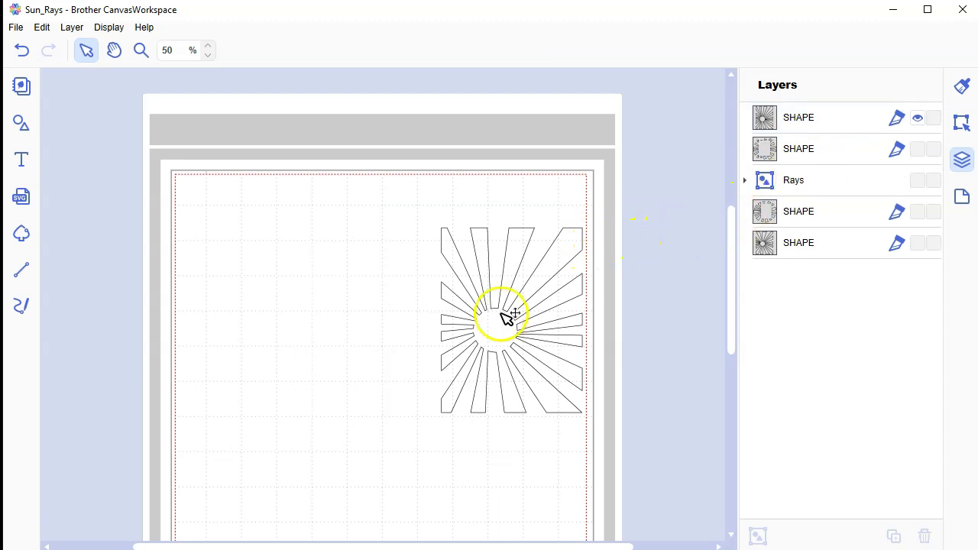
left_click_drag(521, 267, 421, 274)
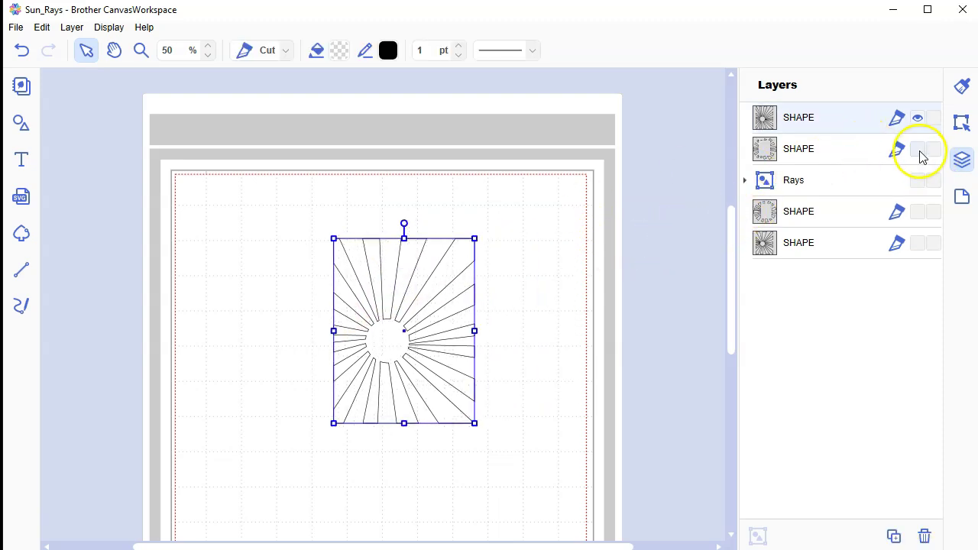
left_click(838, 153)
left_click(262, 451)
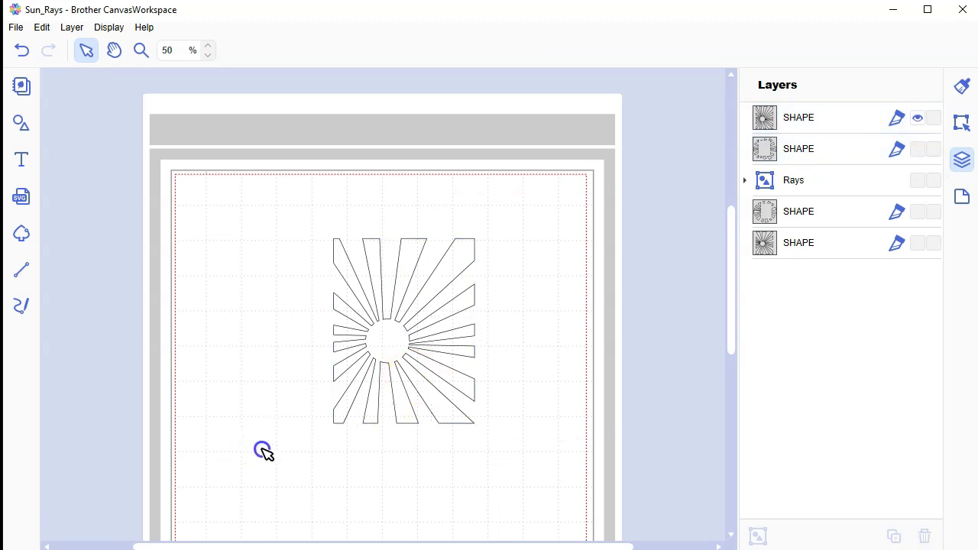
left_click_drag(410, 282, 302, 282)
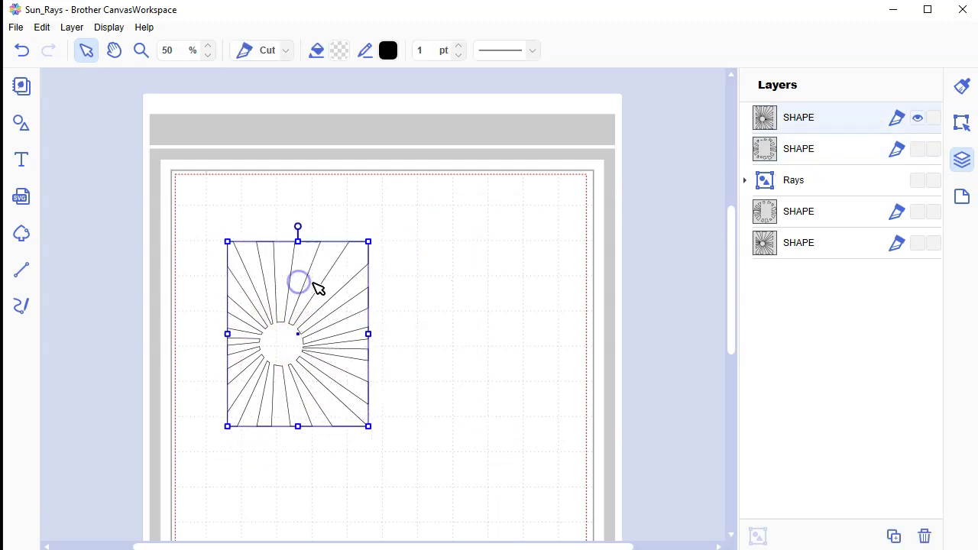
left_click(474, 305)
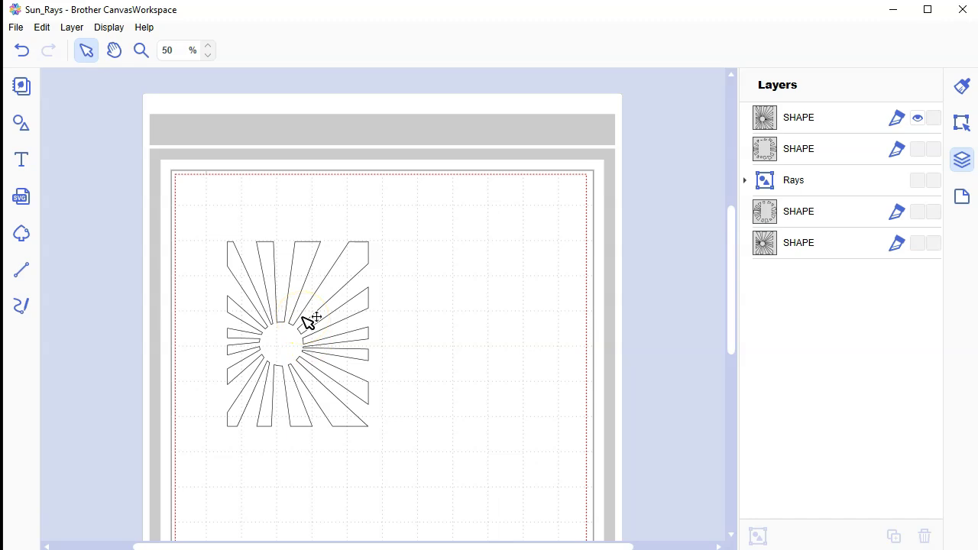
Add a plain square over the ray panel and stretch it to a rectangle about 4.11 by 5.98 inches
left_click(21, 125)
left_click(108, 147)
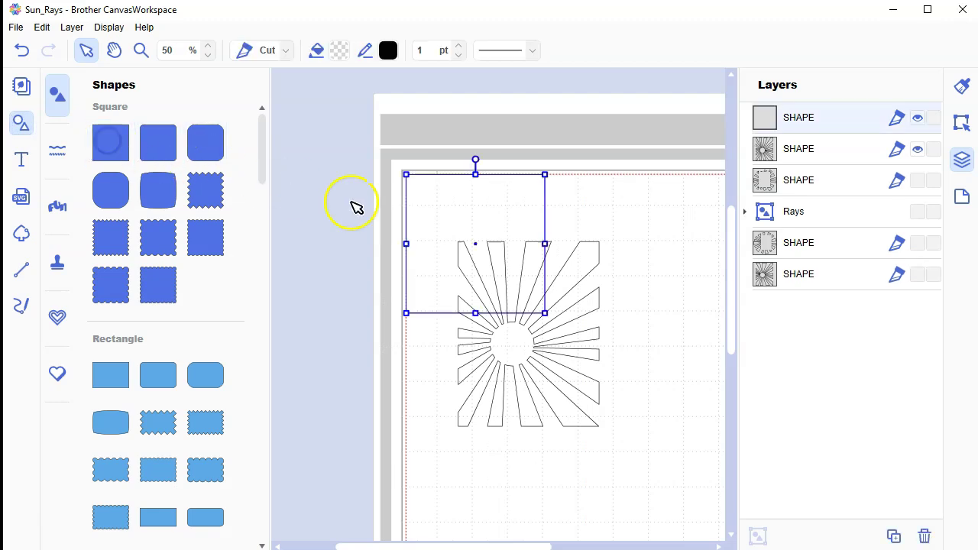
left_click_drag(498, 221, 547, 264)
left_click_drag(592, 288, 601, 447)
left_click_drag(526, 364, 516, 429)
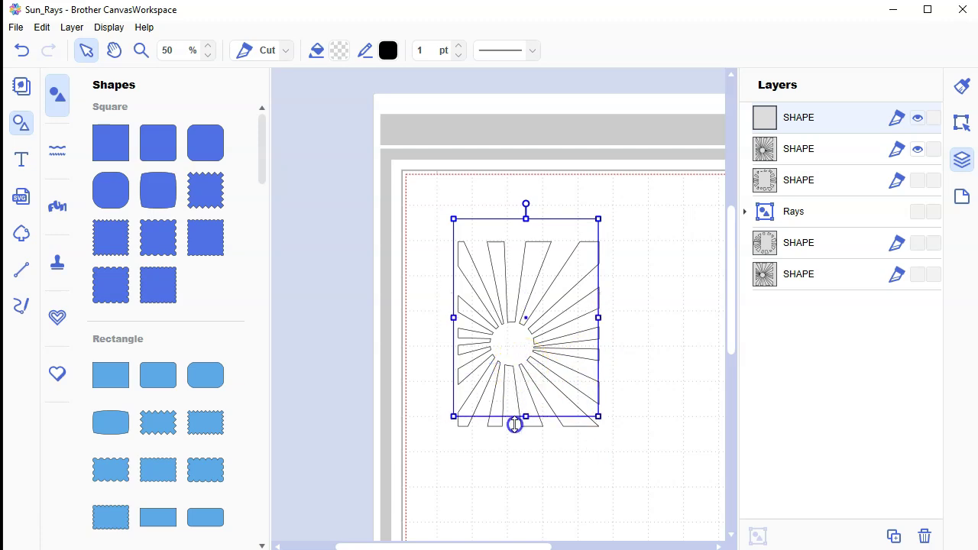
Set the new rectangle's width to 4 inches and its height to 5.25 inches
left_click(962, 123)
left_click_drag(782, 202, 762, 203)
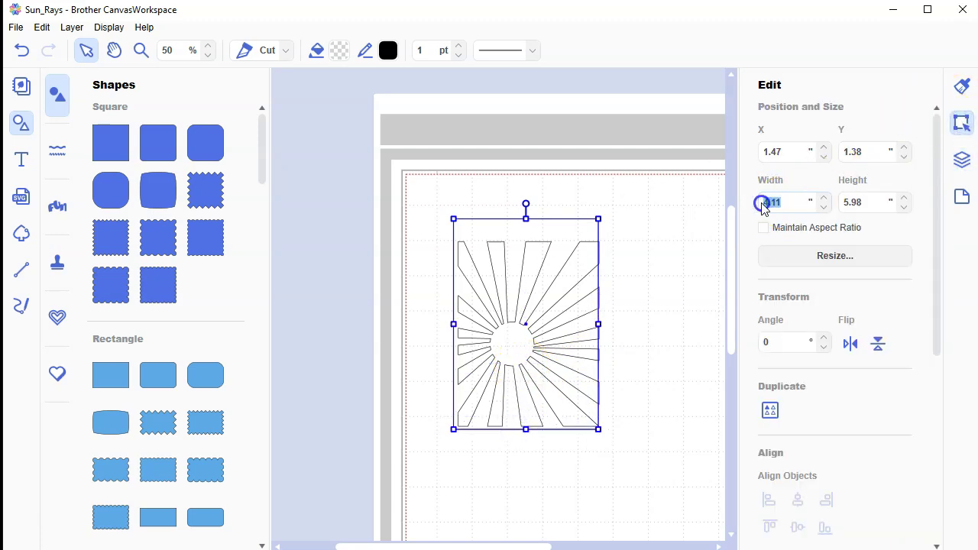
type("4")
left_click(856, 202)
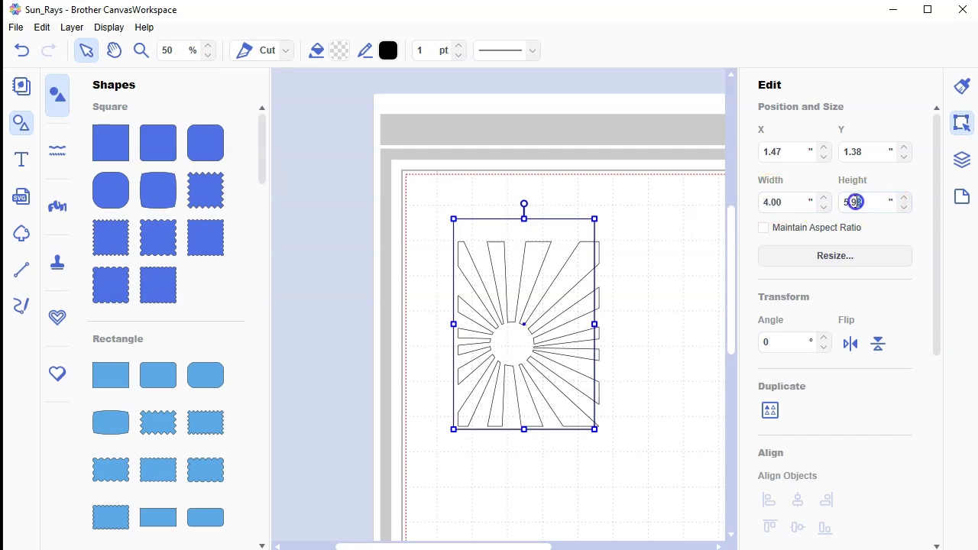
type("5.25")
left_click(811, 224)
Fit the rectangle over the ray panel's outline and align the top edges of the two shapes
left_click(611, 260)
left_click(579, 262)
left_click(581, 281)
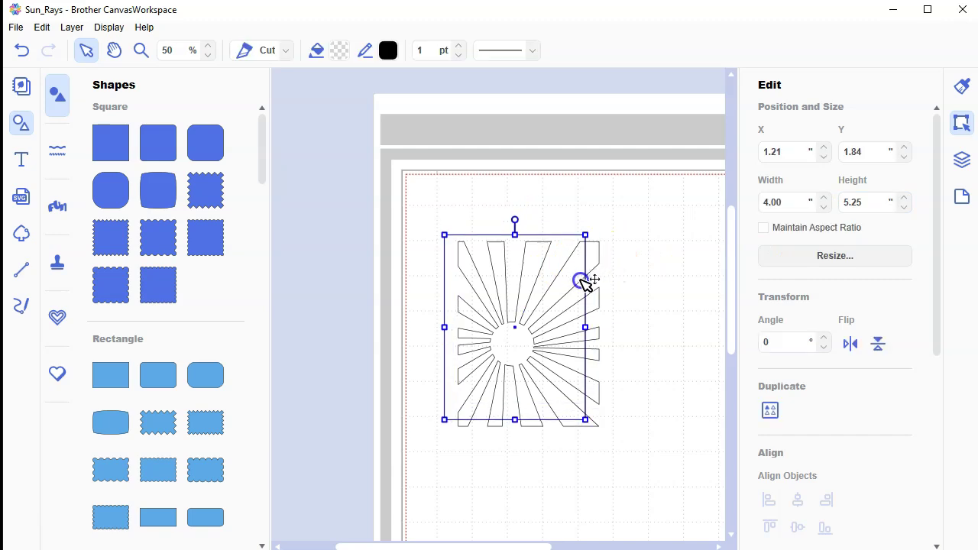
left_click_drag(581, 282, 596, 288)
left_click(638, 308)
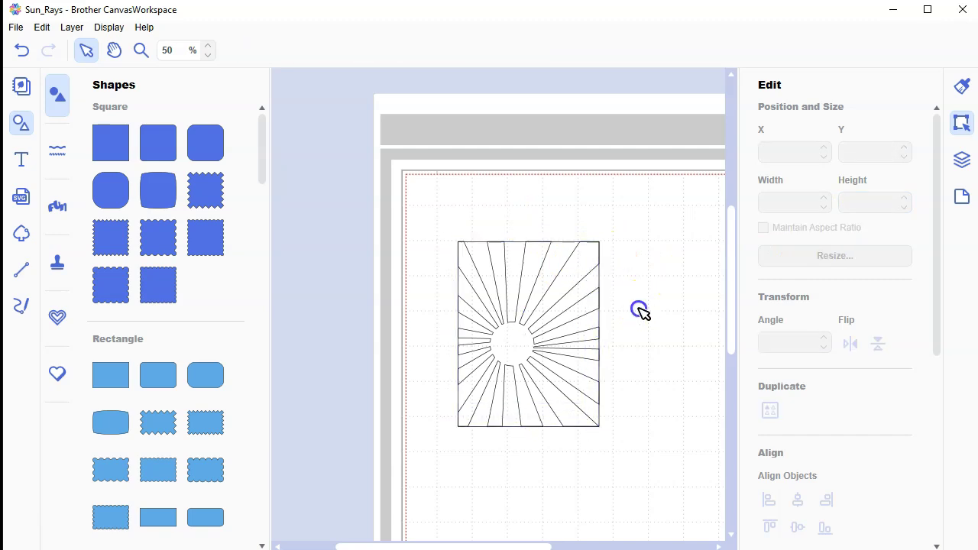
left_click_drag(641, 444, 569, 390)
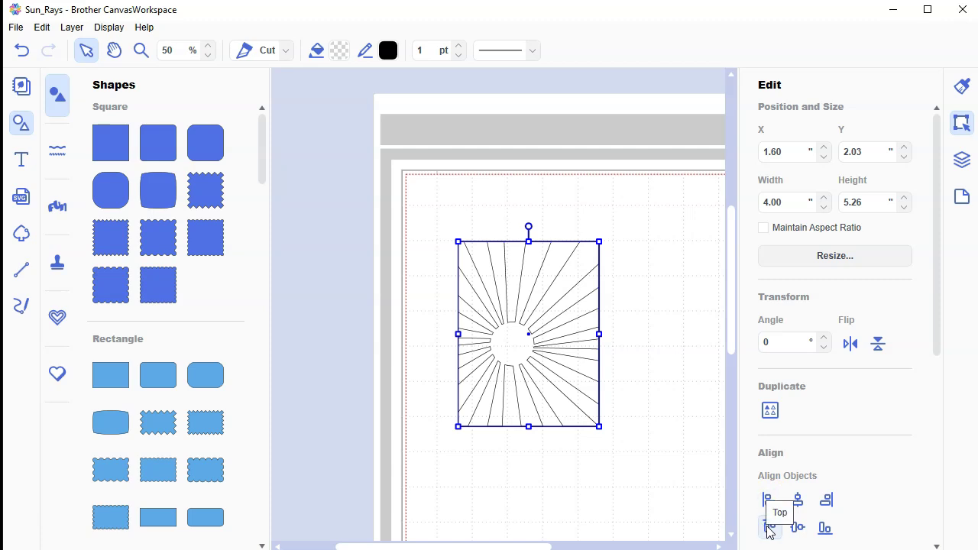
left_click(650, 468)
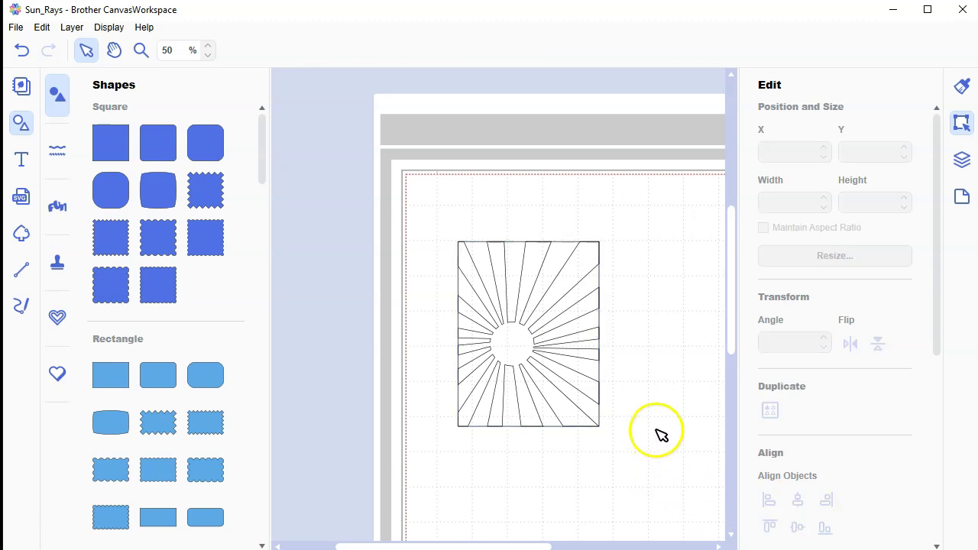
Group the rectangle with the ray panel and name the group Sun
left_click_drag(659, 493, 479, 242)
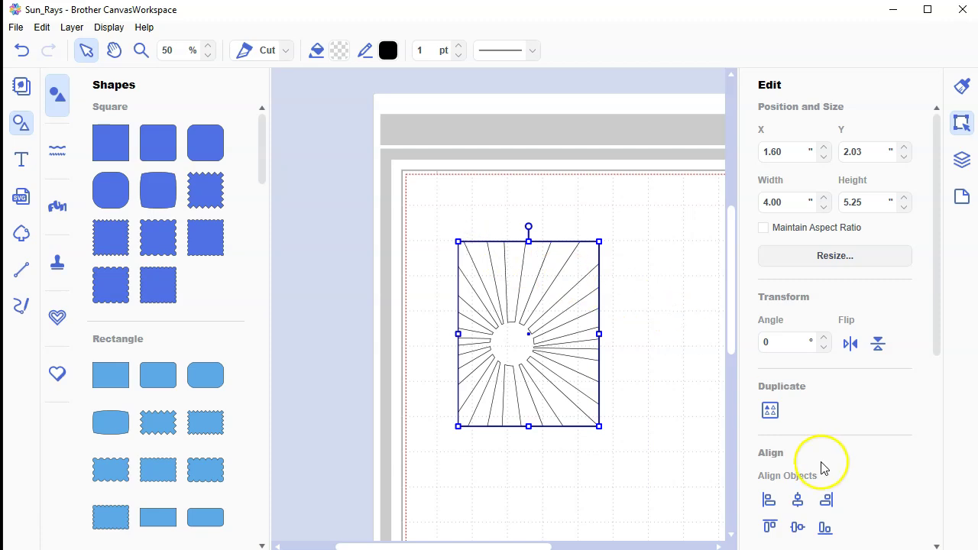
right_click(559, 336)
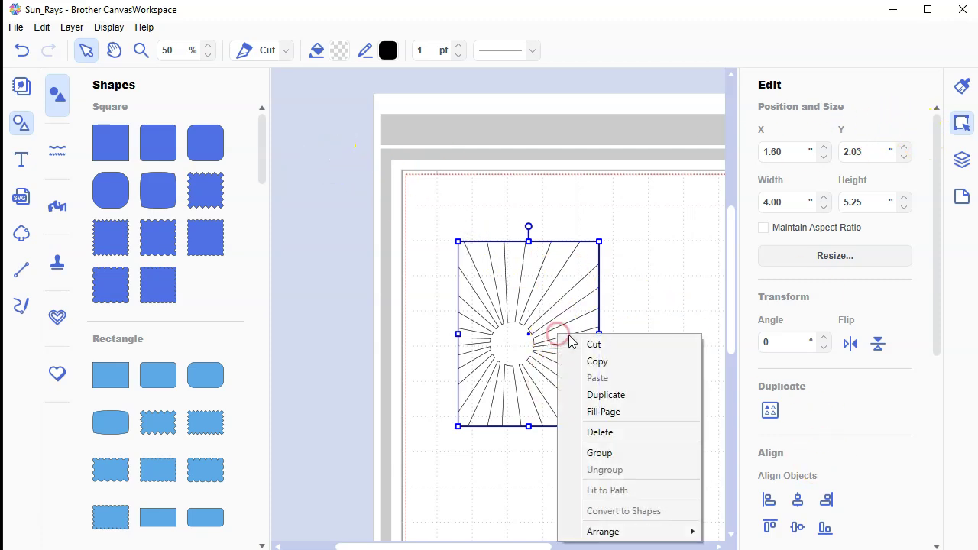
left_click(618, 453)
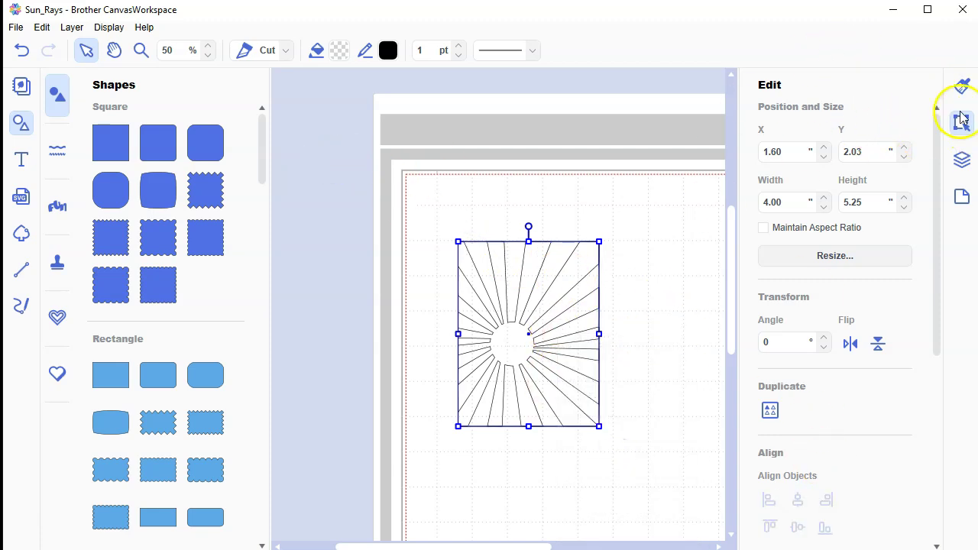
left_click(962, 160)
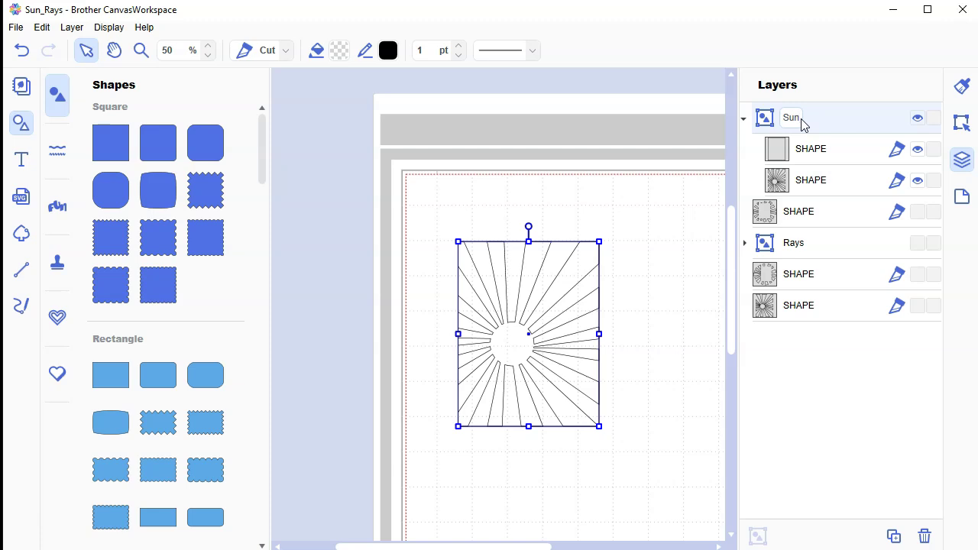
left_click(676, 308)
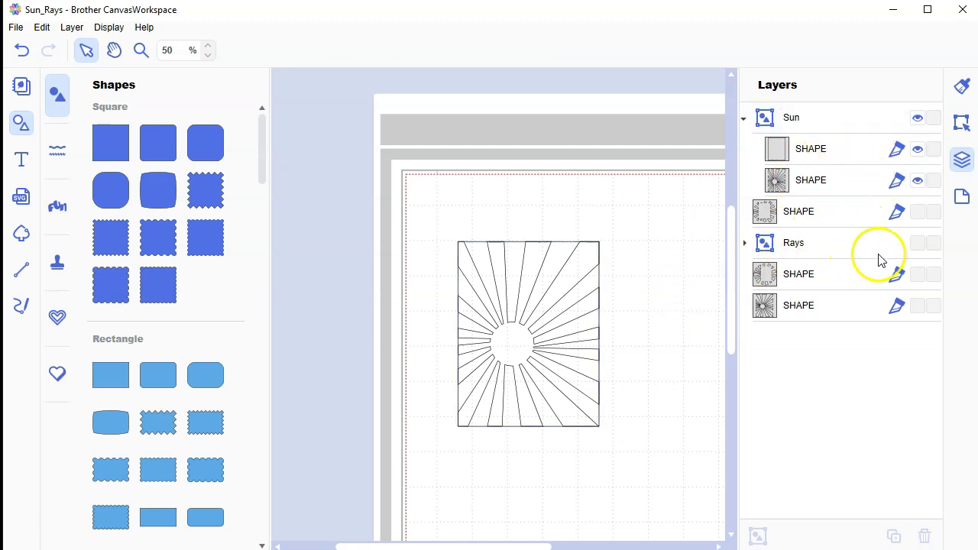
Show the Rays group briefly to compare it with the Sun group, and hide it again
left_click(917, 243)
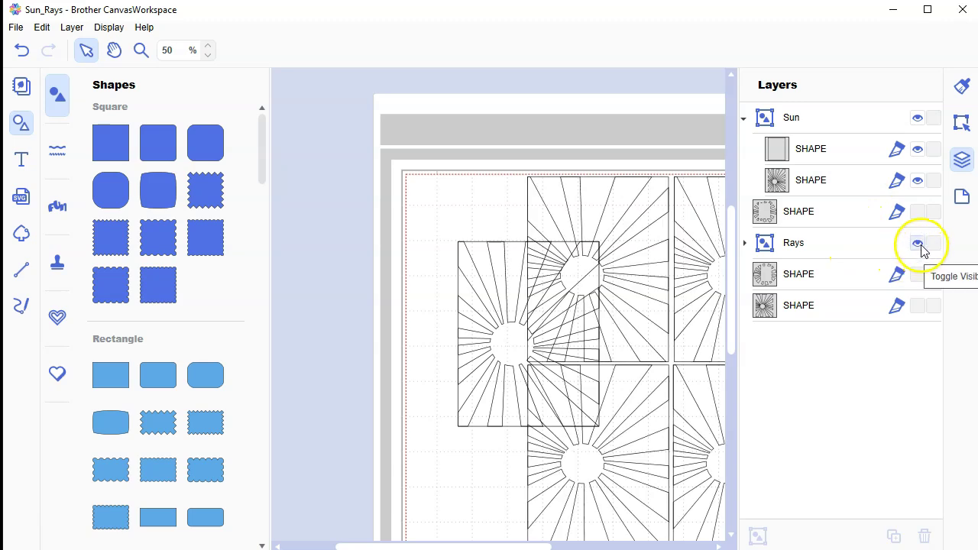
left_click(921, 245)
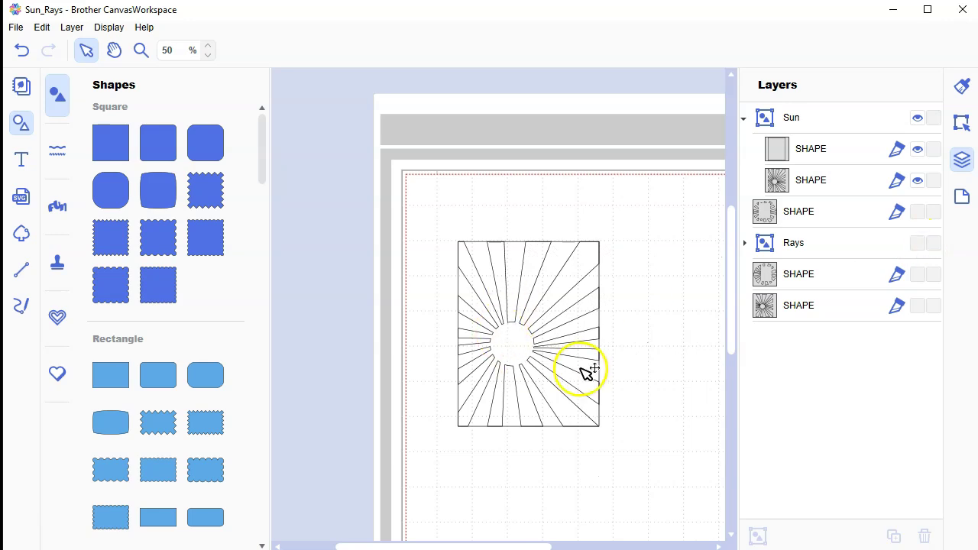
left_click(22, 125)
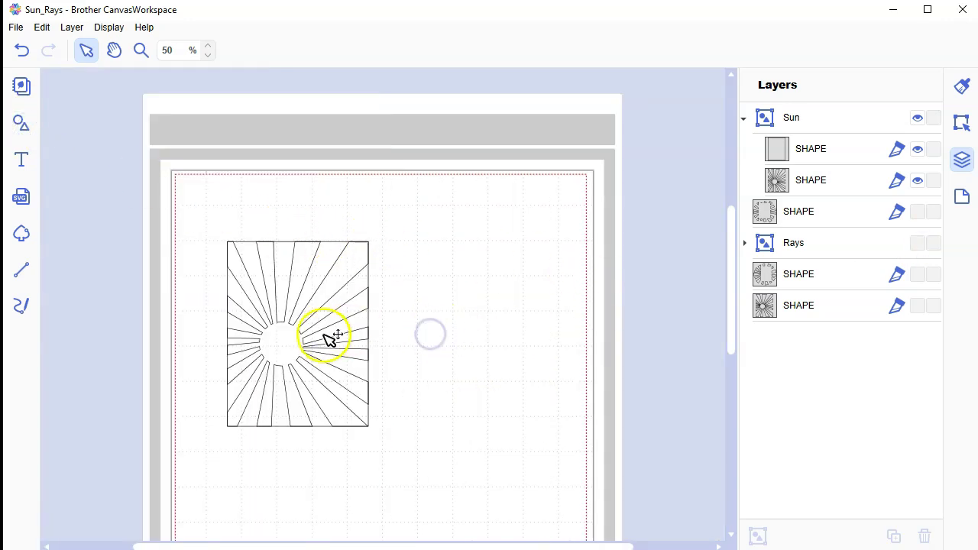
Move the Sun group towards the upper right of the mat and duplicate it into two rows of two
left_click_drag(335, 320, 483, 280)
left_click(534, 305)
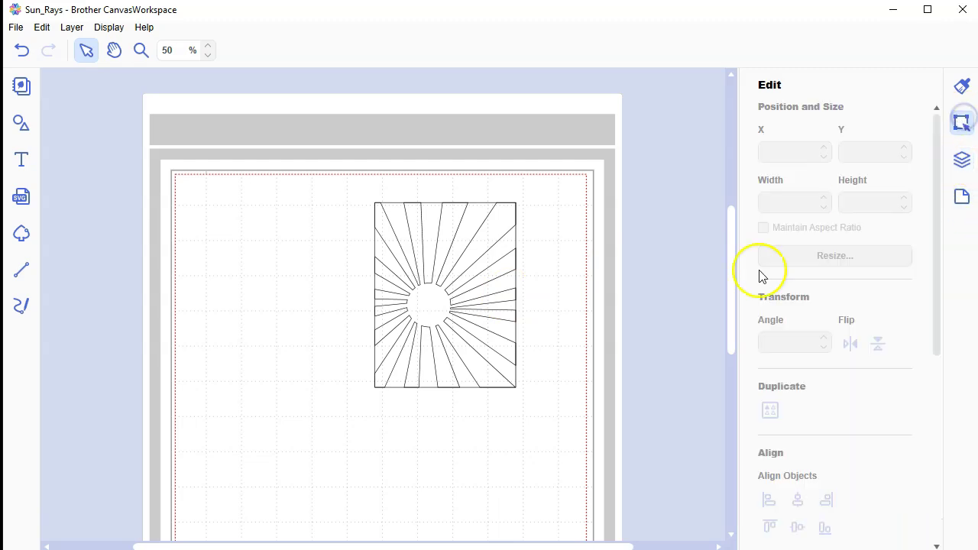
left_click(506, 324)
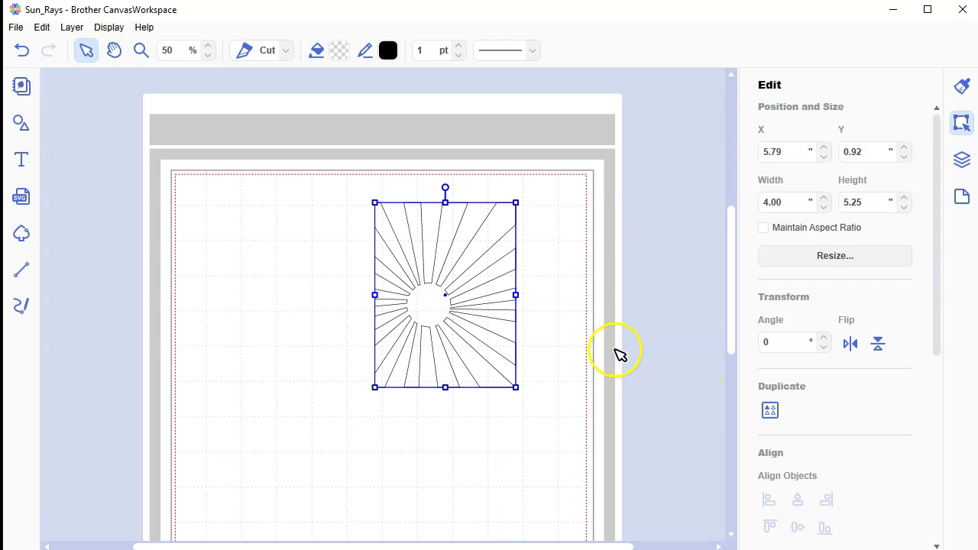
scroll(619, 355, "down", 1)
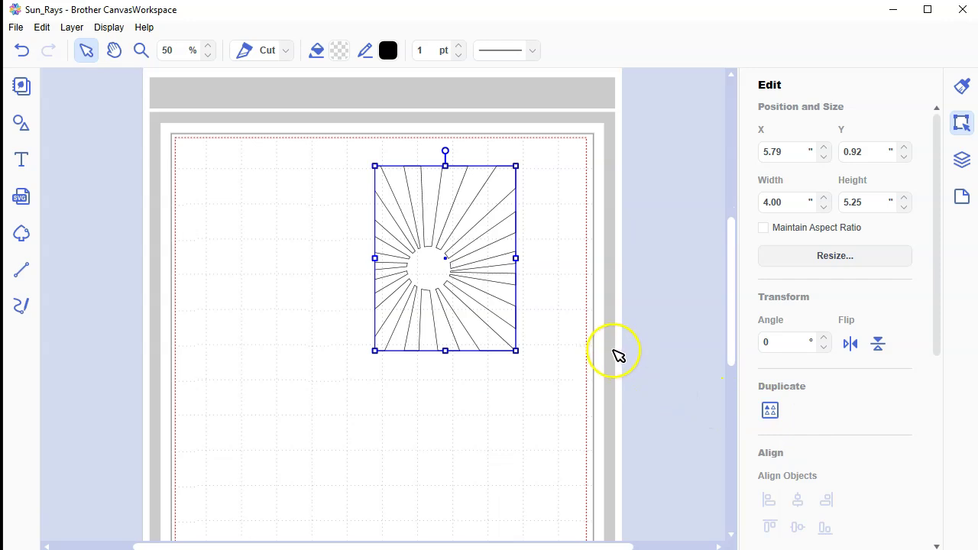
left_click(769, 413)
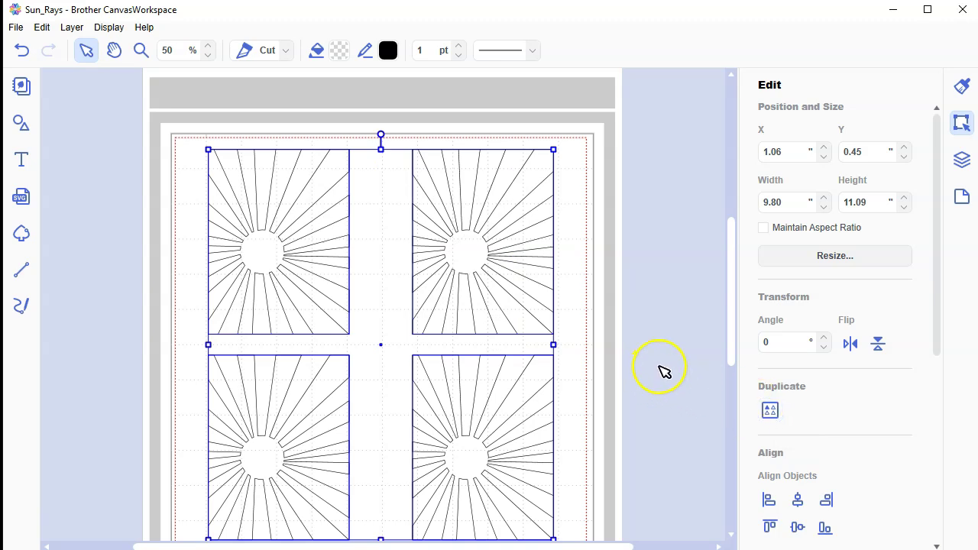
left_click(680, 315)
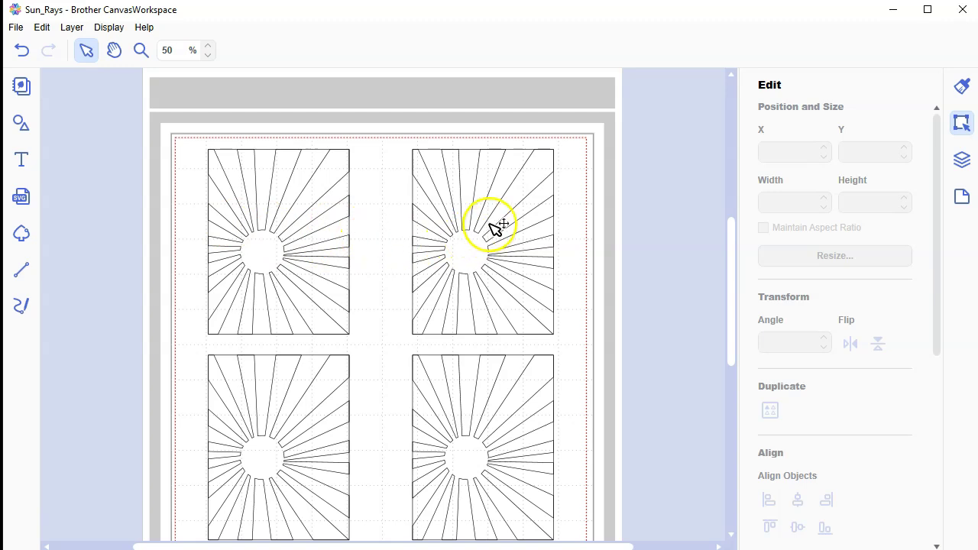
Pack the four ray panels closely together in a two-by-two block at the upper right of the mat
left_click_drag(505, 224, 535, 214)
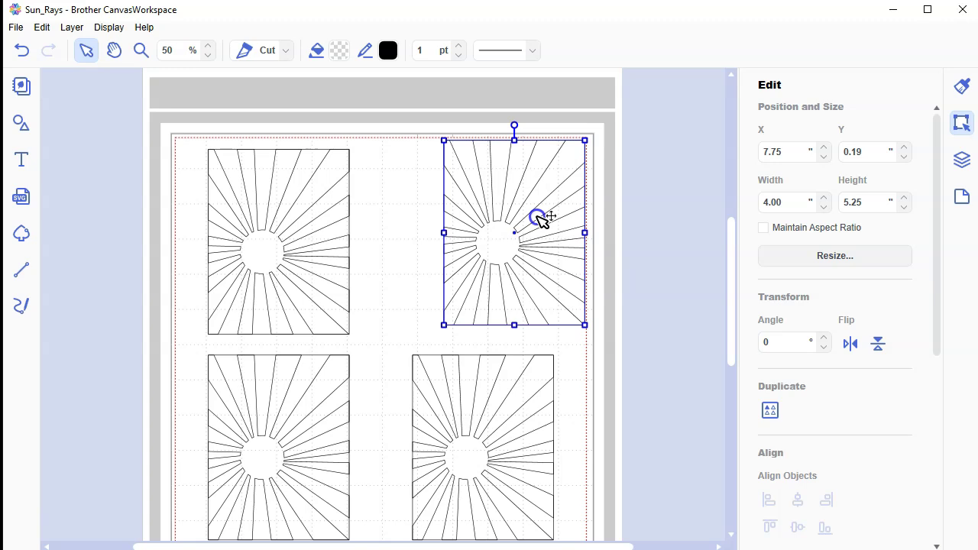
left_click_drag(339, 223, 425, 209)
left_click_drag(457, 365, 489, 341)
left_click_drag(293, 413, 395, 380)
left_click(225, 356)
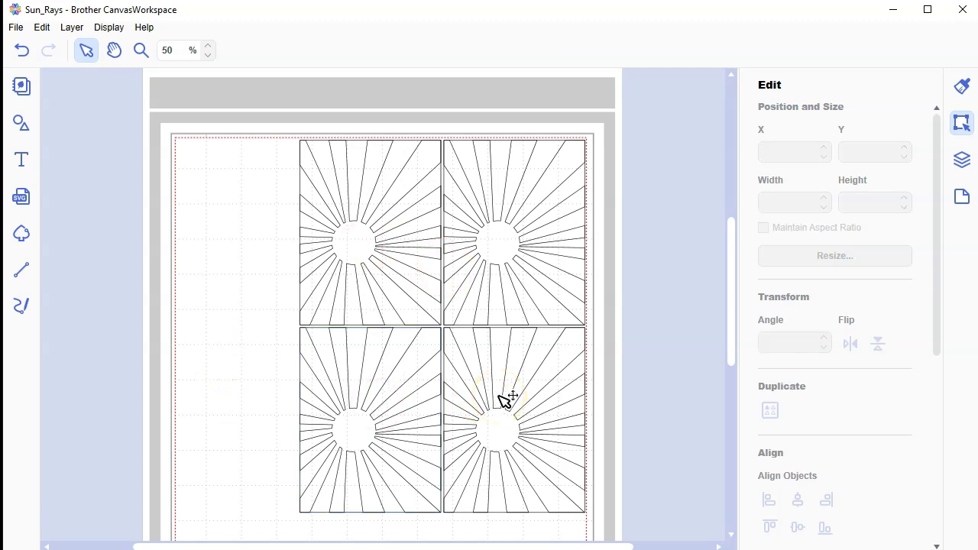
Save the project with the four packed ray panels
scroll(529, 382, "down", 1)
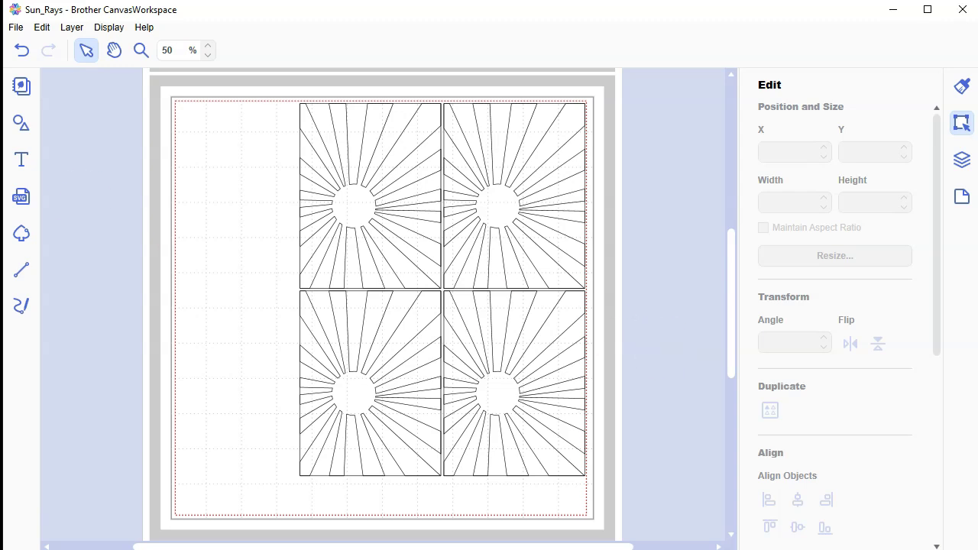
left_click(15, 27)
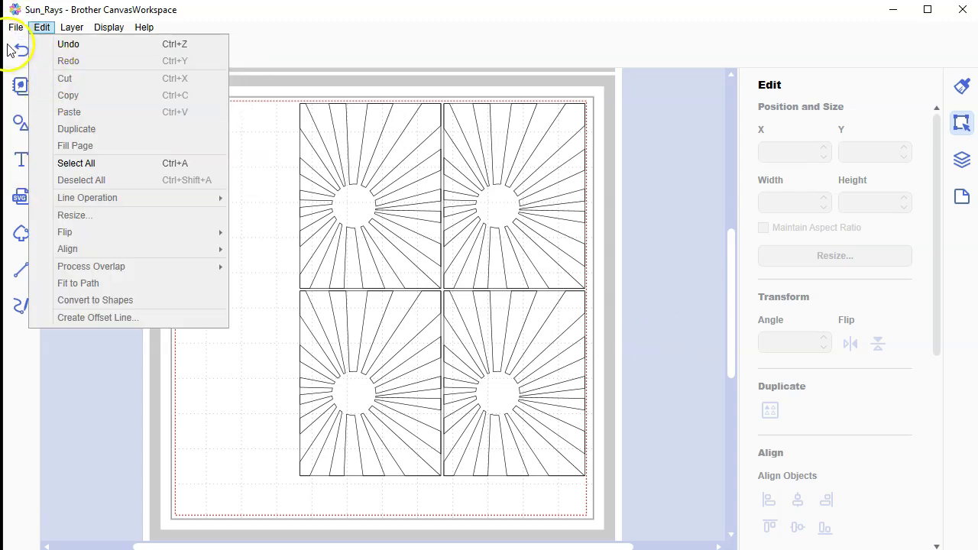
left_click(36, 95)
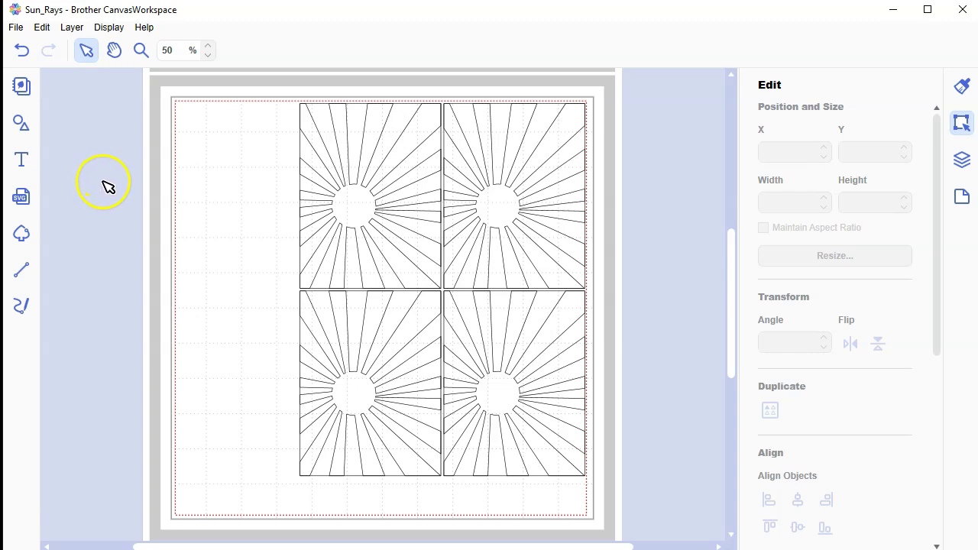
Transfer the four ray panels as an FCM file via the Internet to the registered cutting machine, accepting that hidden objects are left out
left_click(17, 29)
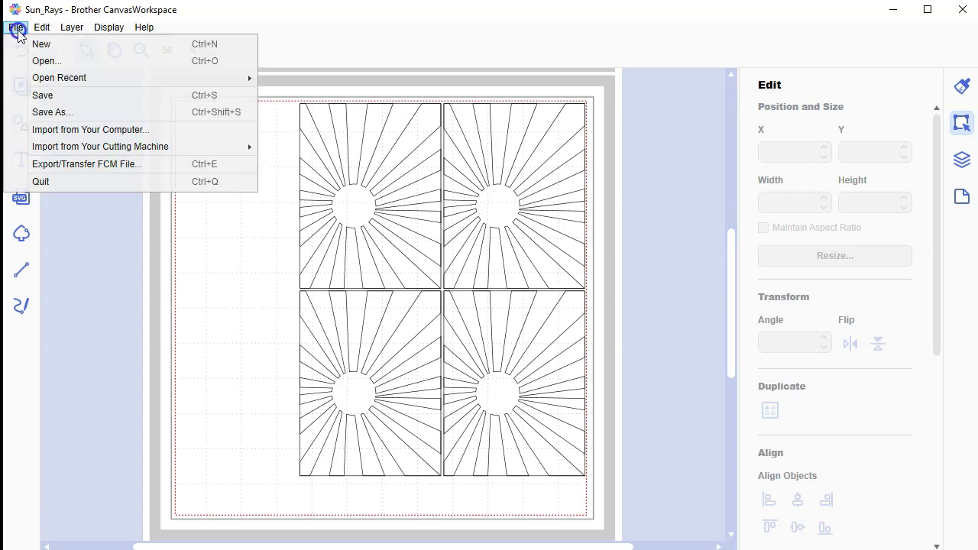
left_click(80, 174)
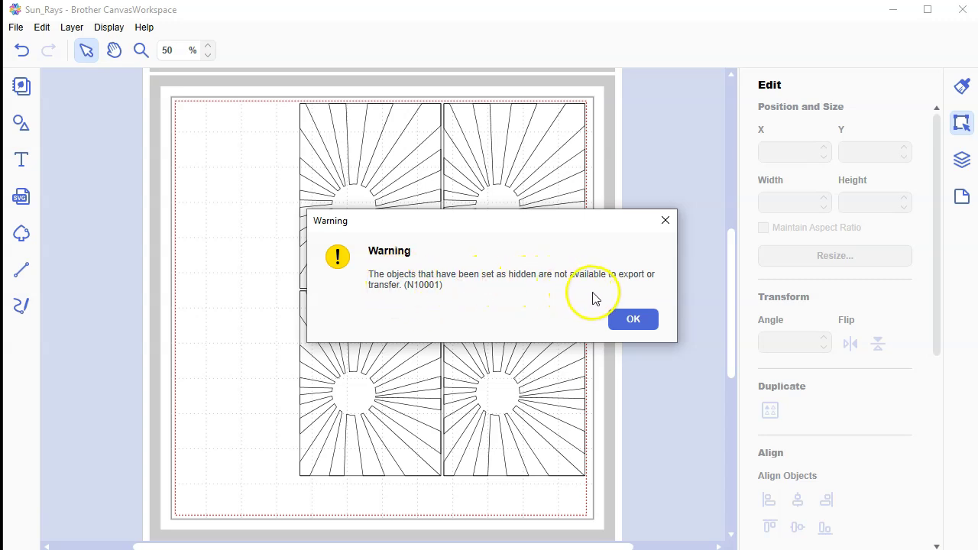
left_click(634, 319)
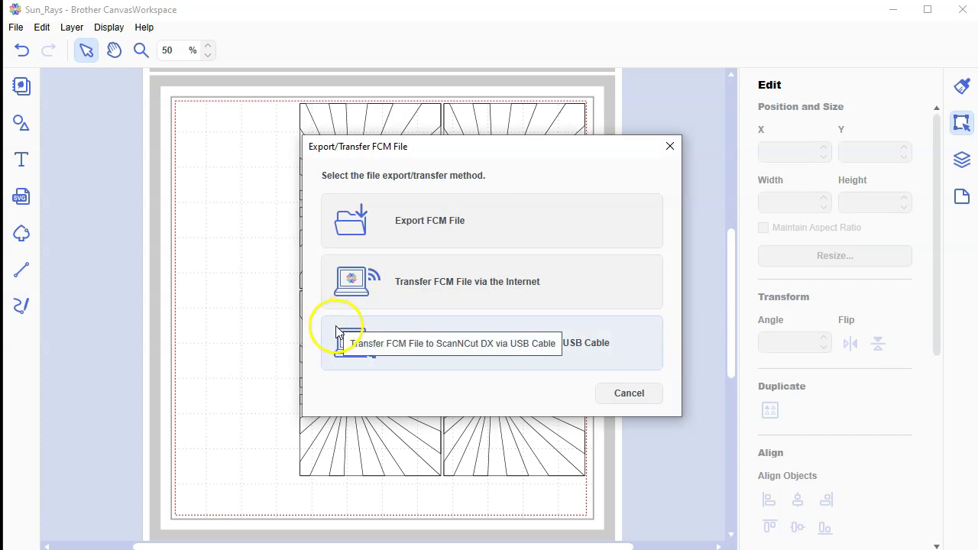
left_click(444, 286)
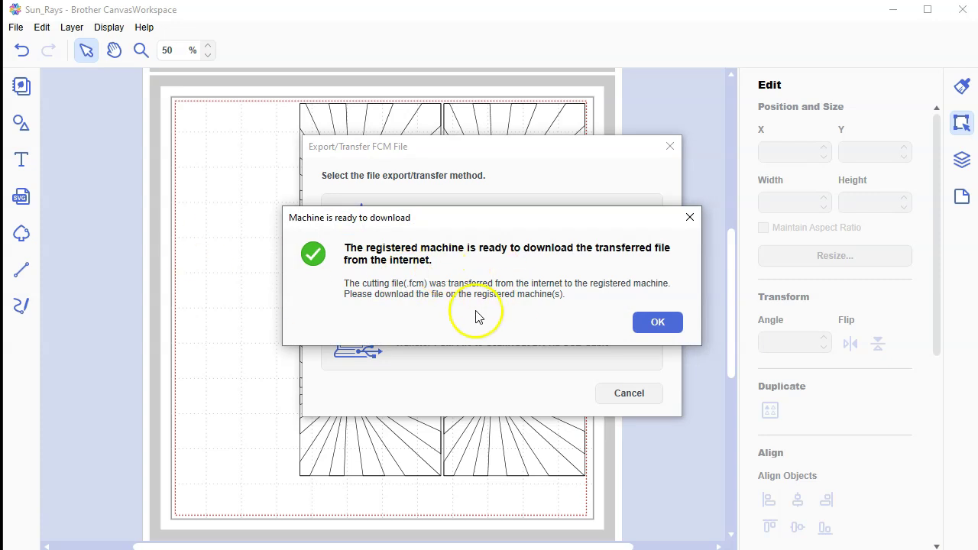
left_click(657, 323)
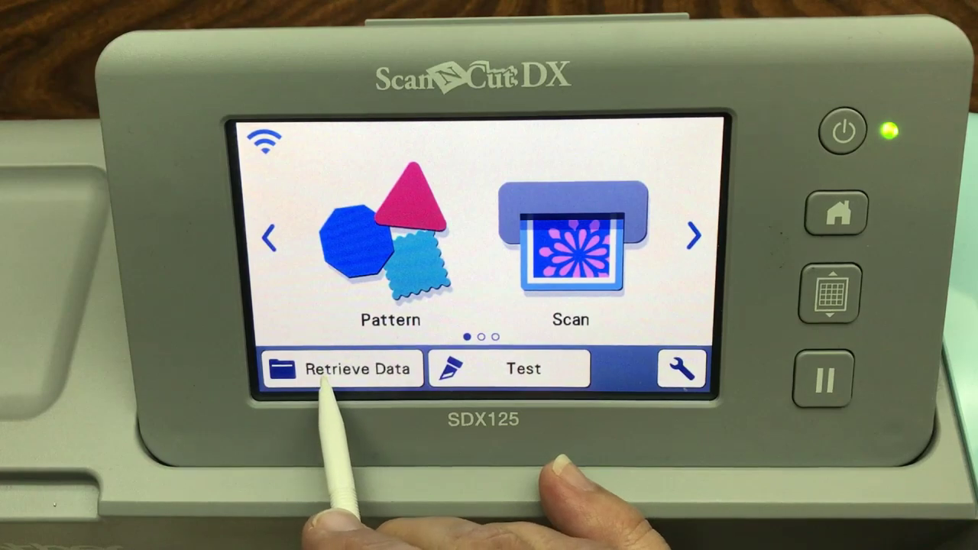
left_click(327, 371)
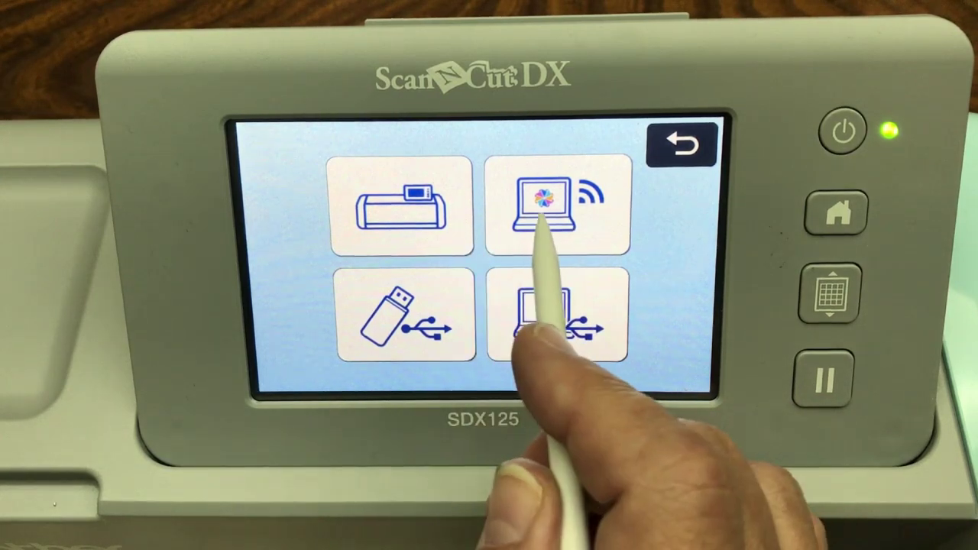
left_click(535, 222)
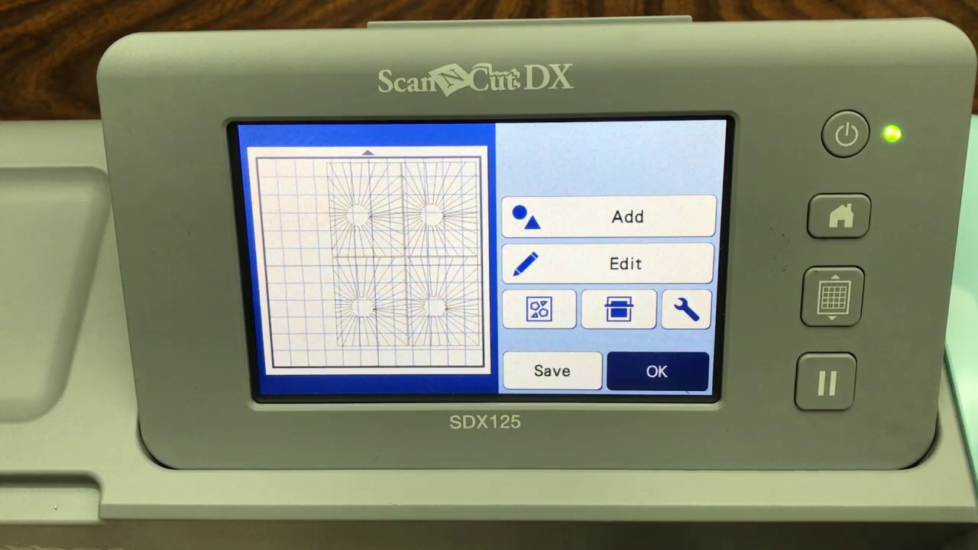
left_click(650, 376)
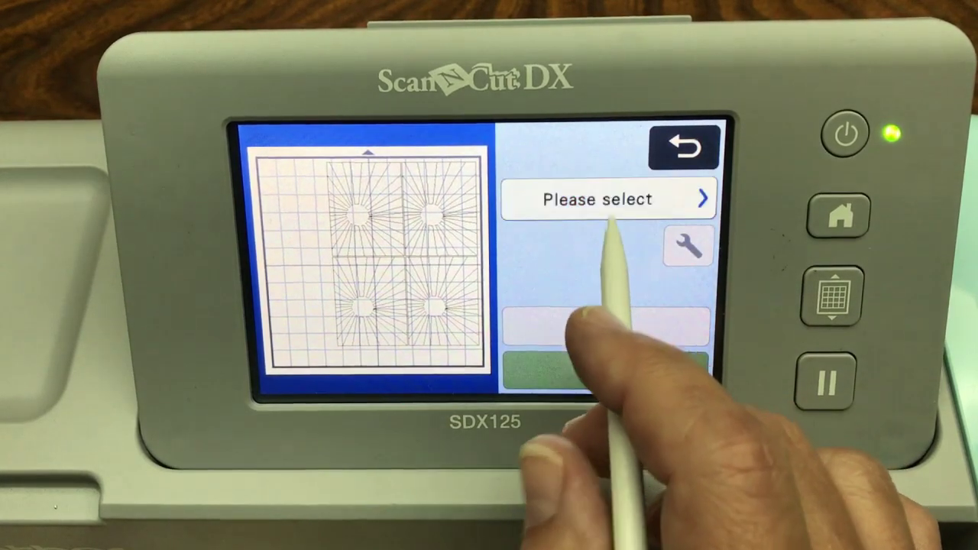
left_click(600, 200)
left_click(522, 218)
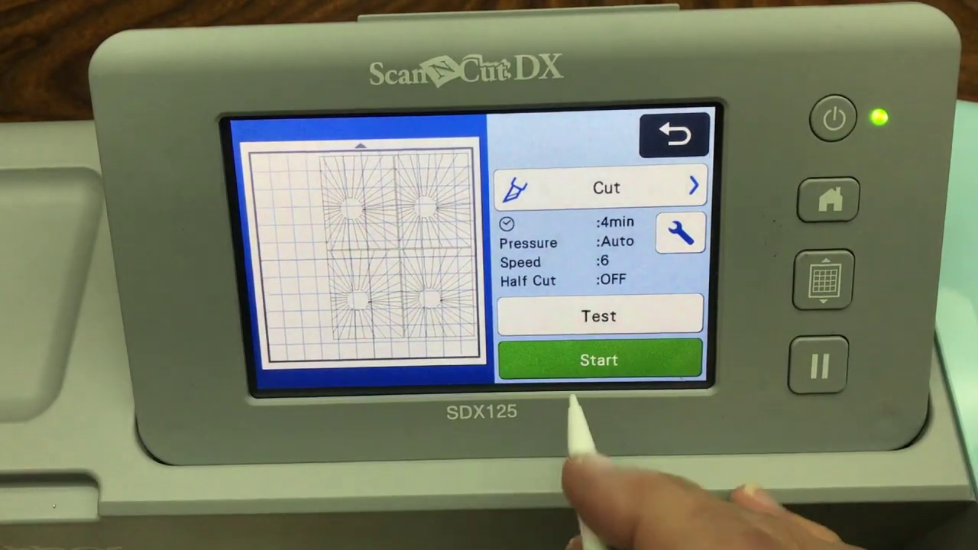
left_click(587, 373)
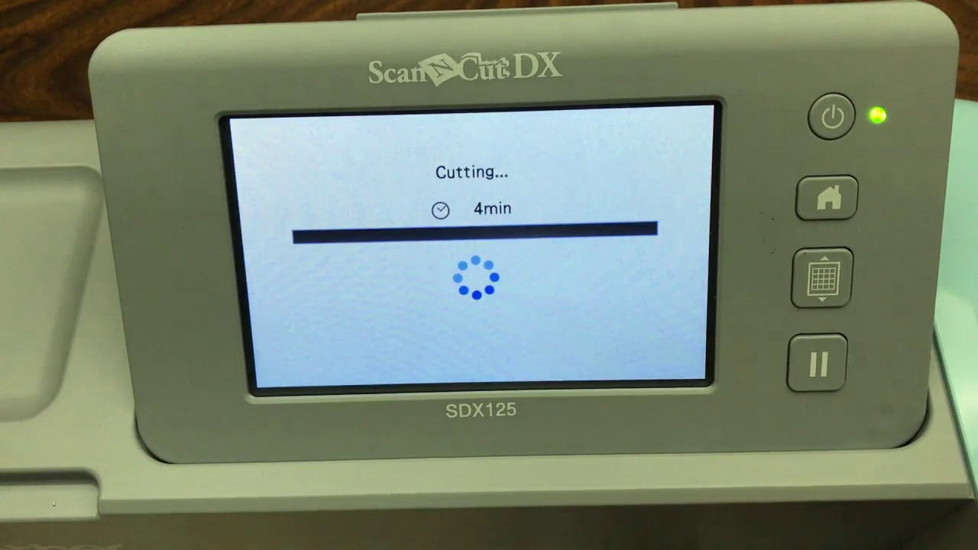